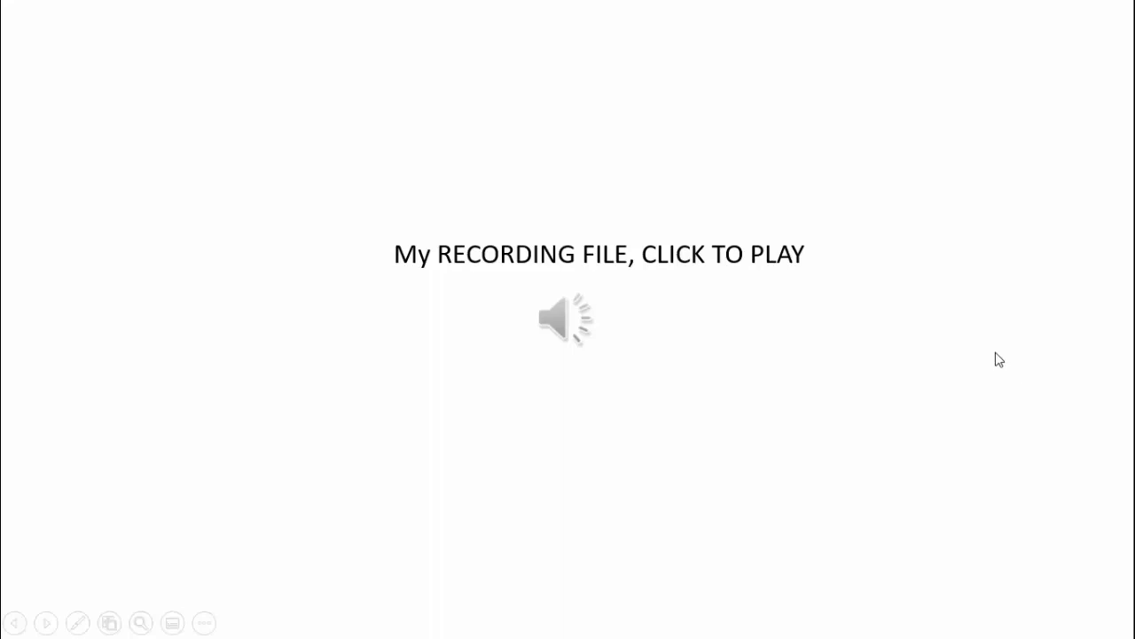
# Advance the slideshow from the 'My RECORDING FILE' slide to the crimson speaker slide.
pyautogui.click(1014, 308)
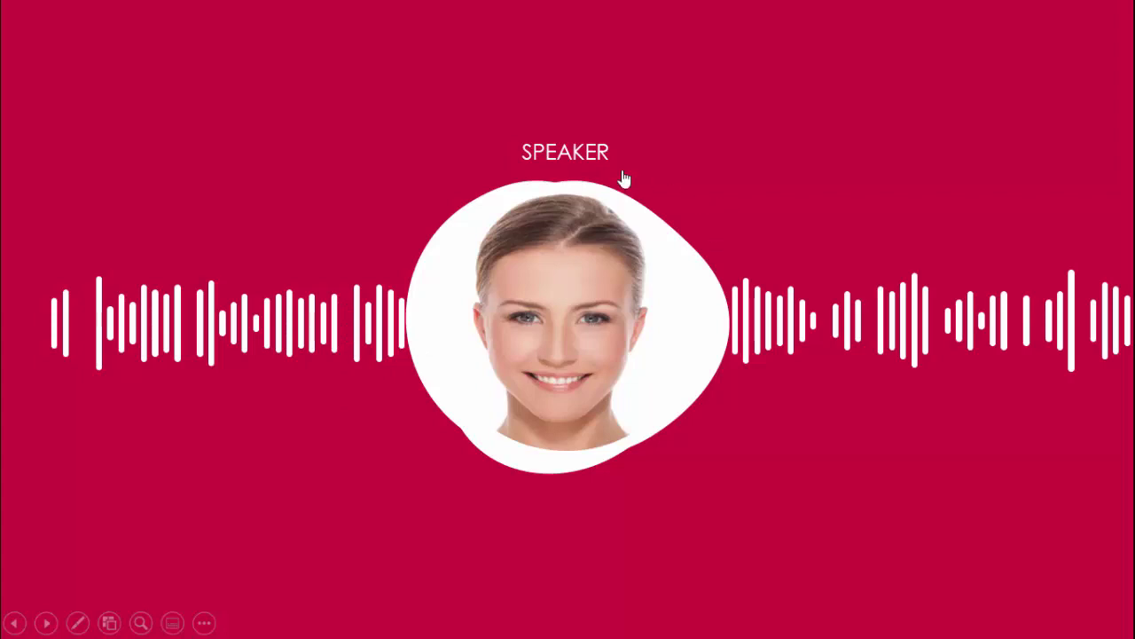
# Play the speaker slide's animation, then advance past it.
pyautogui.click(575, 156)
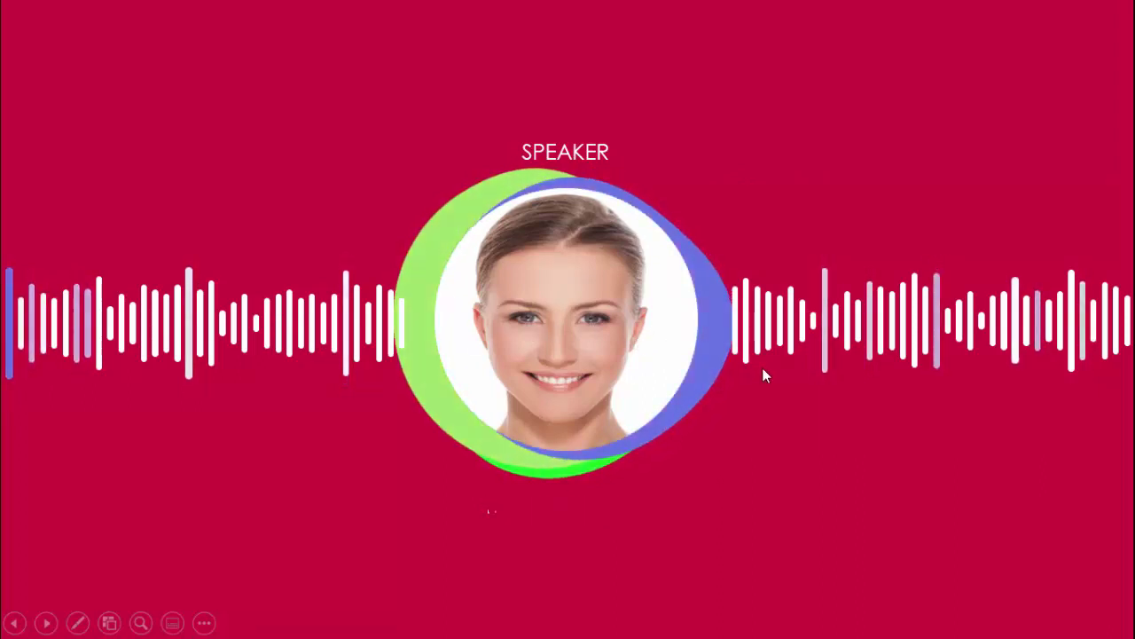
pyautogui.click(787, 393)
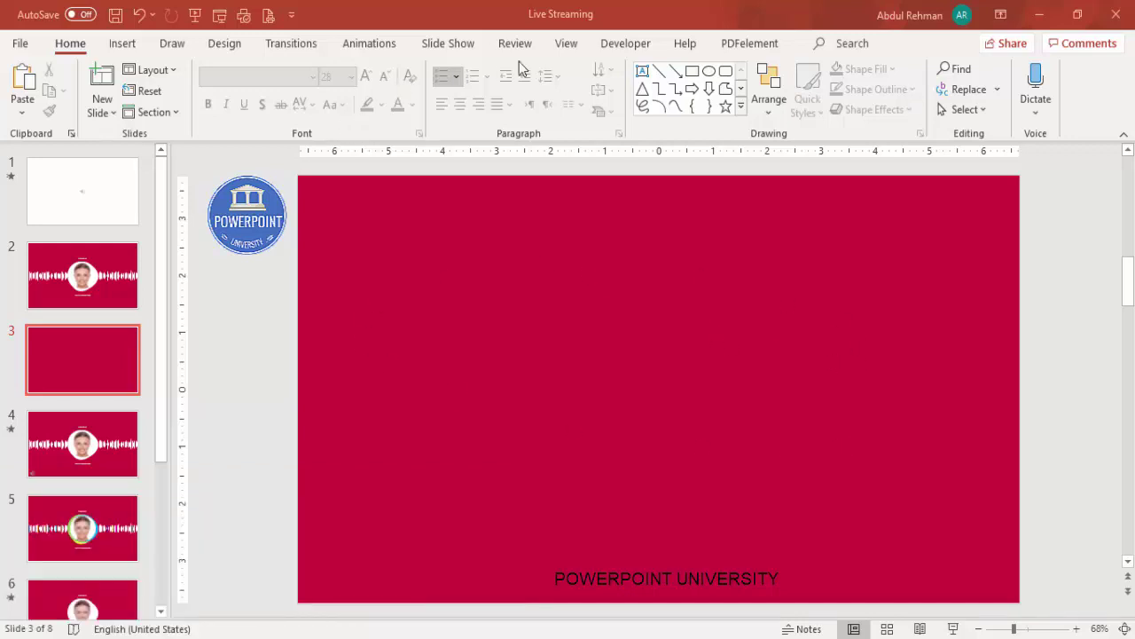
# Turn on slide guides and draw an outline-free circle on slide 3.
pyautogui.click(564, 44)
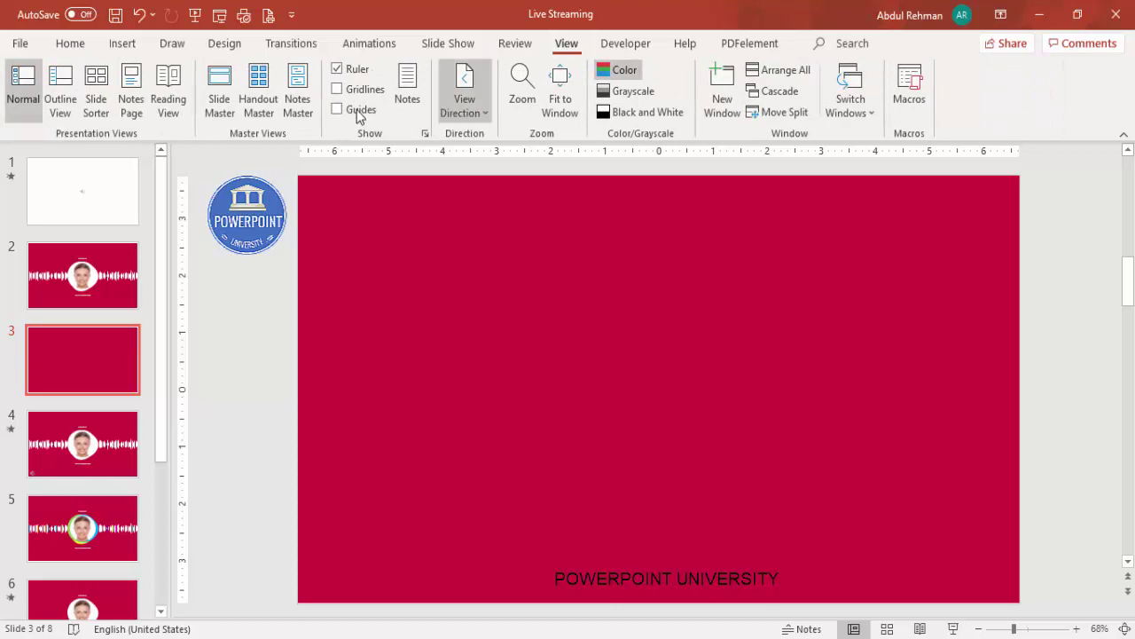
pyautogui.click(338, 109)
pyautogui.click(122, 44)
pyautogui.click(267, 96)
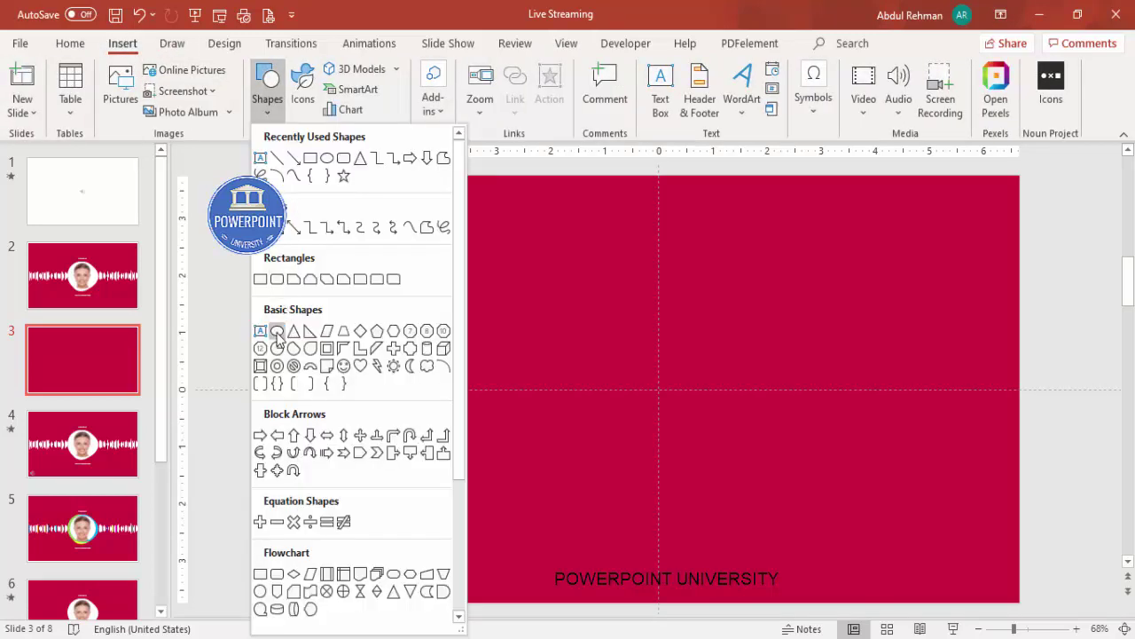
pyautogui.click(277, 332)
pyautogui.moveTo(612, 306); pyautogui.dragTo(710, 447)
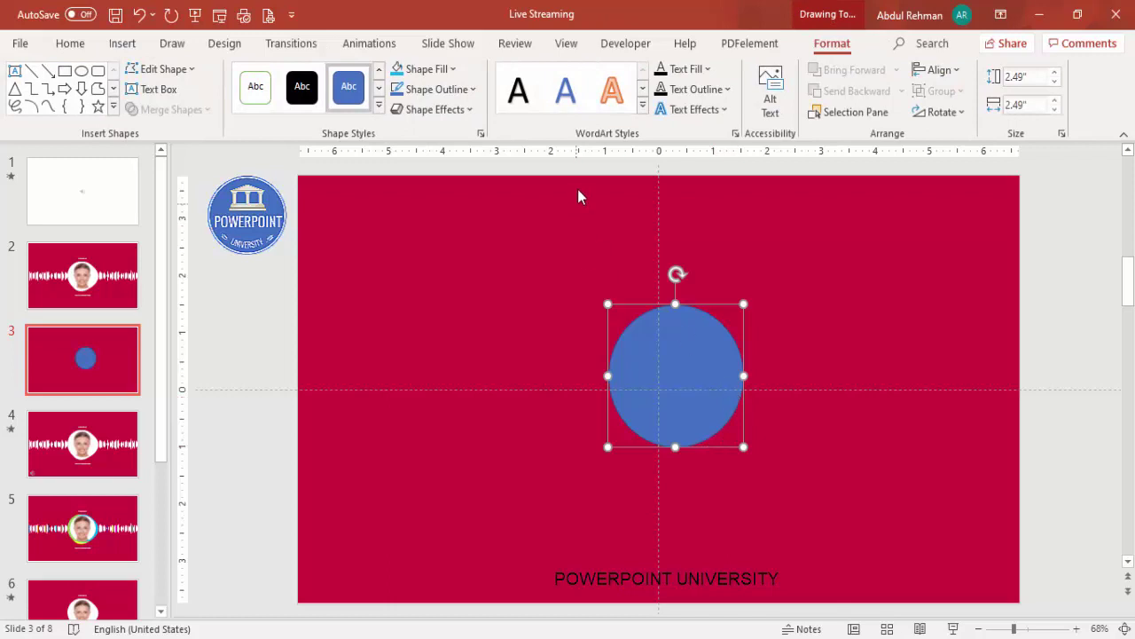
pyautogui.click(434, 89)
pyautogui.click(448, 330)
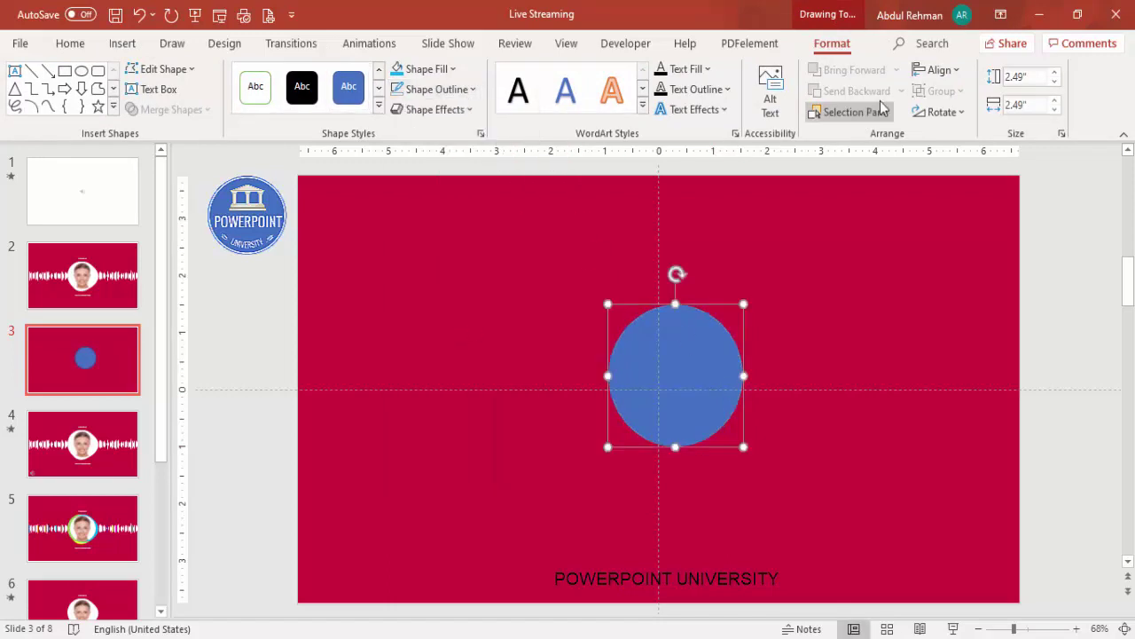
# Align the circle to the centre and middle of the slide.
pyautogui.click(938, 69)
pyautogui.click(949, 118)
pyautogui.click(939, 72)
pyautogui.click(953, 192)
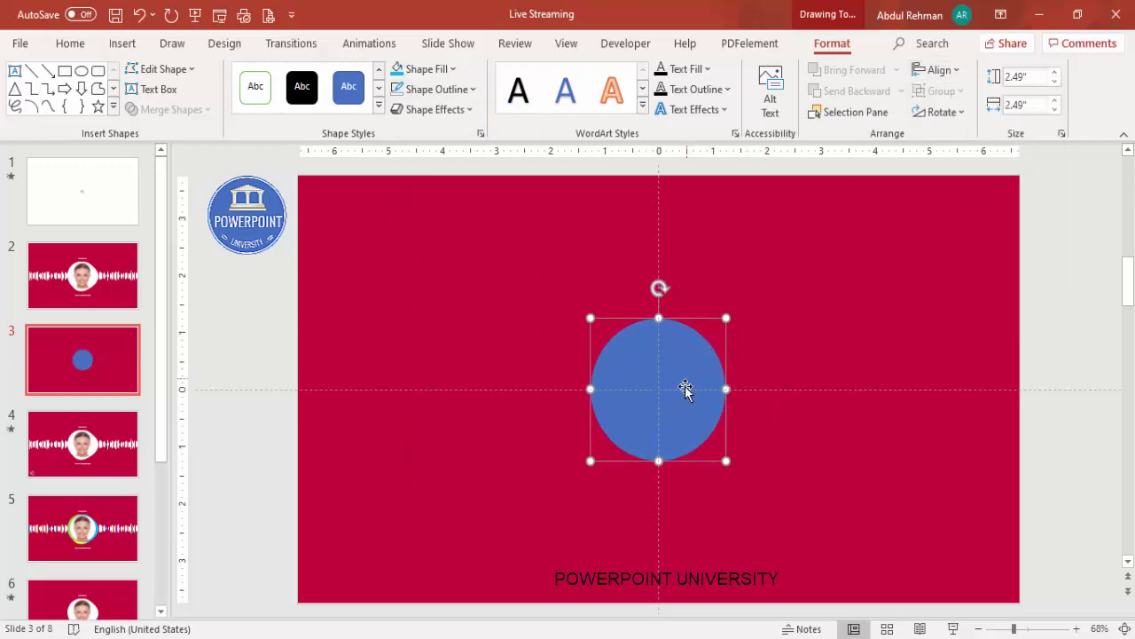
# Fill the circle with a man's portrait photo using Format Shape picture fill.
pyautogui.rightClick(675, 351)
pyautogui.click(761, 594)
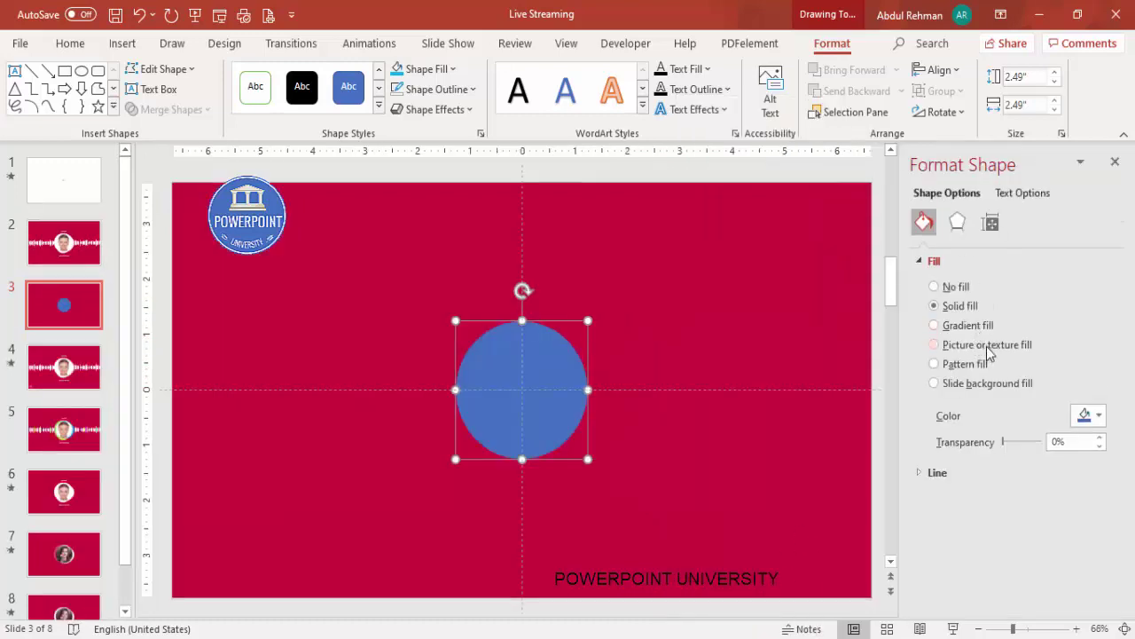
pyautogui.click(987, 346)
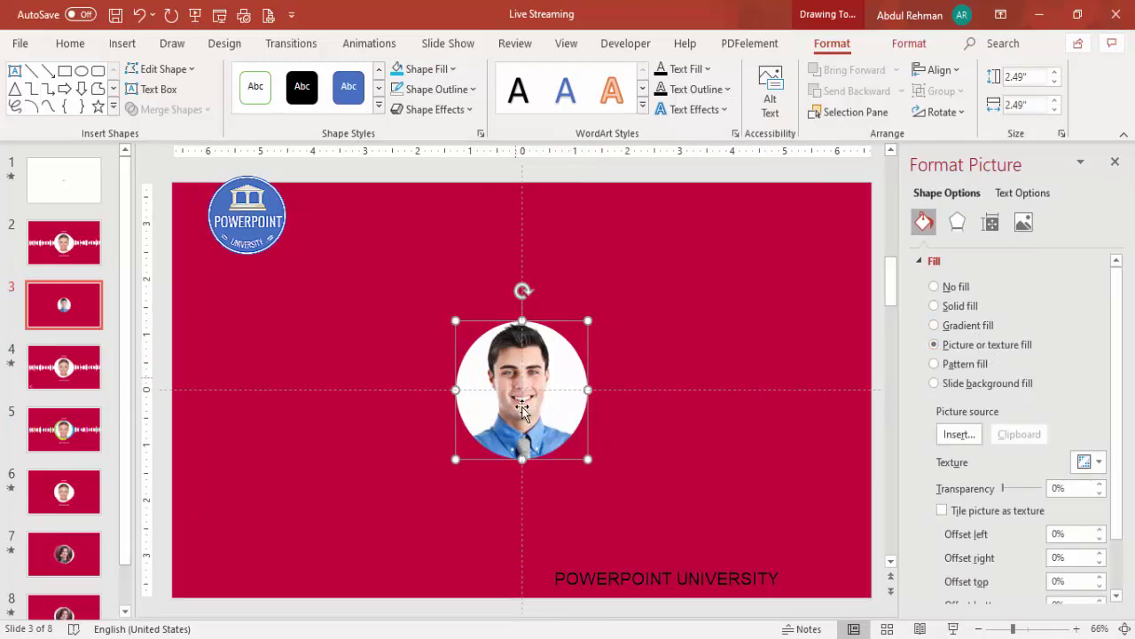
pyautogui.click(959, 435)
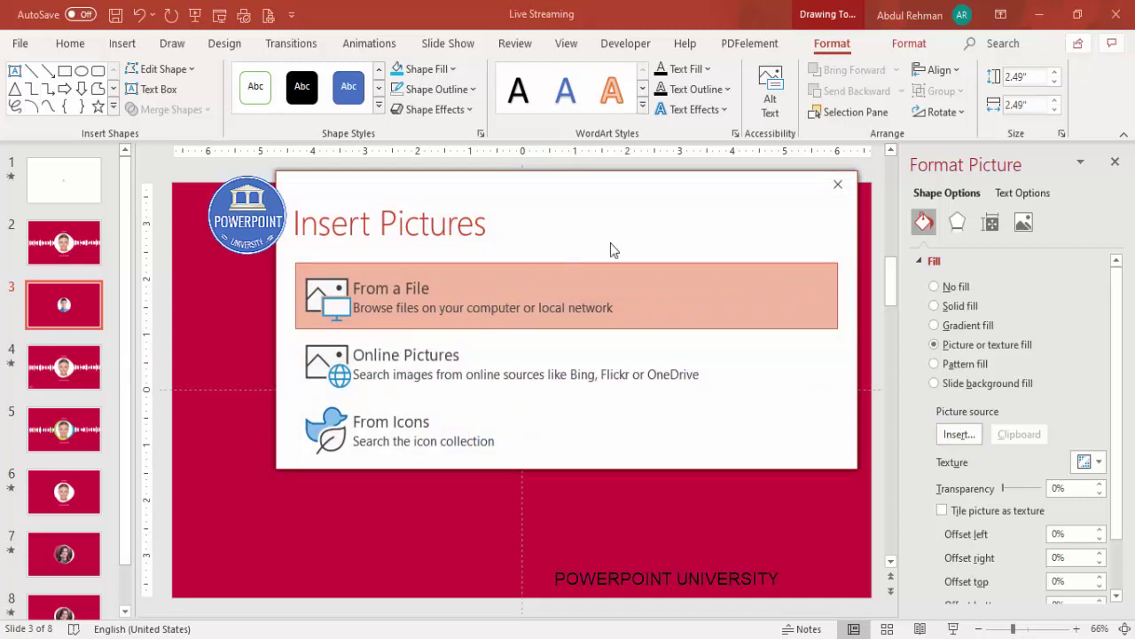
pyautogui.click(837, 184)
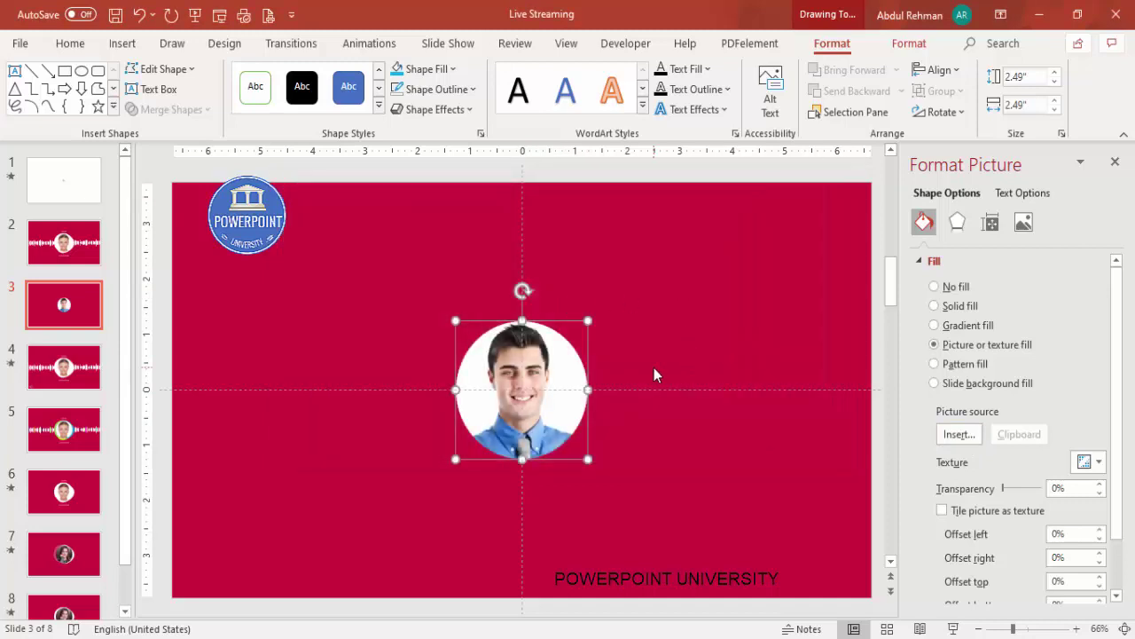
pyautogui.click(631, 303)
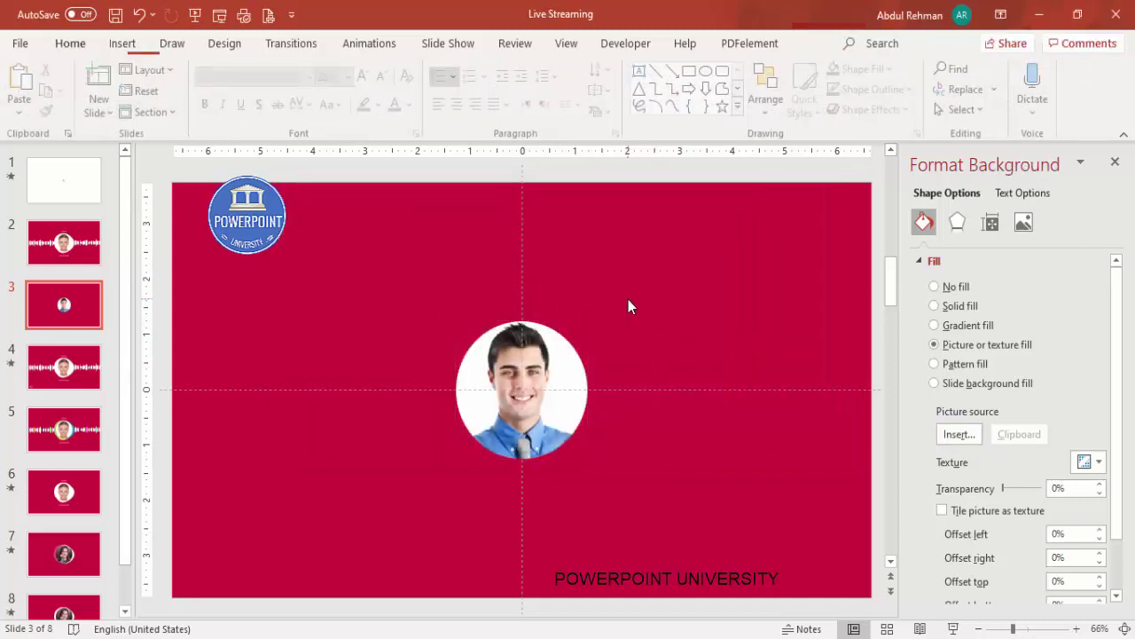
# Draw a white, outline-free circle to the left of the photo.
pyautogui.click(125, 44)
pyautogui.click(268, 106)
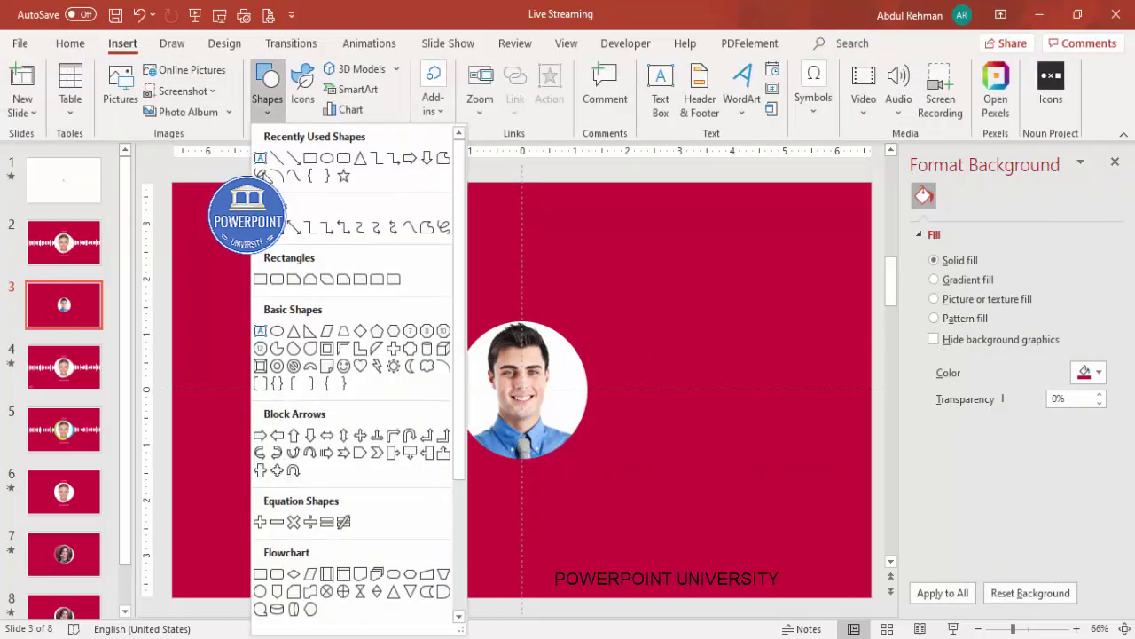
pyautogui.click(279, 333)
pyautogui.moveTo(309, 276); pyautogui.dragTo(442, 415)
pyautogui.click(437, 89)
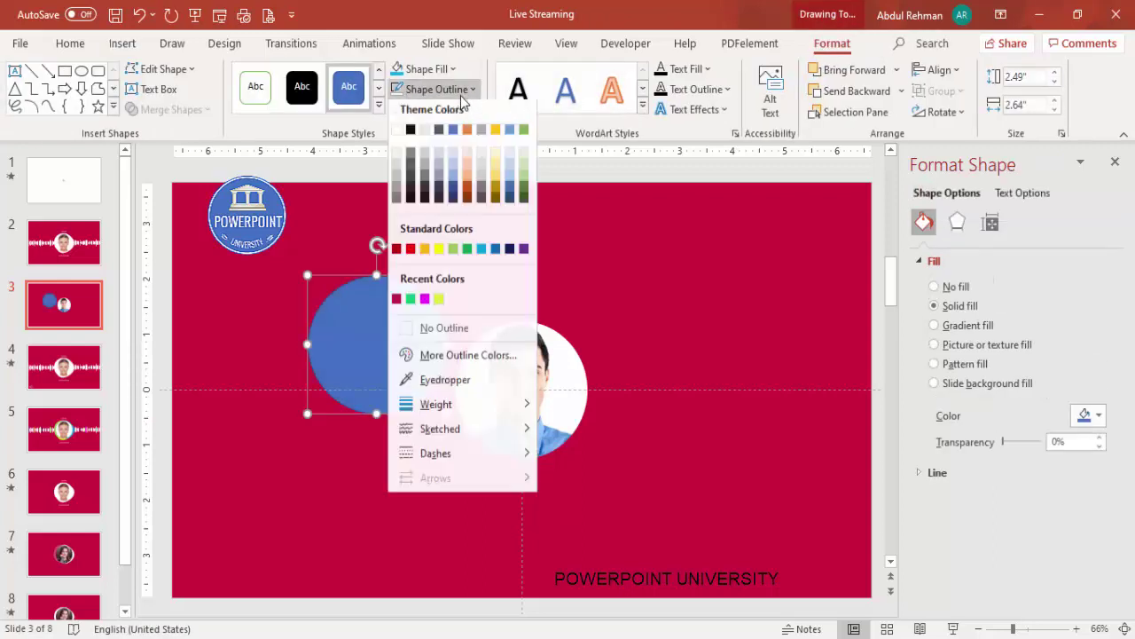
pyautogui.click(449, 341)
pyautogui.click(429, 69)
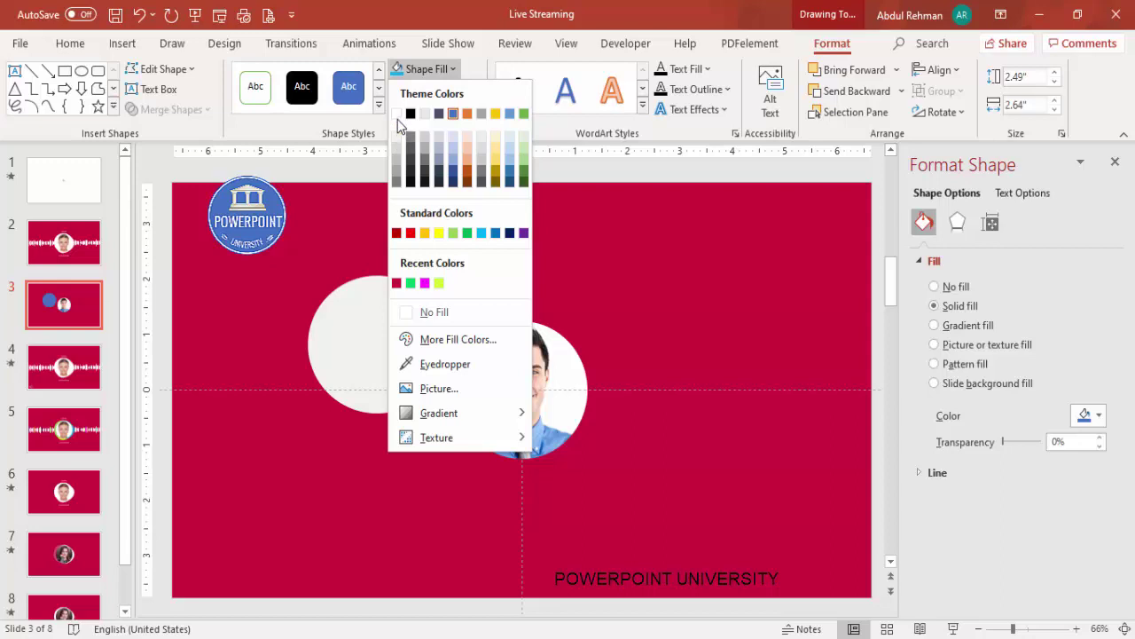
pyautogui.click(397, 113)
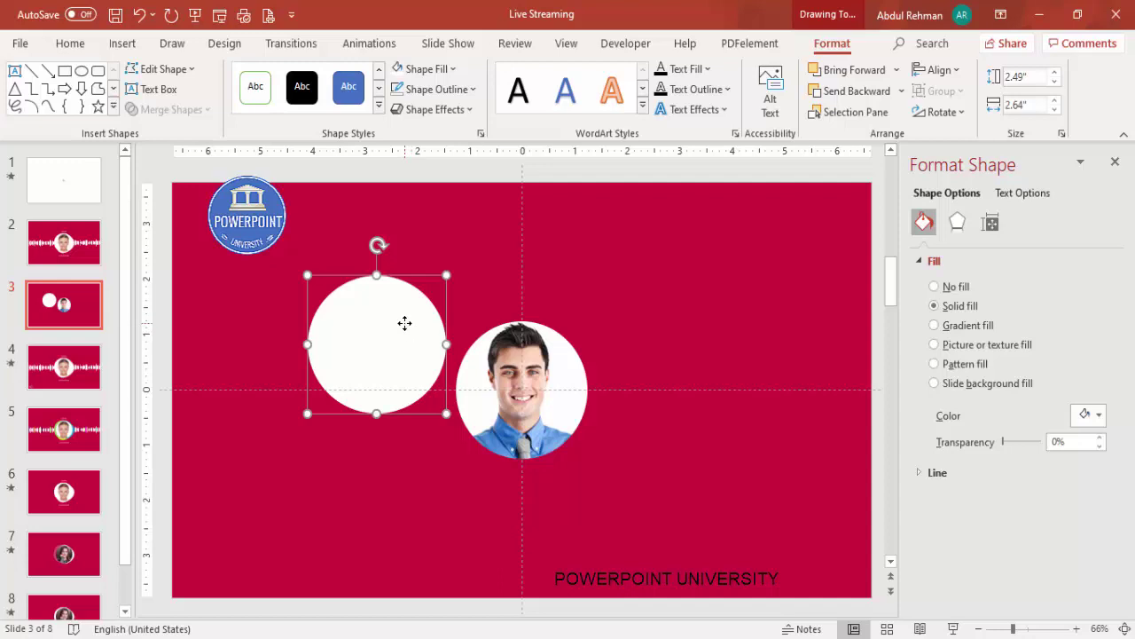
# Reshape the white circle into an irregular blob with Edit Points.
pyautogui.rightClick(404, 323)
pyautogui.click(438, 316)
pyautogui.moveTo(448, 342); pyautogui.dragTo(457, 356)
pyautogui.moveTo(380, 277); pyautogui.dragTo(380, 264)
pyautogui.moveTo(308, 344); pyautogui.dragTo(296, 347)
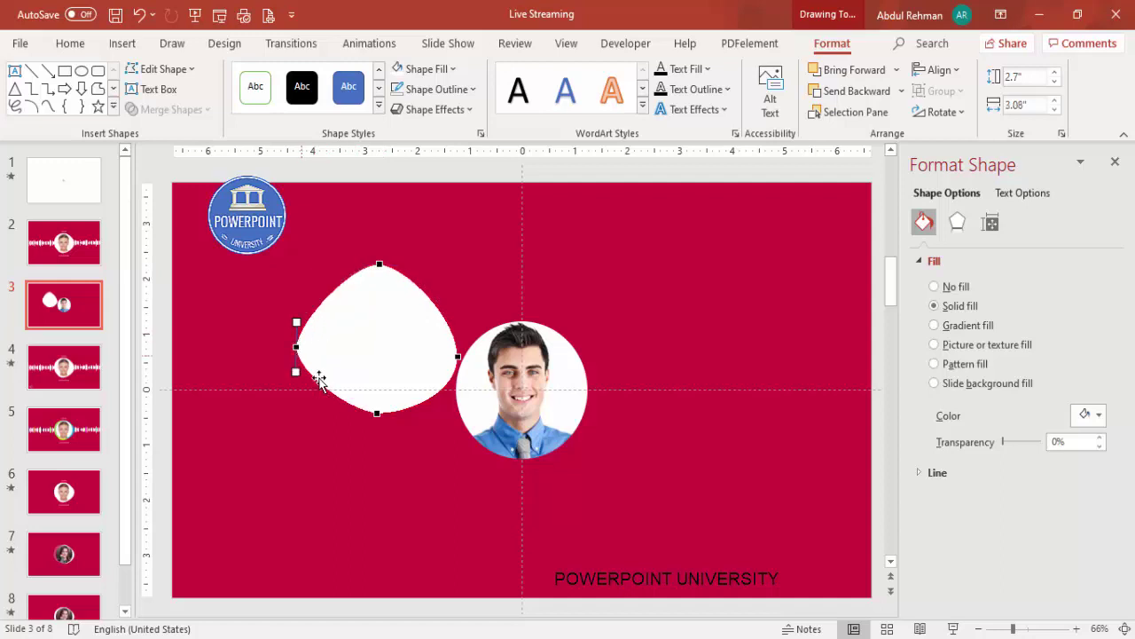
pyautogui.moveTo(376, 415); pyautogui.dragTo(369, 432)
pyautogui.moveTo(380, 263); pyautogui.dragTo(350, 248)
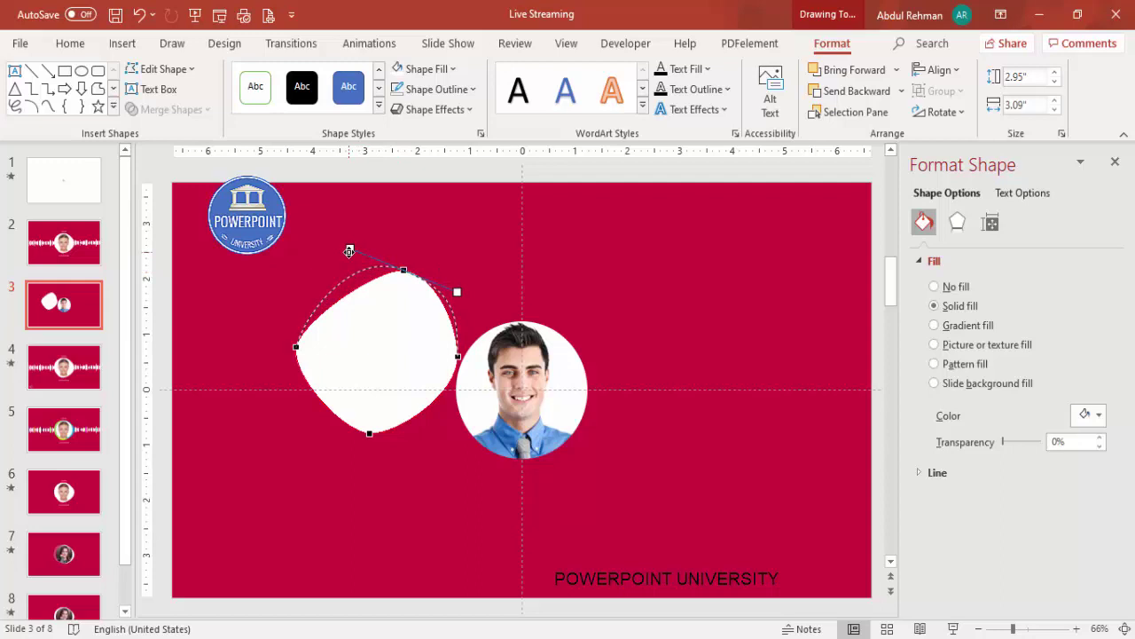
pyautogui.click(480, 333)
pyautogui.click(393, 296)
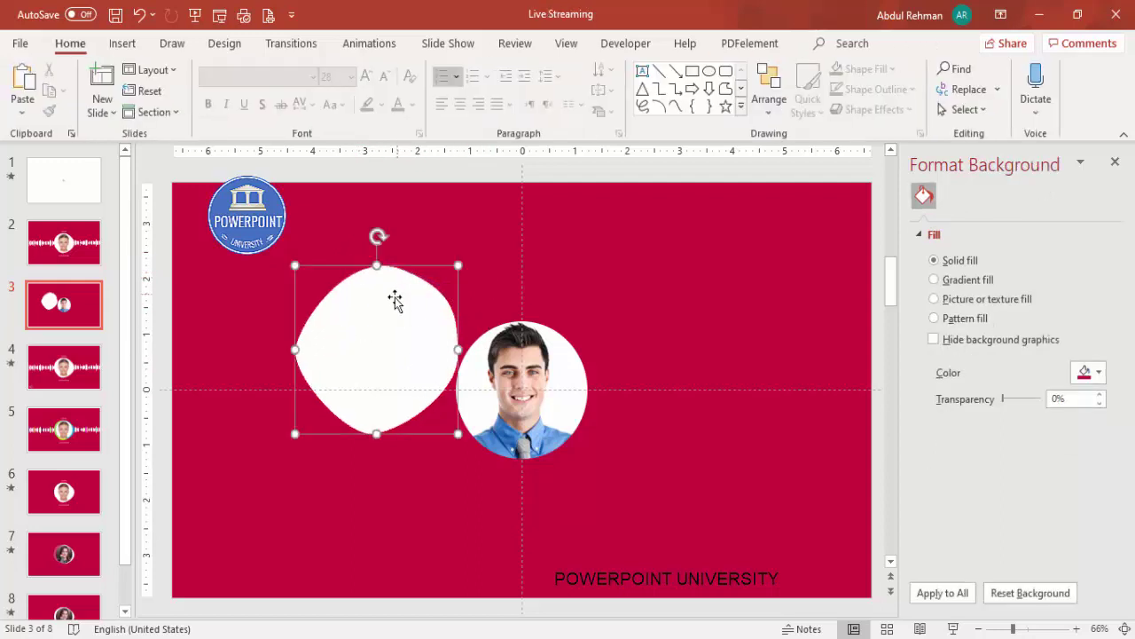
# Put the blob behind the photo, shrink it to about 2.57 inches, and colour it grey.
pyautogui.moveTo(438, 329); pyautogui.dragTo(521, 354)
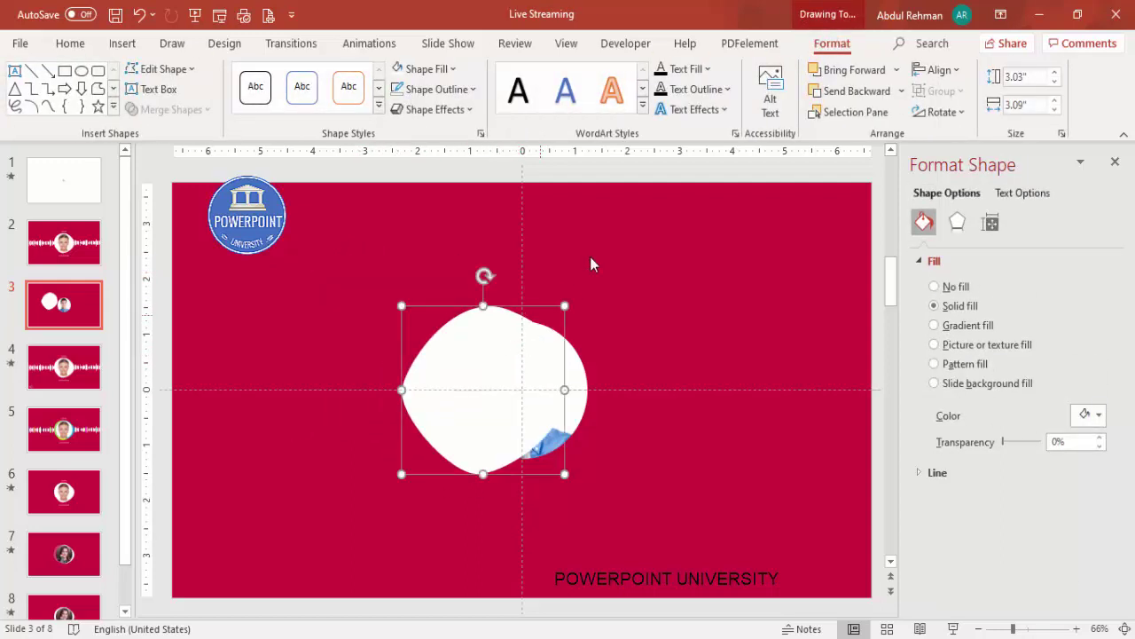
pyautogui.click(901, 91)
pyautogui.click(853, 138)
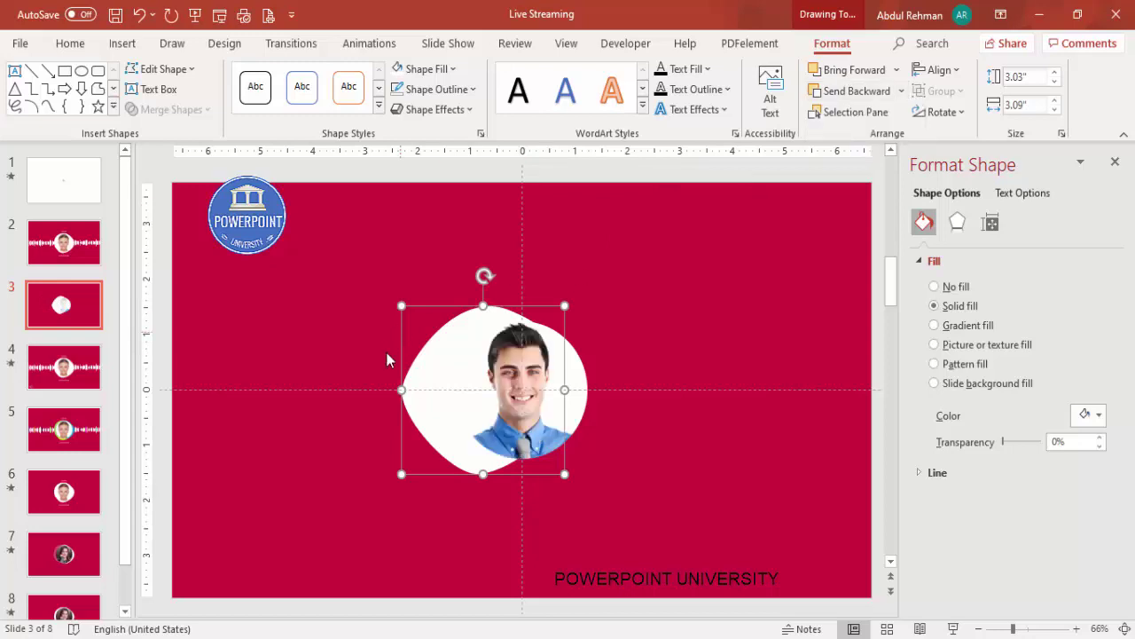
pyautogui.moveTo(402, 306); pyautogui.dragTo(427, 330)
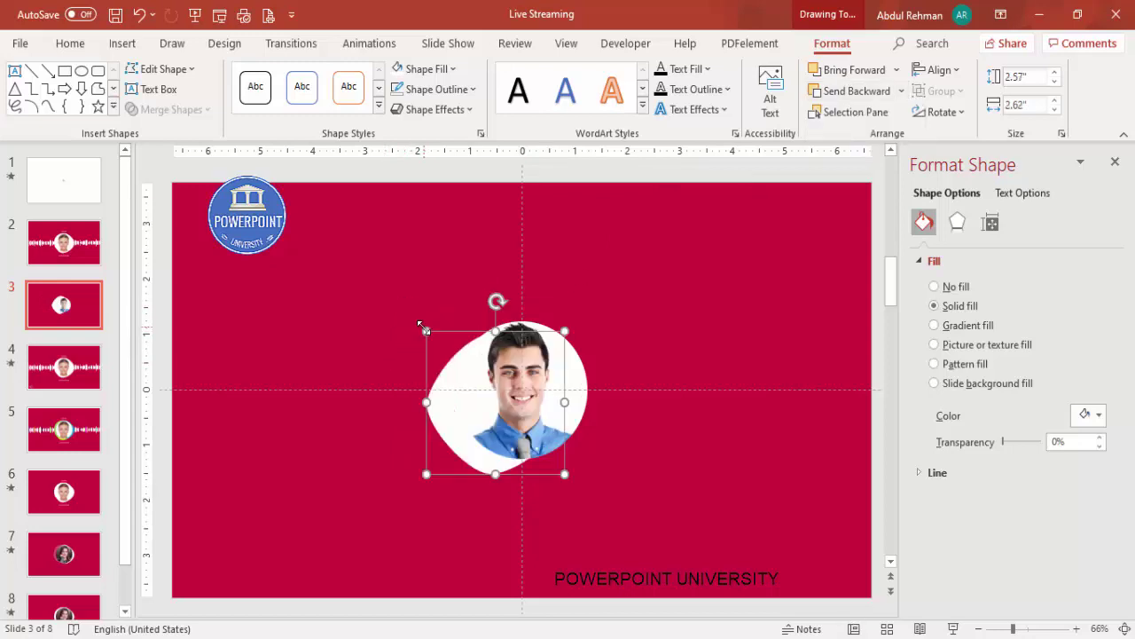
pyautogui.click(426, 71)
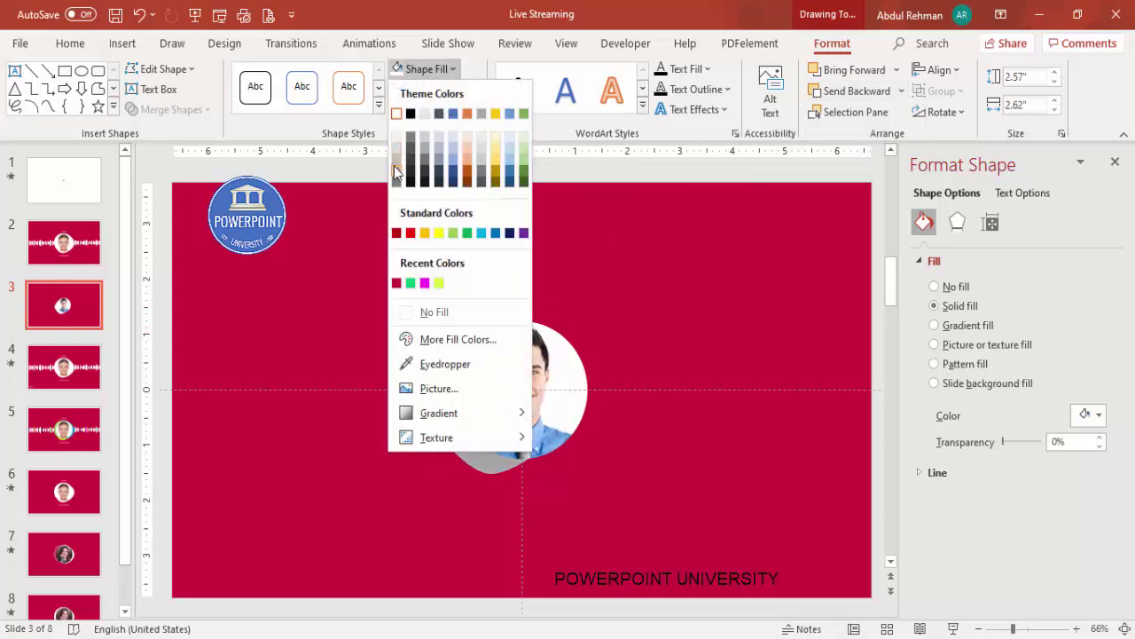
pyautogui.click(397, 166)
pyautogui.moveTo(449, 394)
pyautogui.mouseDown()
pyautogui.moveTo(442, 383)
pyautogui.moveTo(451, 389)
pyautogui.mouseUp()
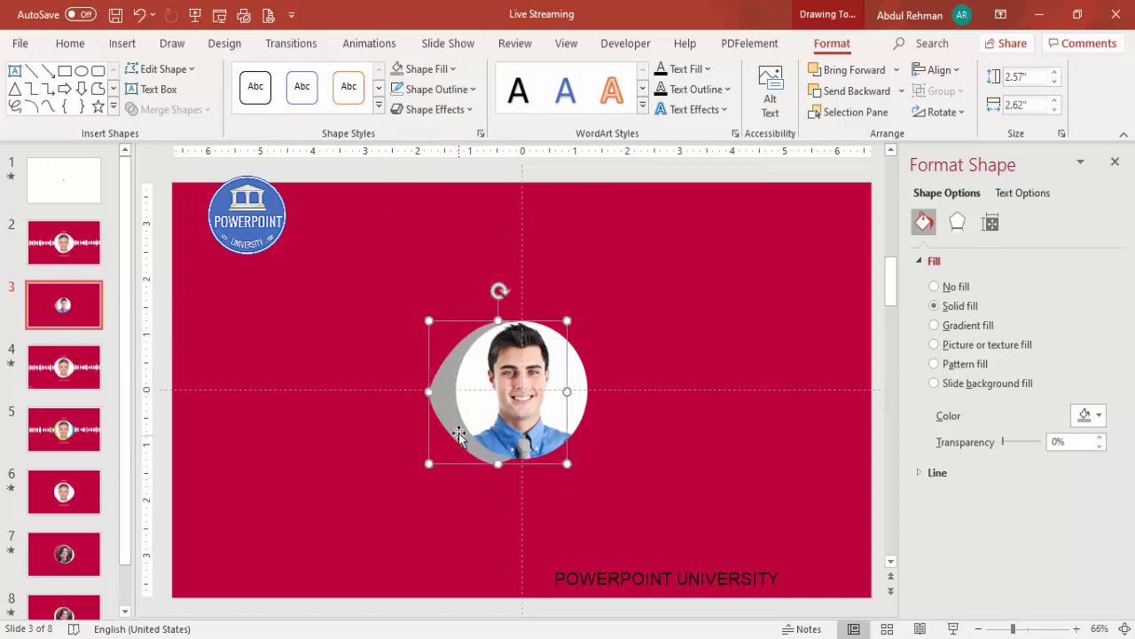
# Add a second blob right of the photo, make it yellow, and reshape its points.
pyautogui.moveTo(458, 434); pyautogui.dragTo(532, 415)
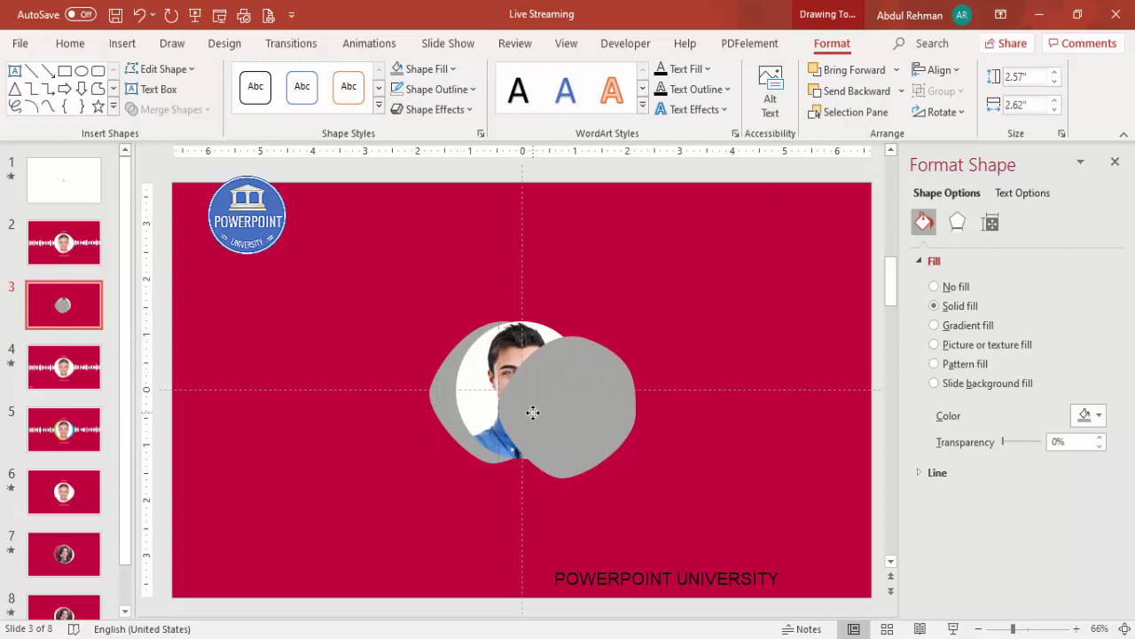
pyautogui.click(427, 69)
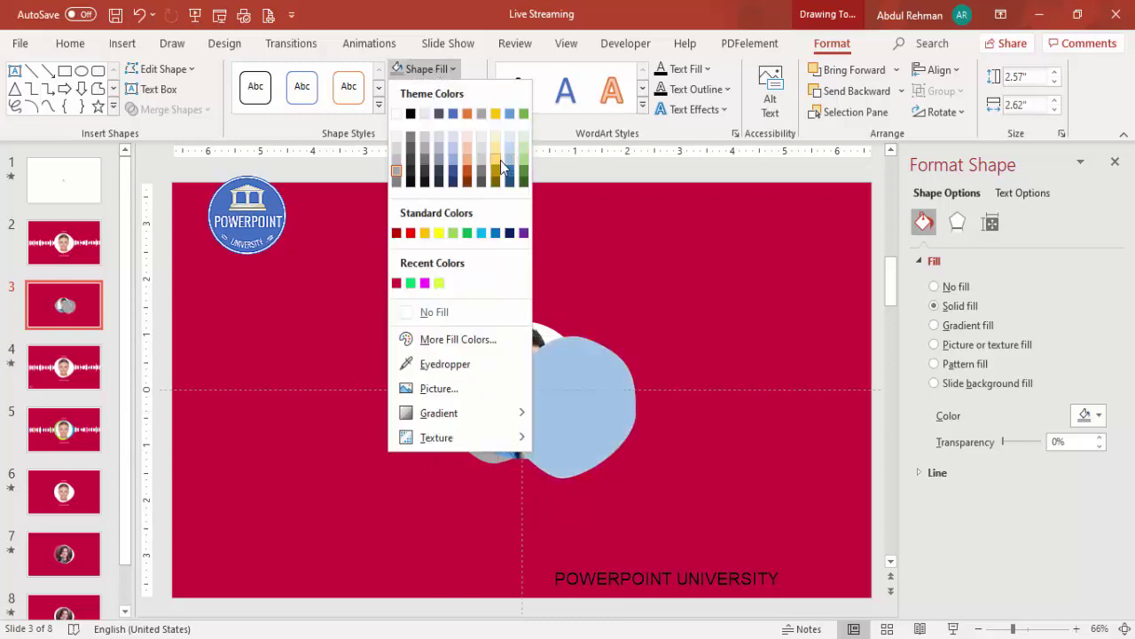
pyautogui.click(497, 168)
pyautogui.rightClick(600, 413)
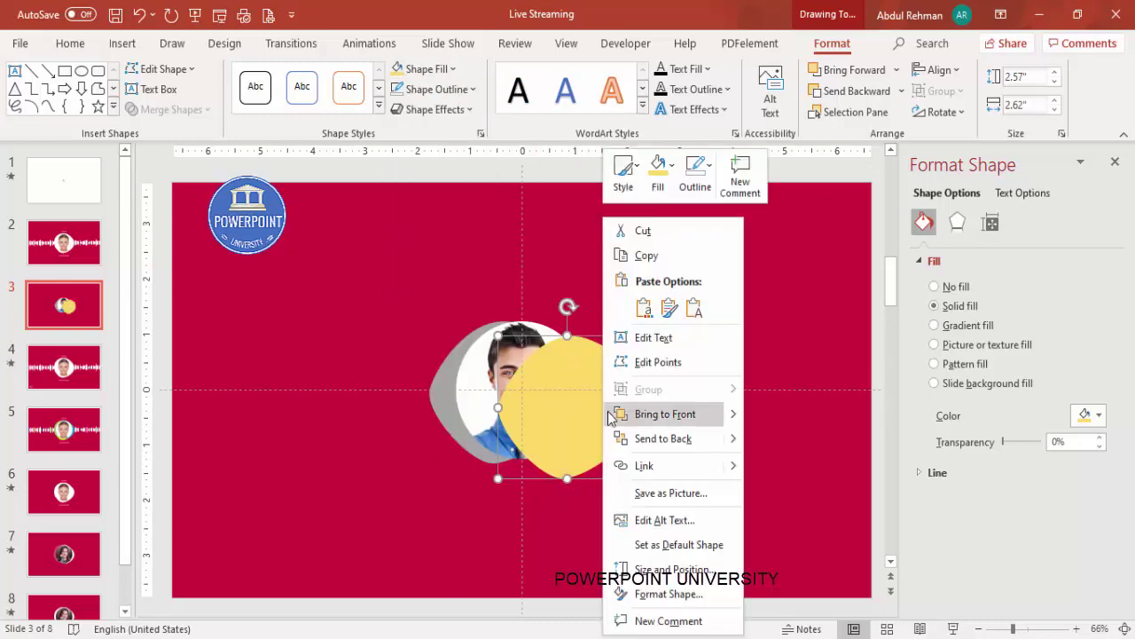
pyautogui.click(665, 360)
pyautogui.moveTo(638, 412); pyautogui.dragTo(652, 423)
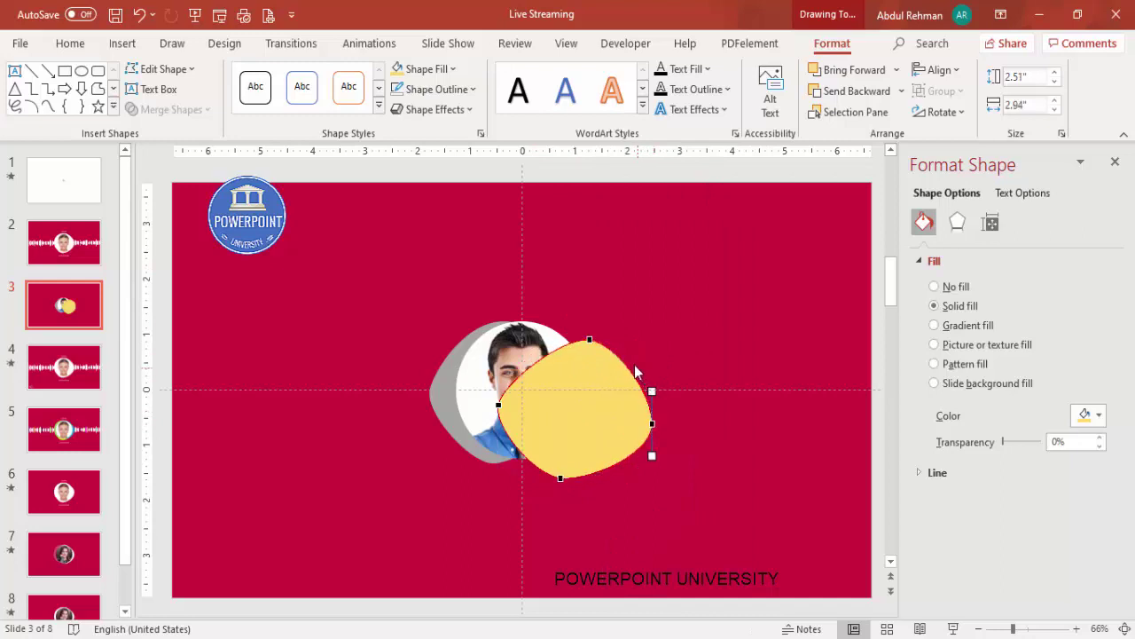
pyautogui.click(594, 338)
pyautogui.moveTo(609, 337); pyautogui.dragTo(647, 332)
pyautogui.click(567, 405)
# Send the yellow blob behind the photo, shifted slightly left.
pyautogui.moveTo(548, 388); pyautogui.dragTo(518, 390)
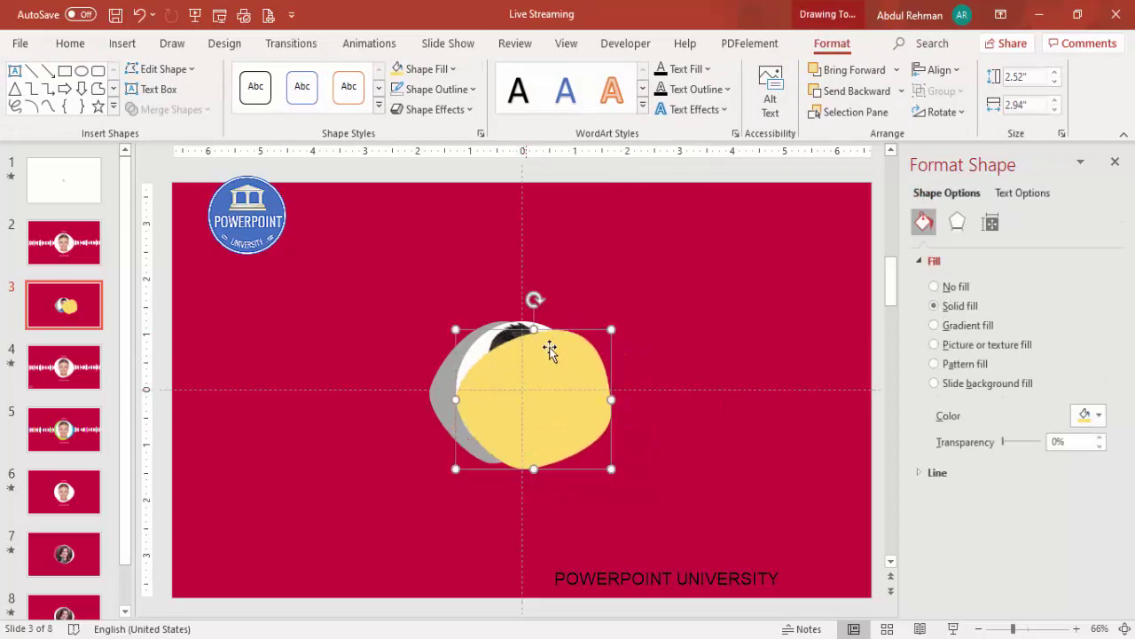
pyautogui.click(901, 91)
pyautogui.click(842, 132)
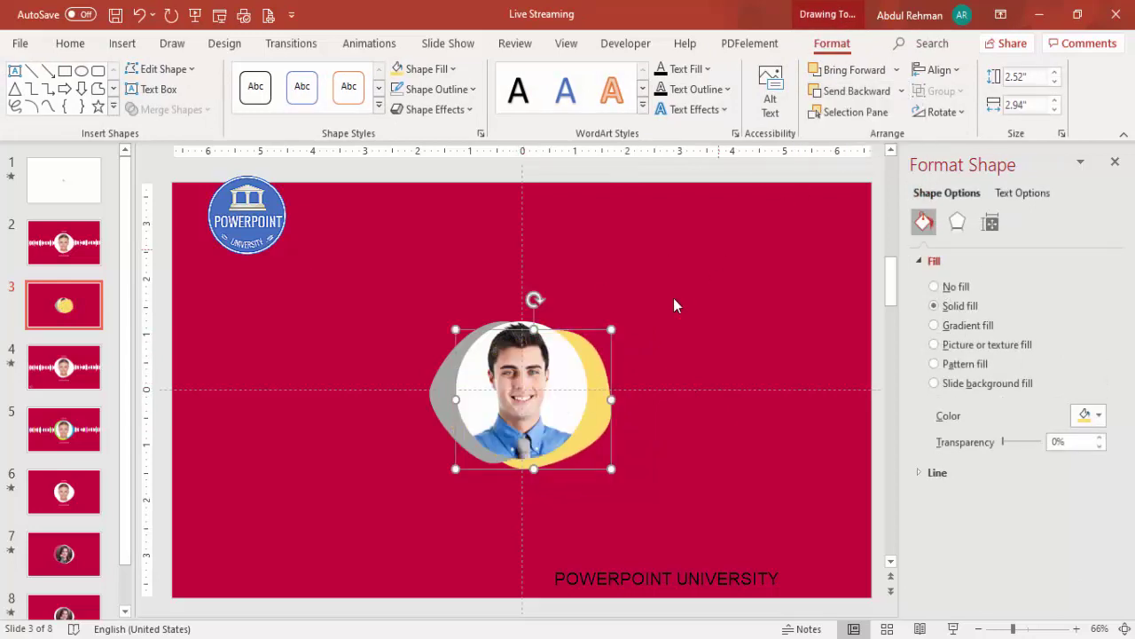
pyautogui.moveTo(595, 396); pyautogui.dragTo(586, 394)
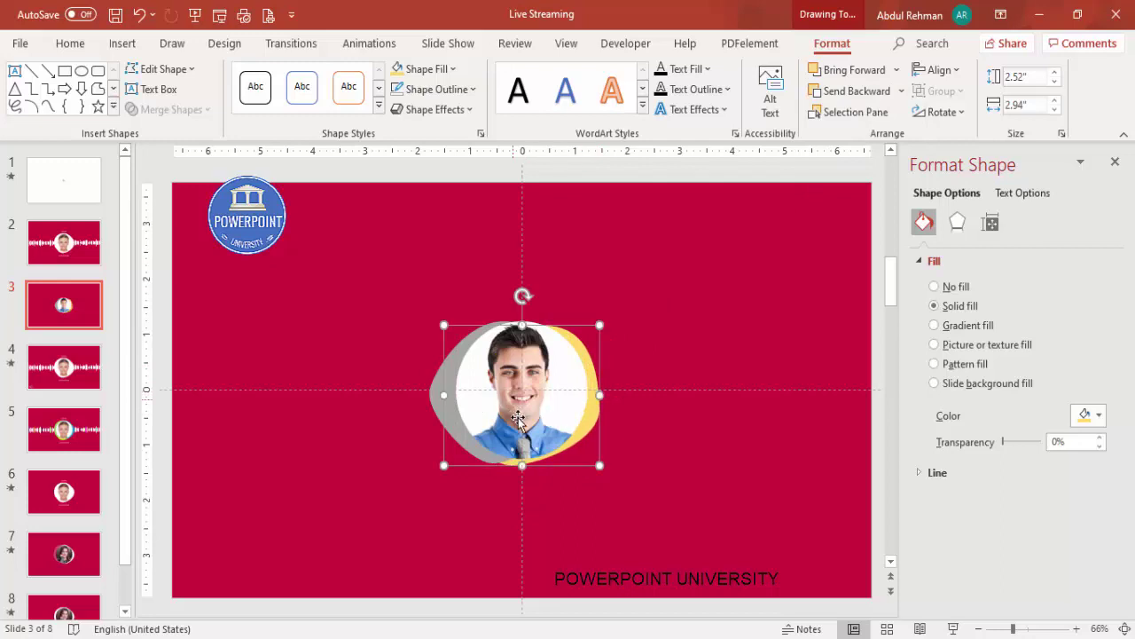
pyautogui.click(656, 444)
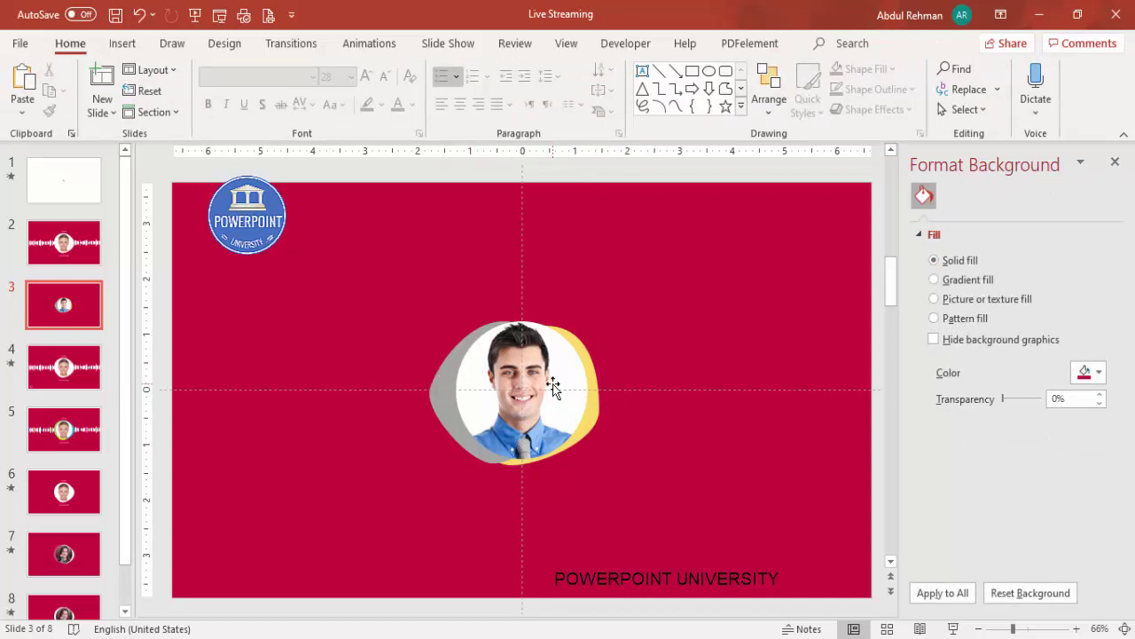
pyautogui.hotkey('ctrl', 'z')
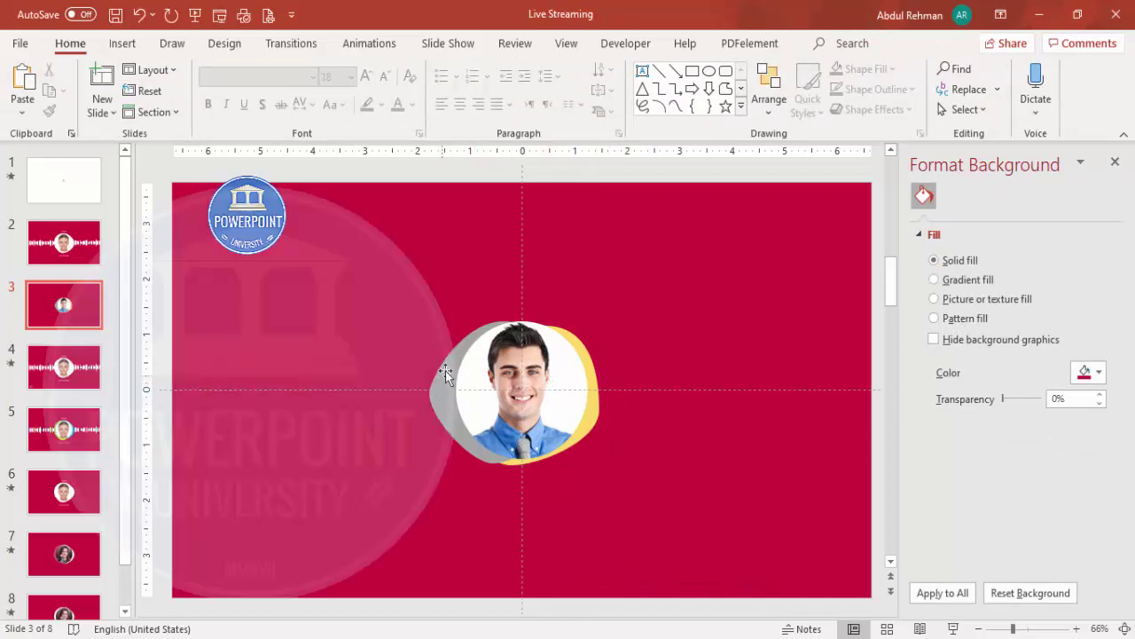
# Select the photo and open the Animation Pane.
pyautogui.click(444, 371)
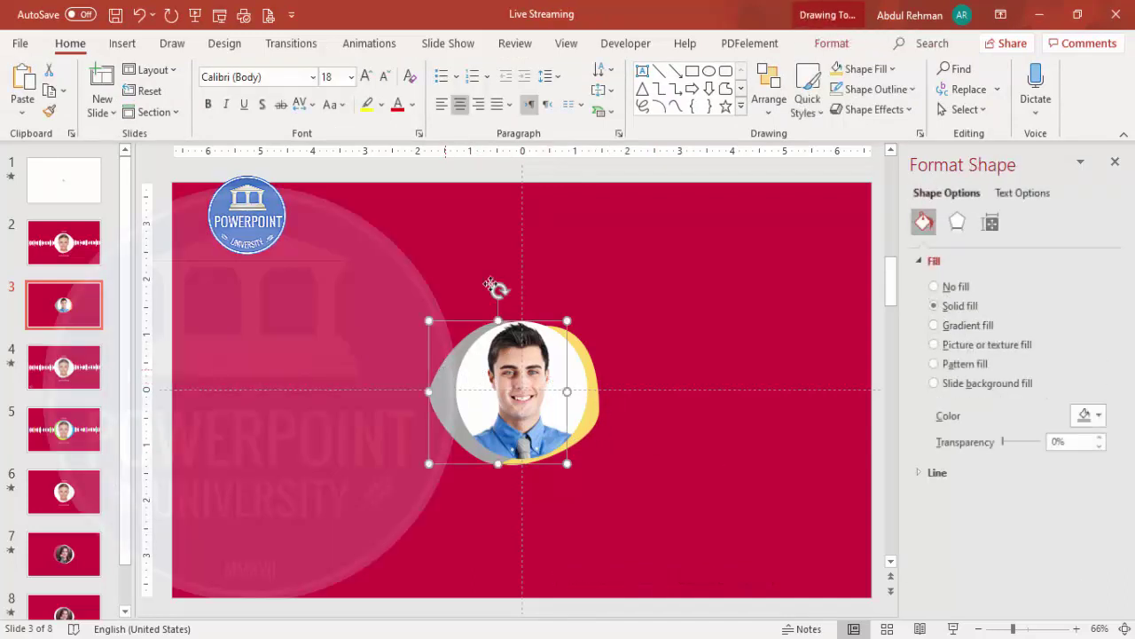
pyautogui.click(361, 46)
pyautogui.click(788, 70)
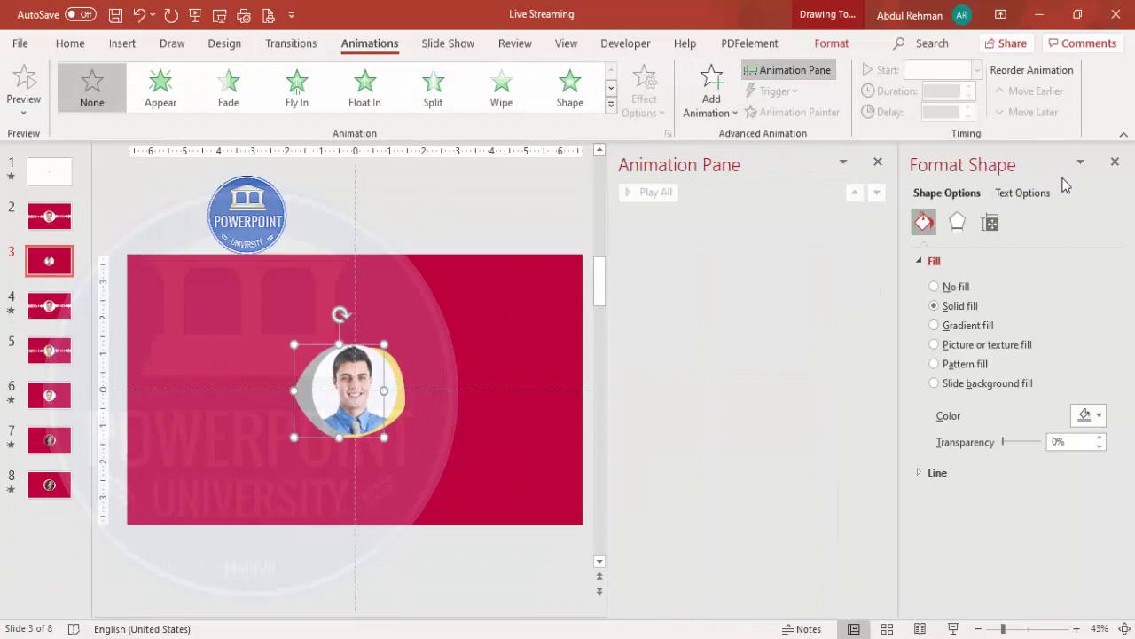
# Add a Grow/Shrink emphasis to the photo oval and open Oval 5's effect options.
pyautogui.click(1114, 162)
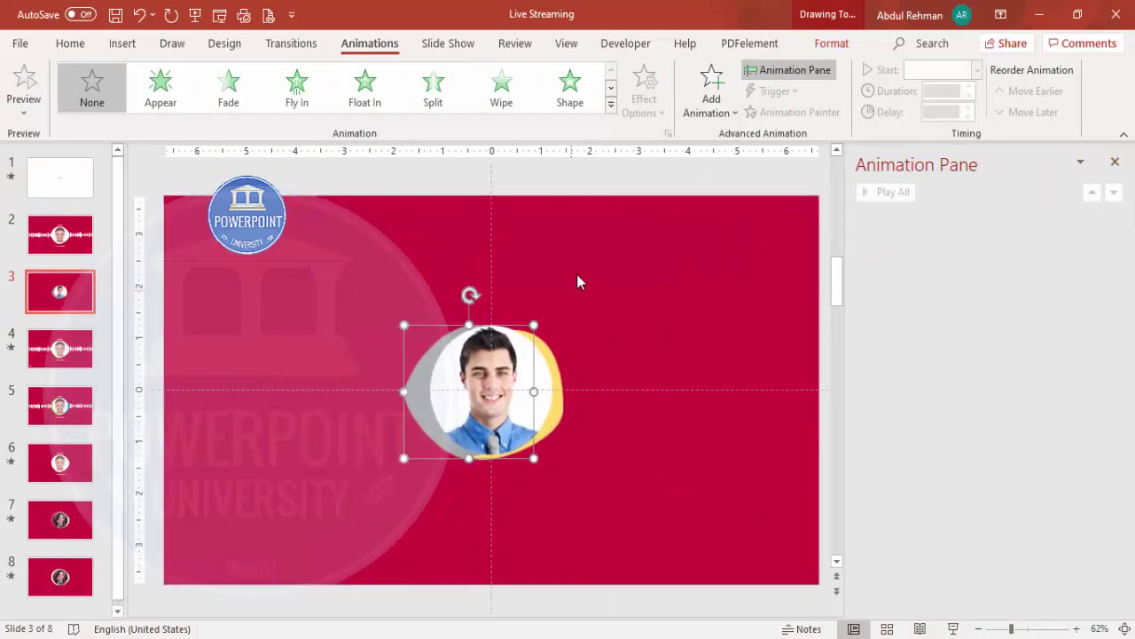
pyautogui.click(713, 110)
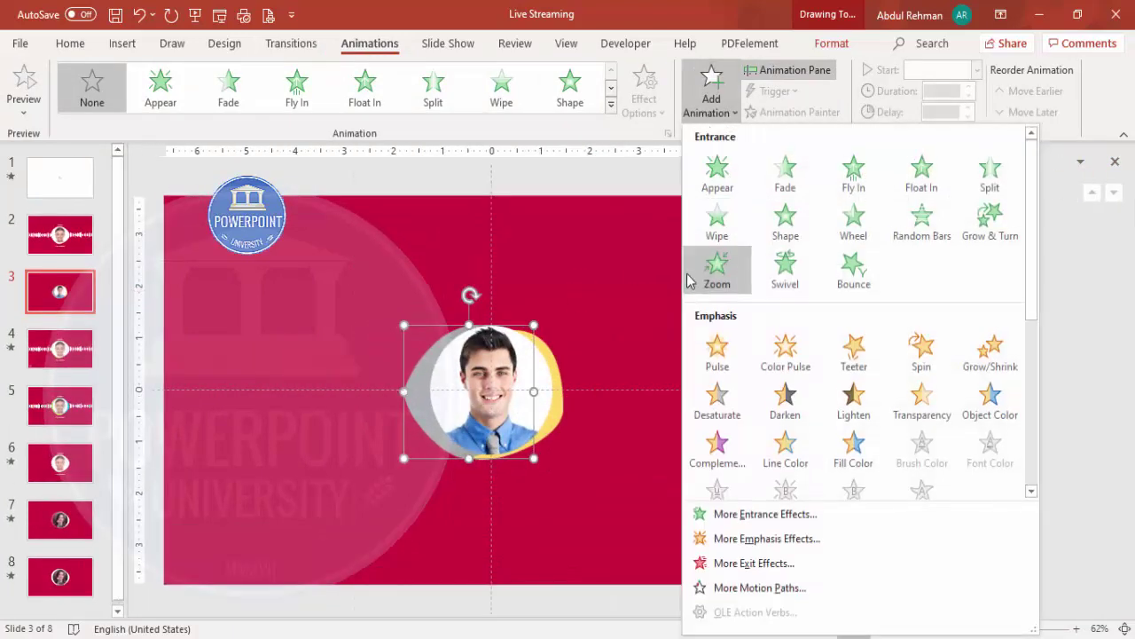
pyautogui.click(1006, 371)
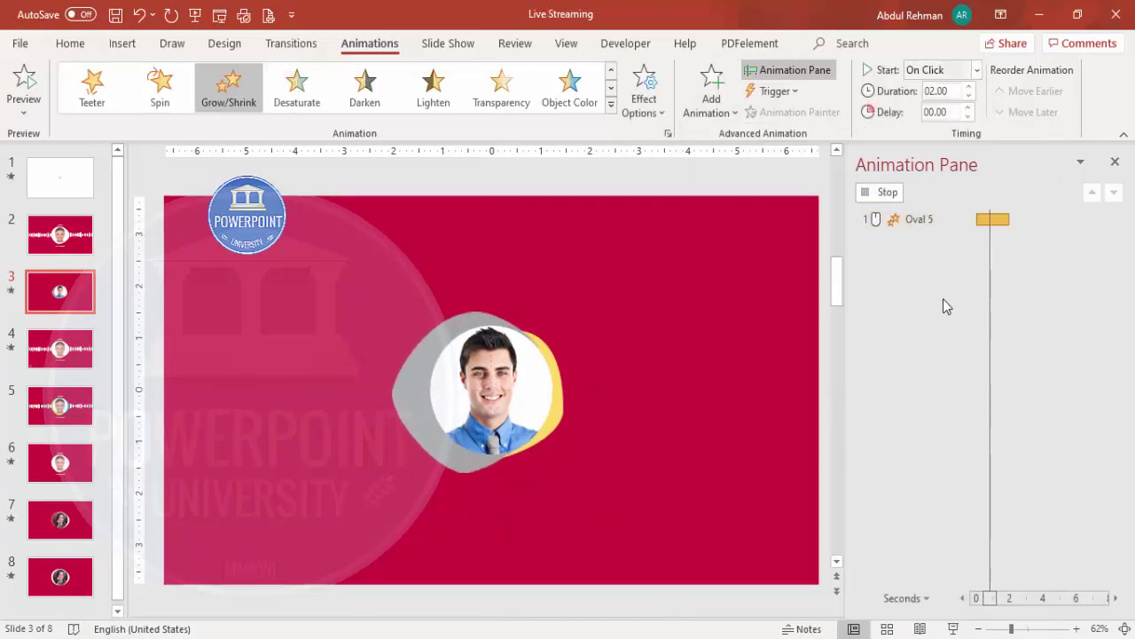
pyautogui.doubleClick(911, 222)
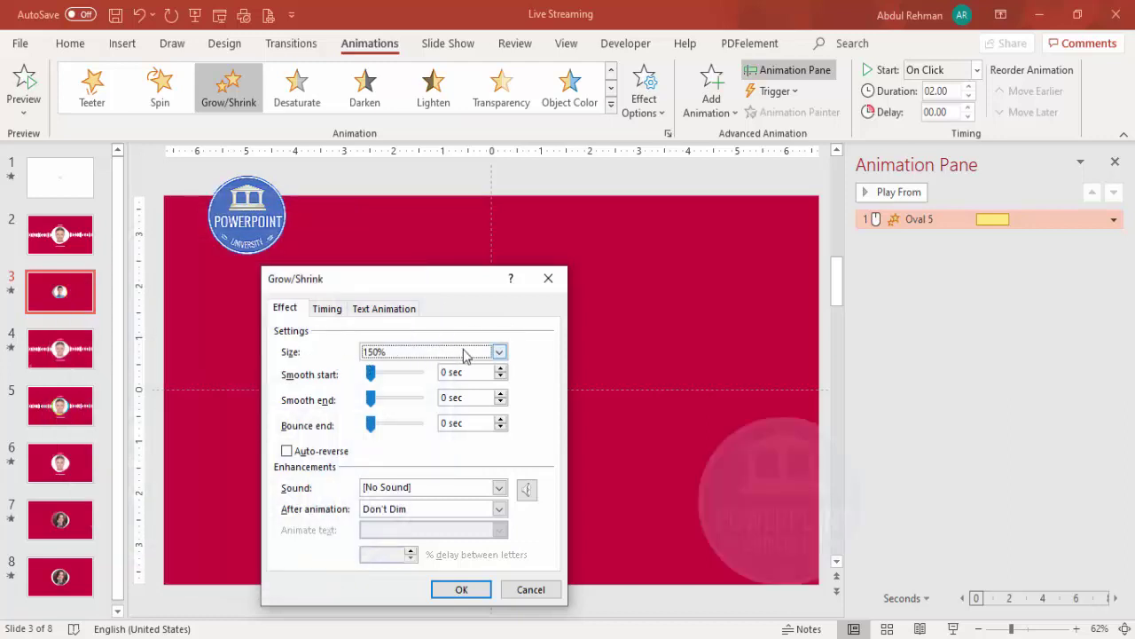
# Set Grow/Shrink to a 110% custom size with bounce end and auto-reverse.
pyautogui.click(426, 352)
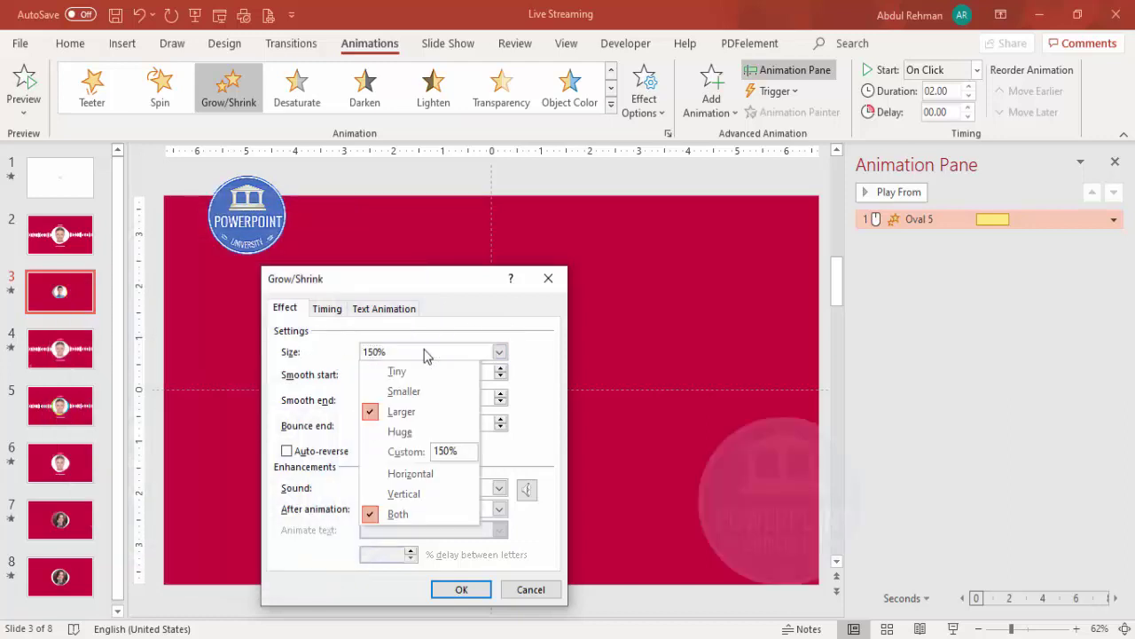
pyautogui.click(452, 451)
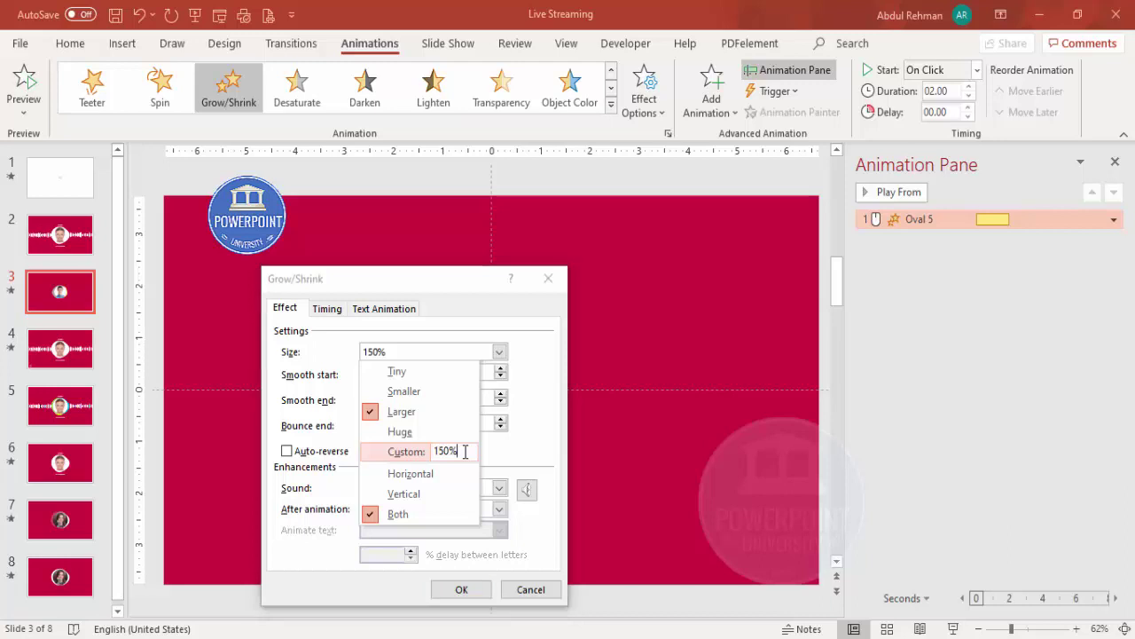
pyautogui.write('1')
pyautogui.press('Return')
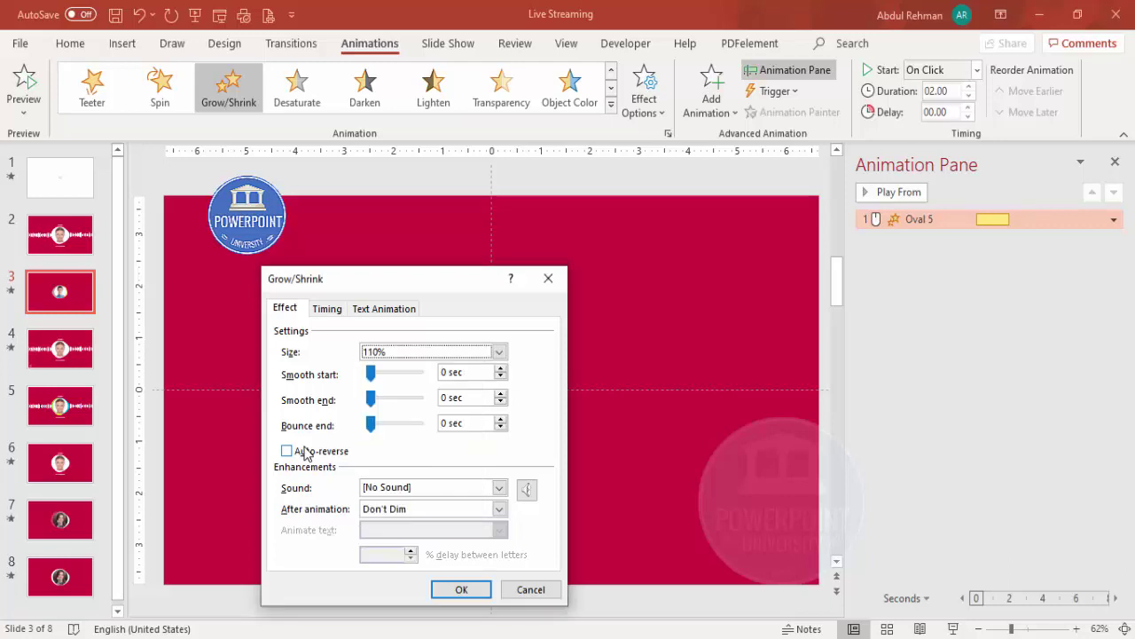
pyautogui.moveTo(366, 426); pyautogui.dragTo(384, 430)
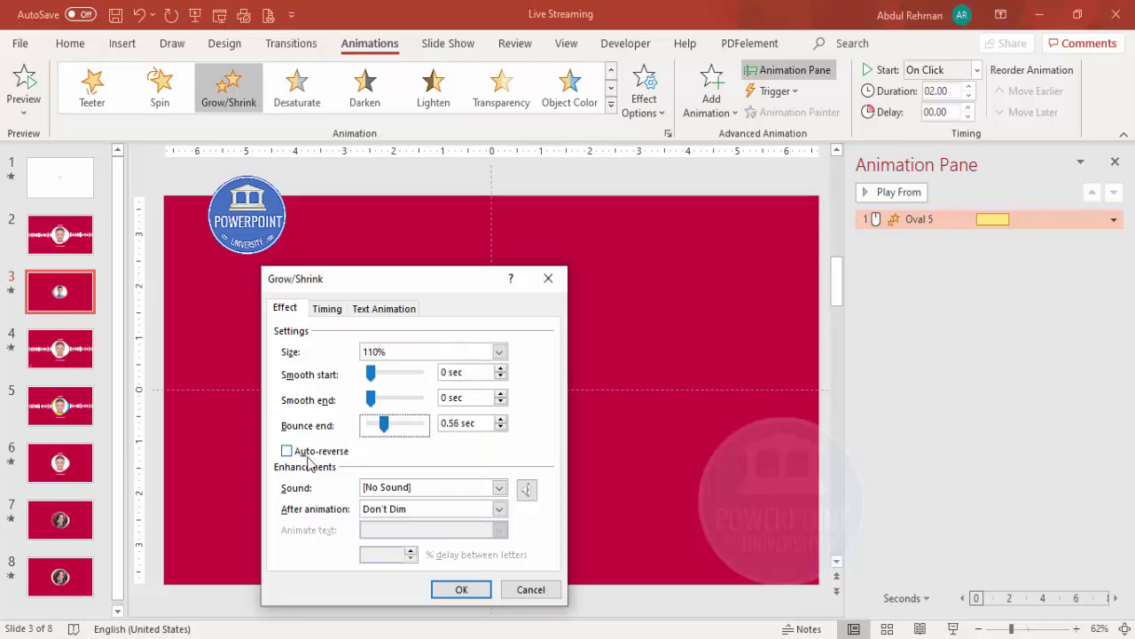
pyautogui.click(287, 451)
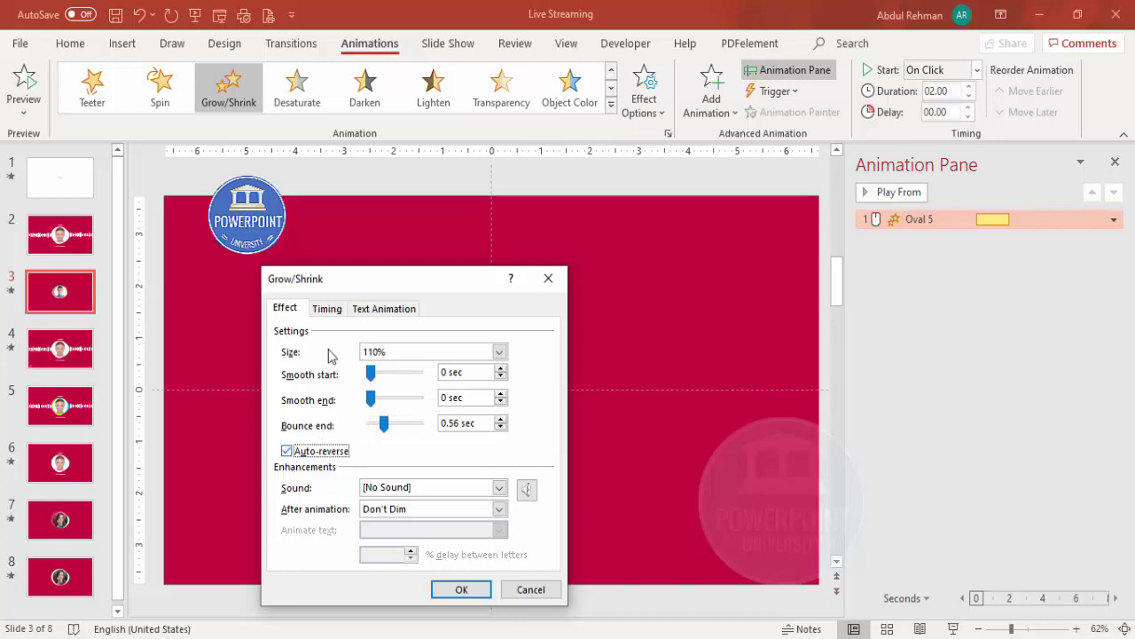
# Give the effect a 1-second duration repeating until end of slide.
pyautogui.click(326, 309)
pyautogui.click(456, 375)
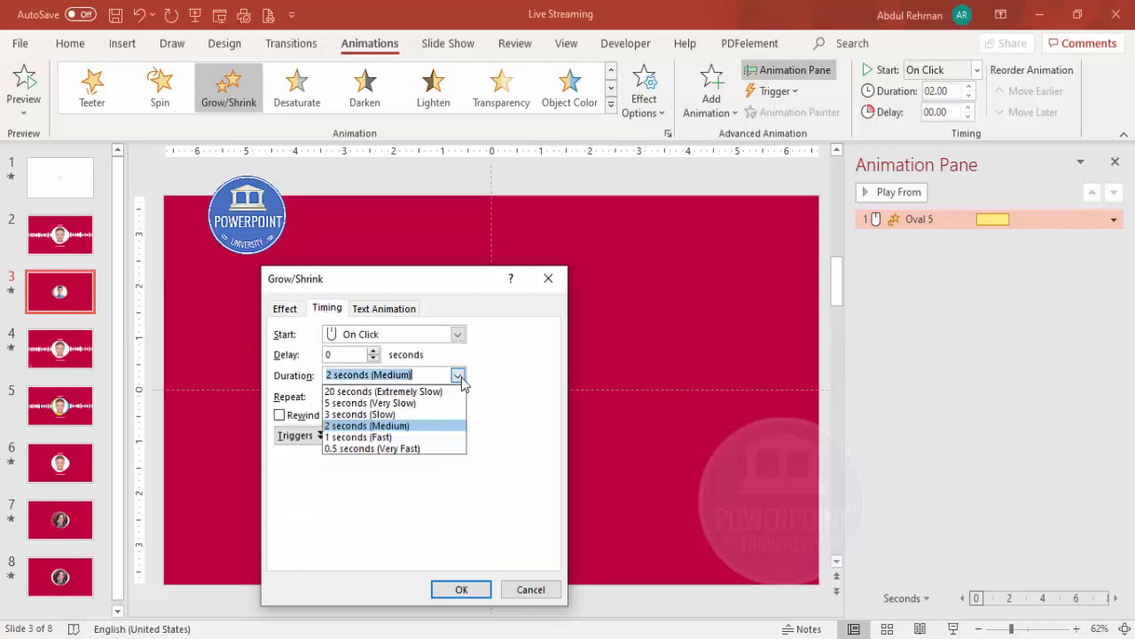
pyautogui.click(415, 436)
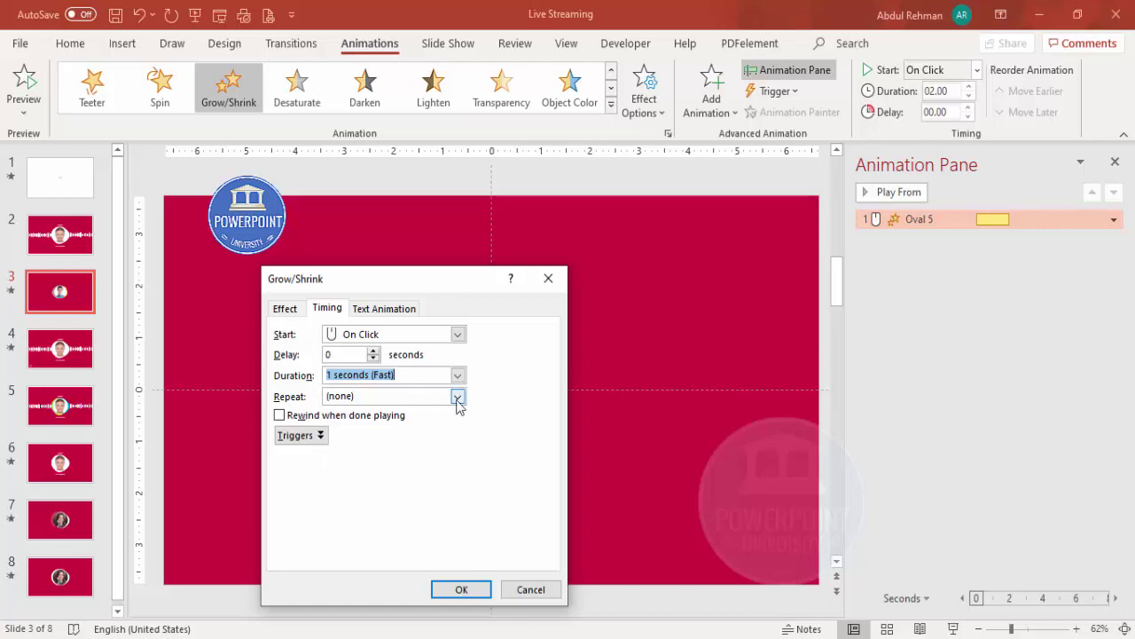
pyautogui.click(457, 398)
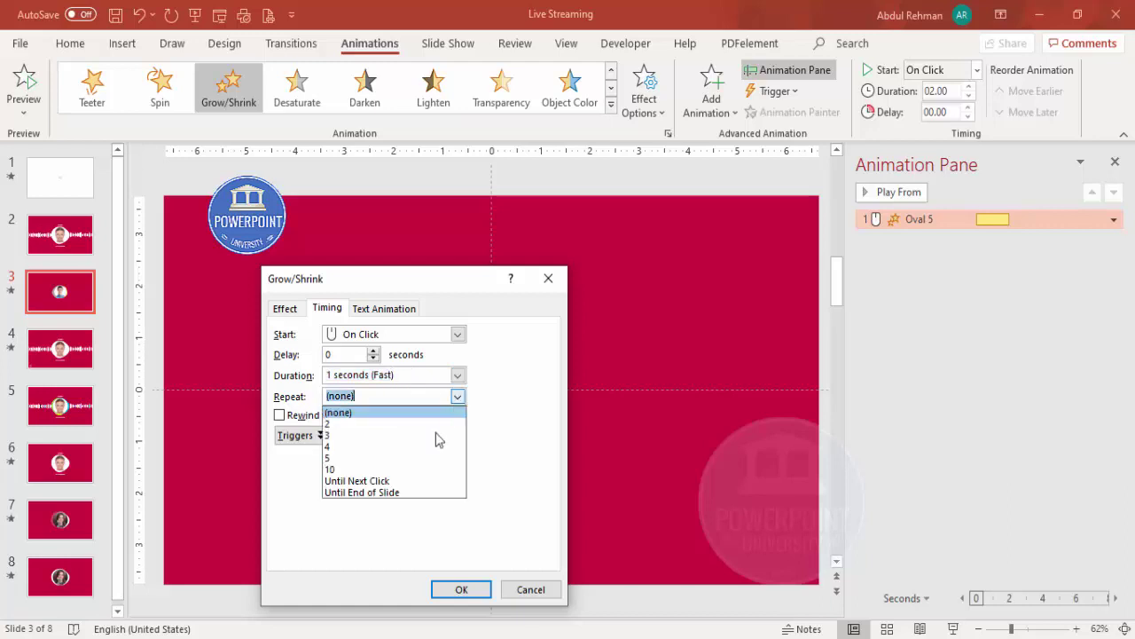
pyautogui.click(399, 492)
pyautogui.click(463, 590)
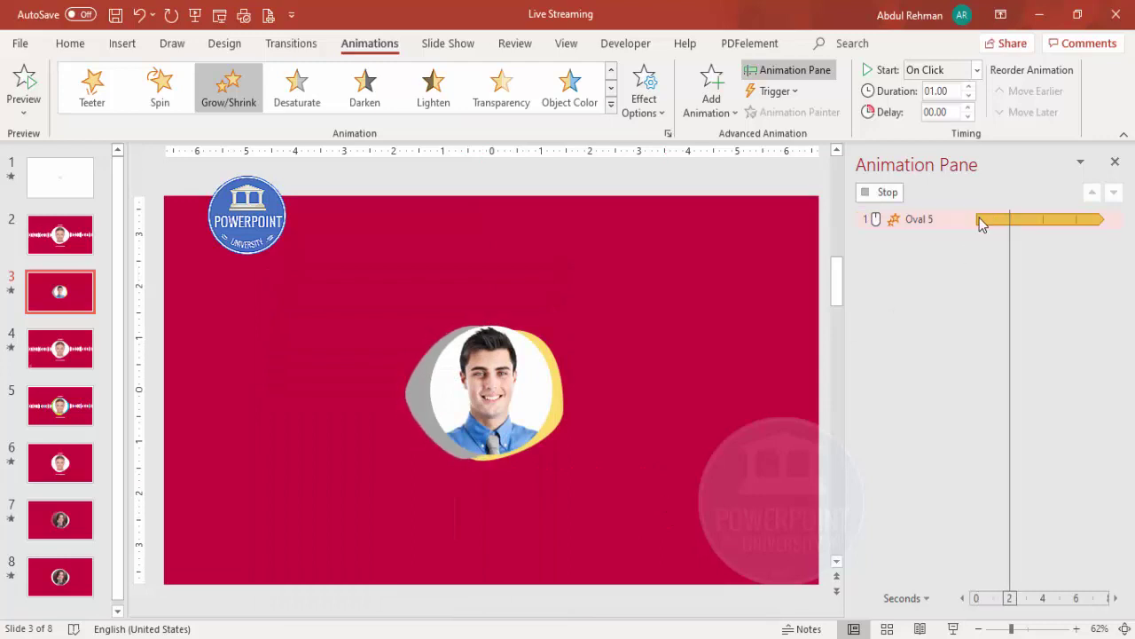
# Shorten the Grow/Shrink duration to 0.5 seconds.
pyautogui.doubleClick(927, 223)
pyautogui.click(328, 308)
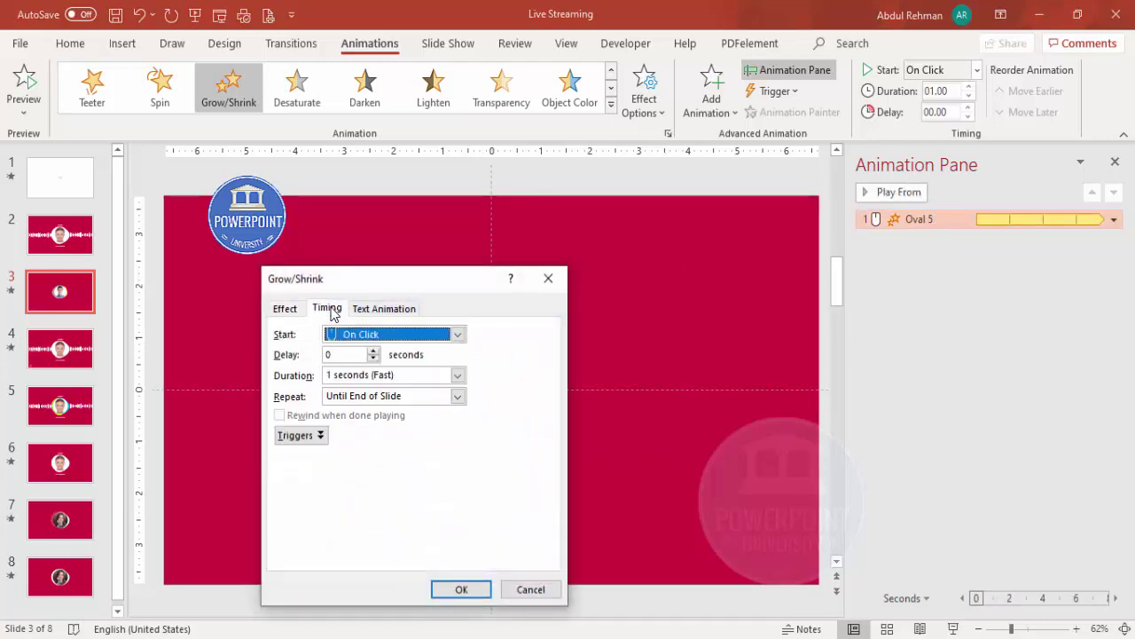
pyautogui.click(457, 375)
pyautogui.click(419, 451)
pyautogui.click(459, 589)
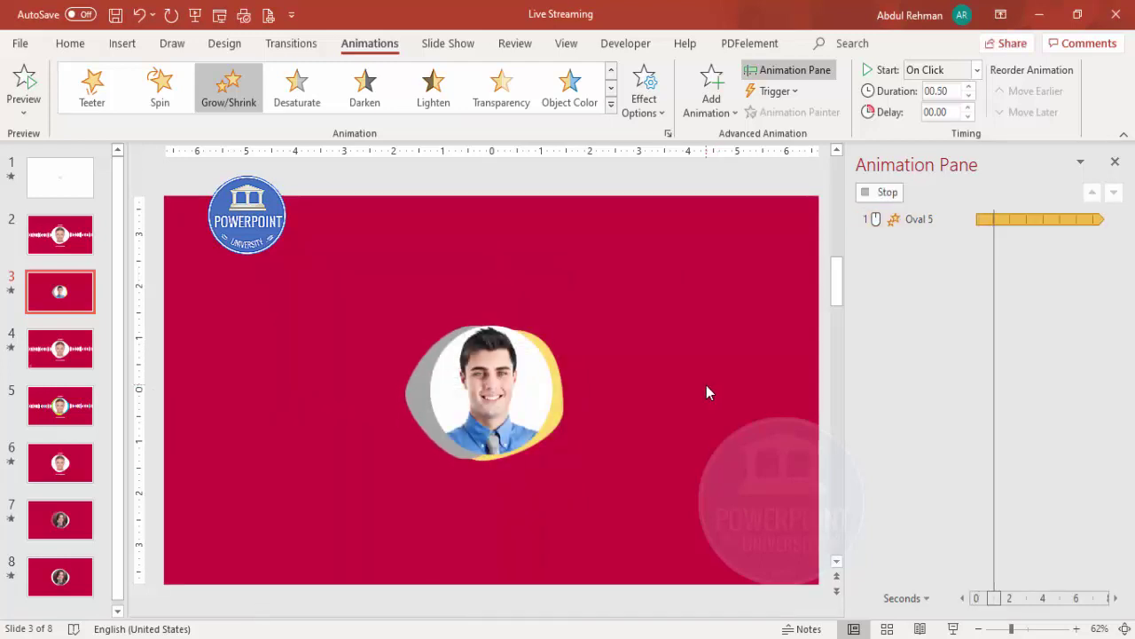
pyautogui.click(420, 376)
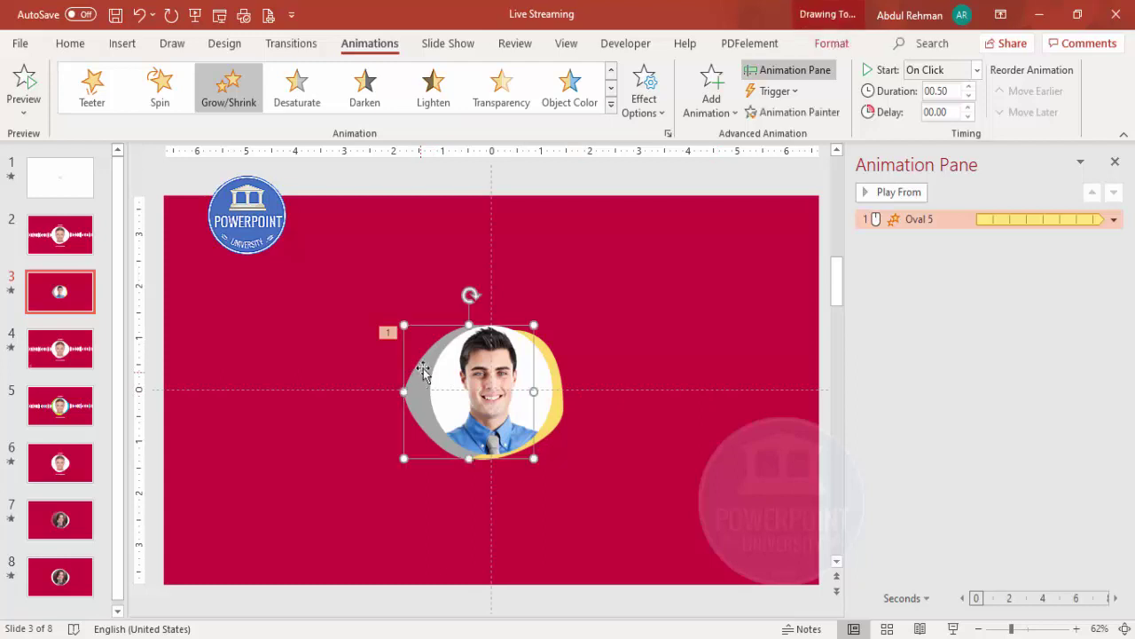
# Add Fill Color from More Emphasis Effects to the photo oval.
pyautogui.click(711, 113)
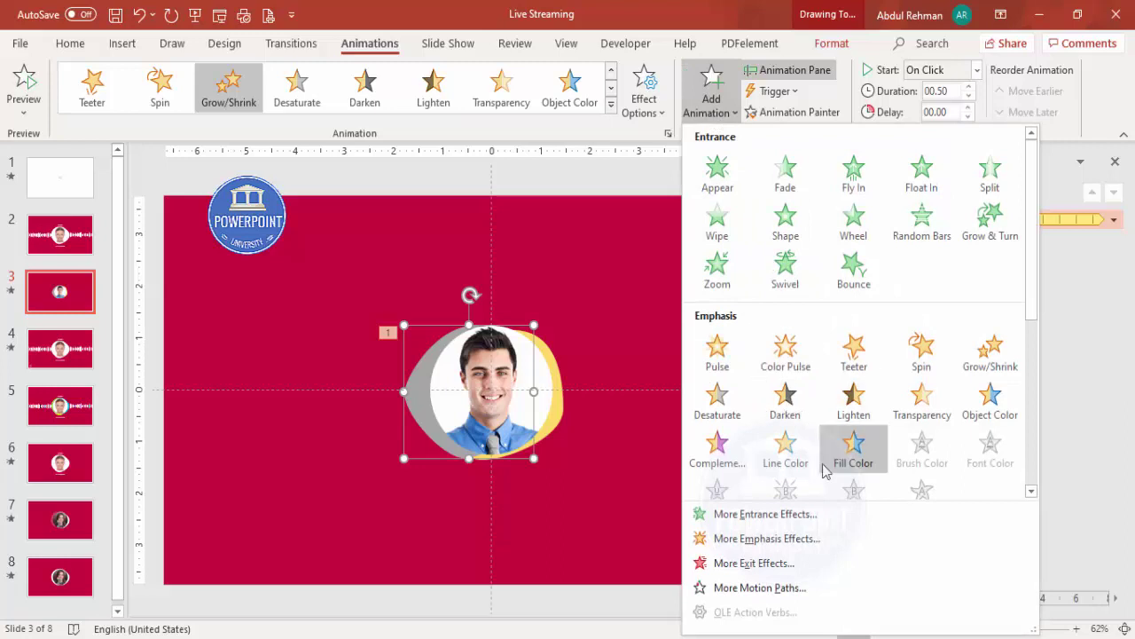
pyautogui.click(756, 544)
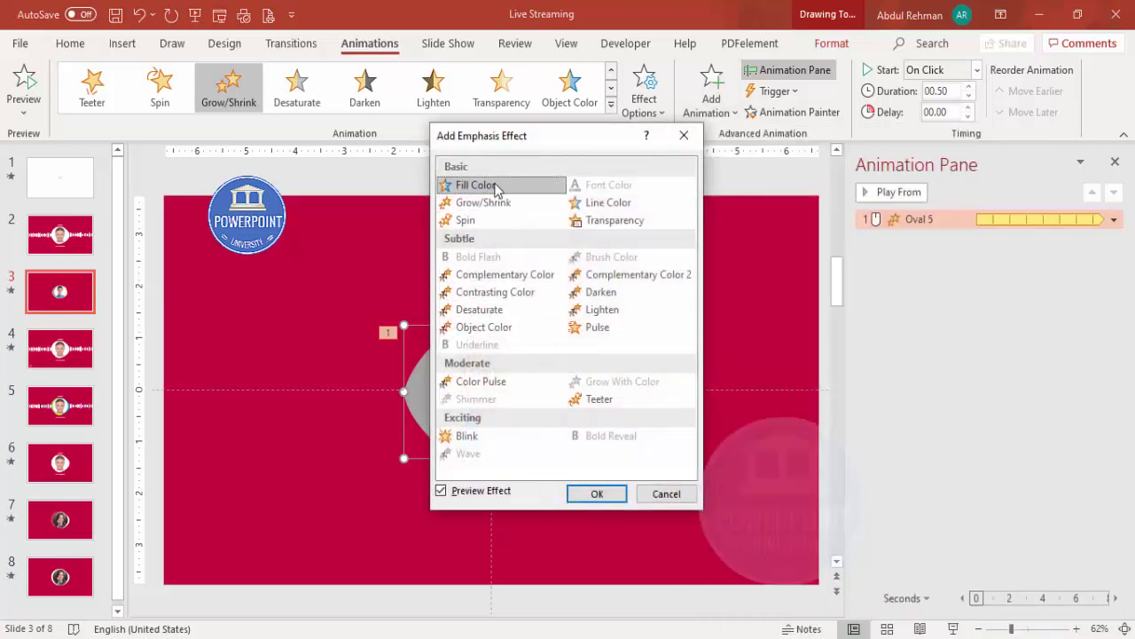
pyautogui.click(495, 186)
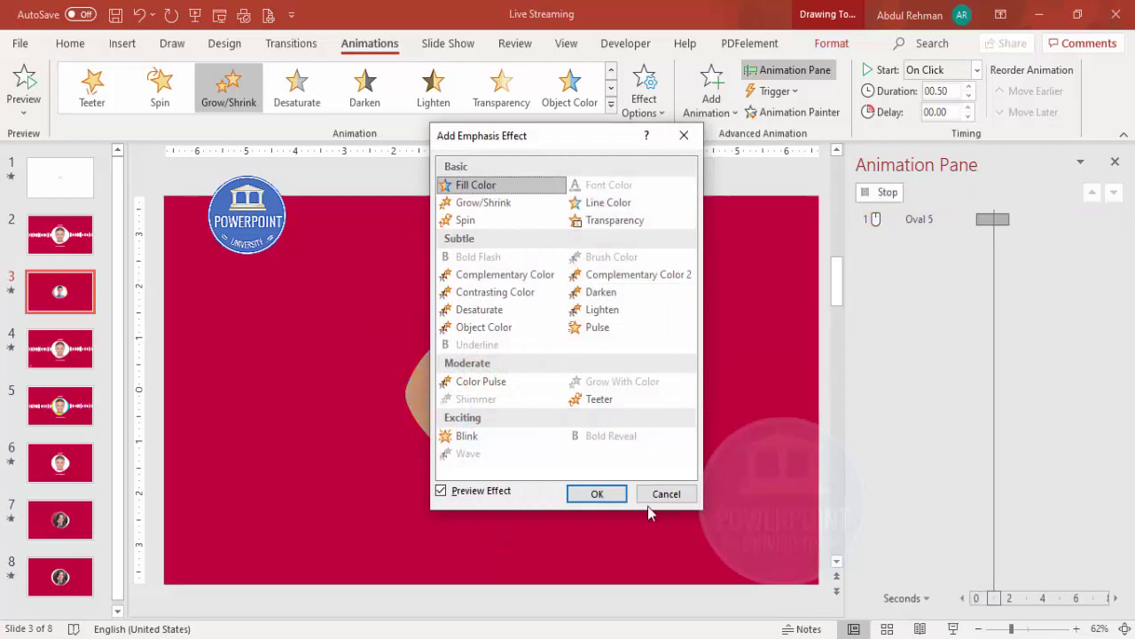
pyautogui.click(597, 494)
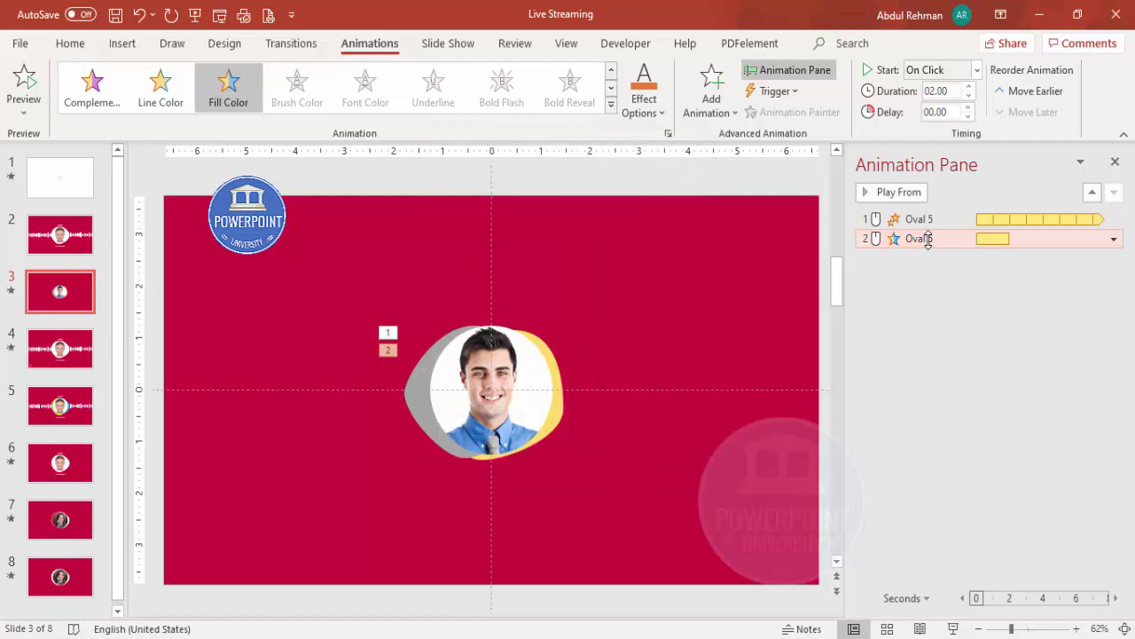
# Start Fill Color With Previous, using a blue fill and gradient style.
pyautogui.click(976, 70)
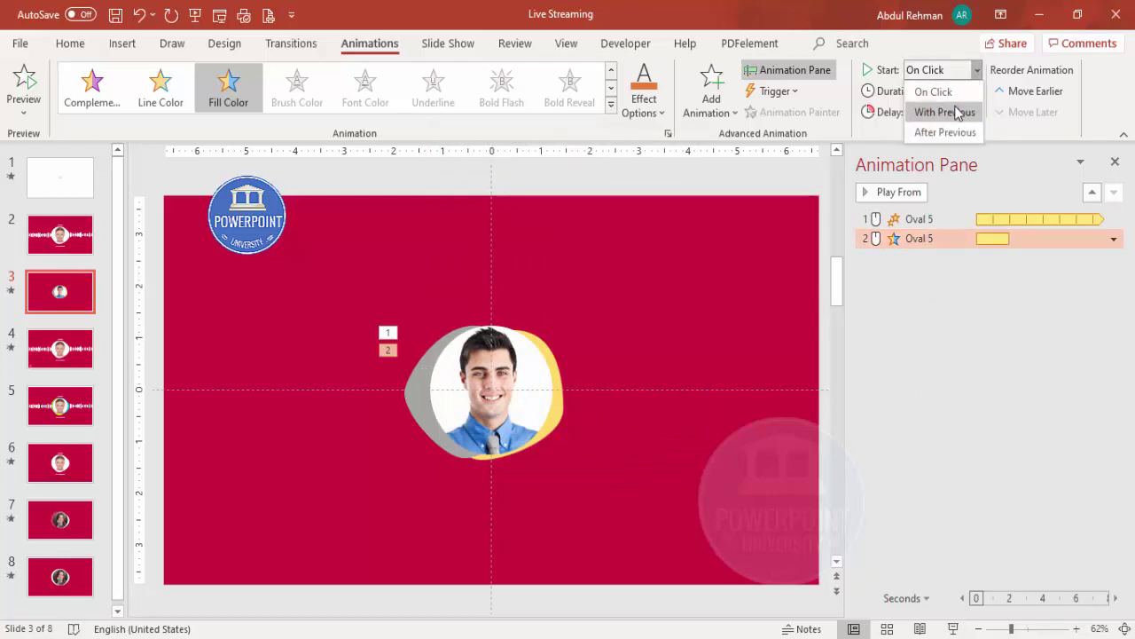
pyautogui.click(960, 110)
pyautogui.doubleClick(923, 239)
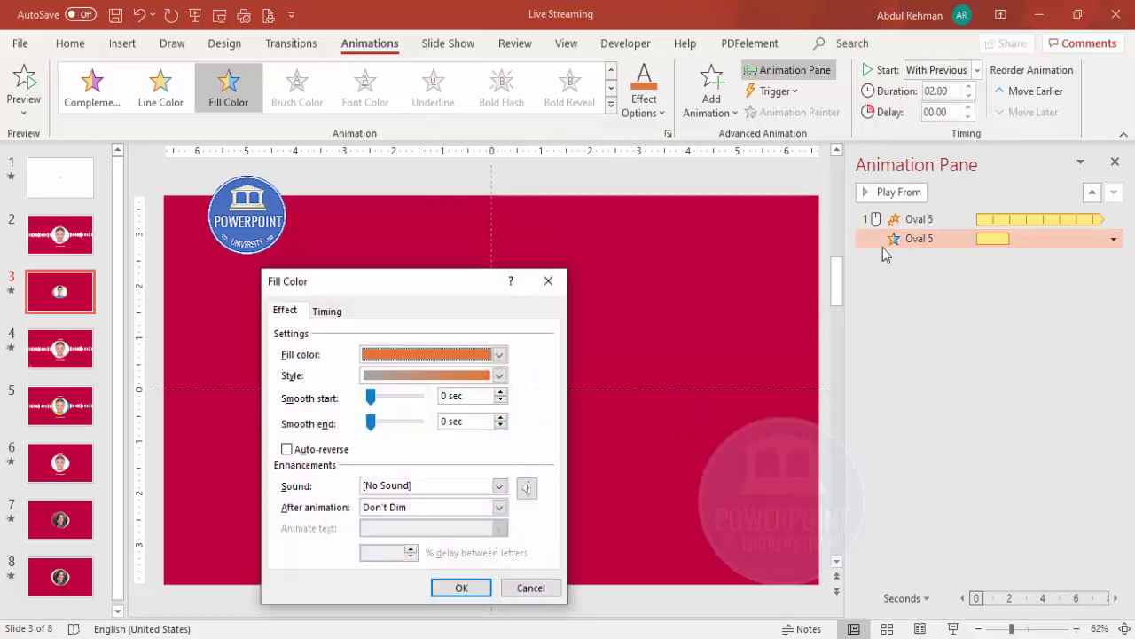
pyautogui.click(424, 355)
pyautogui.click(451, 374)
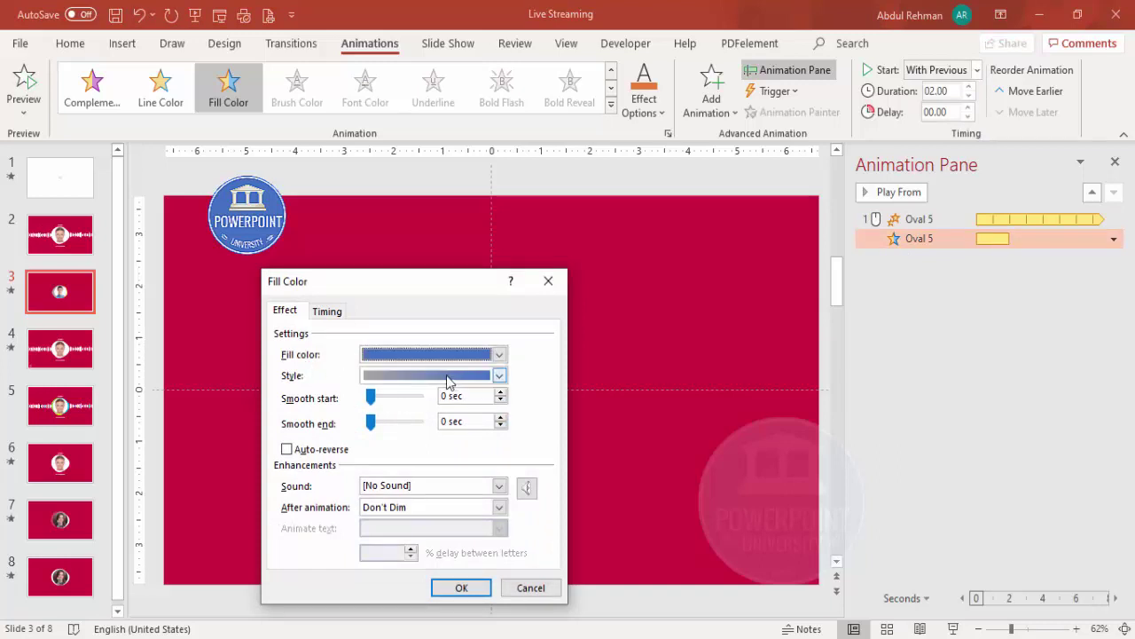
pyautogui.click(439, 378)
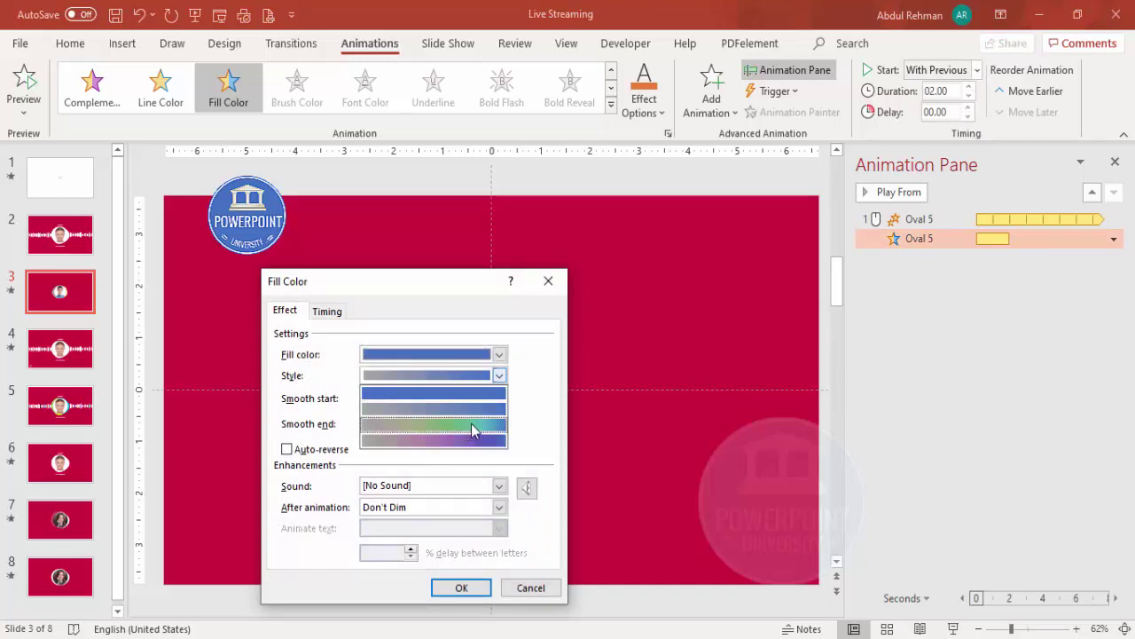
pyautogui.click(438, 429)
pyautogui.click(500, 354)
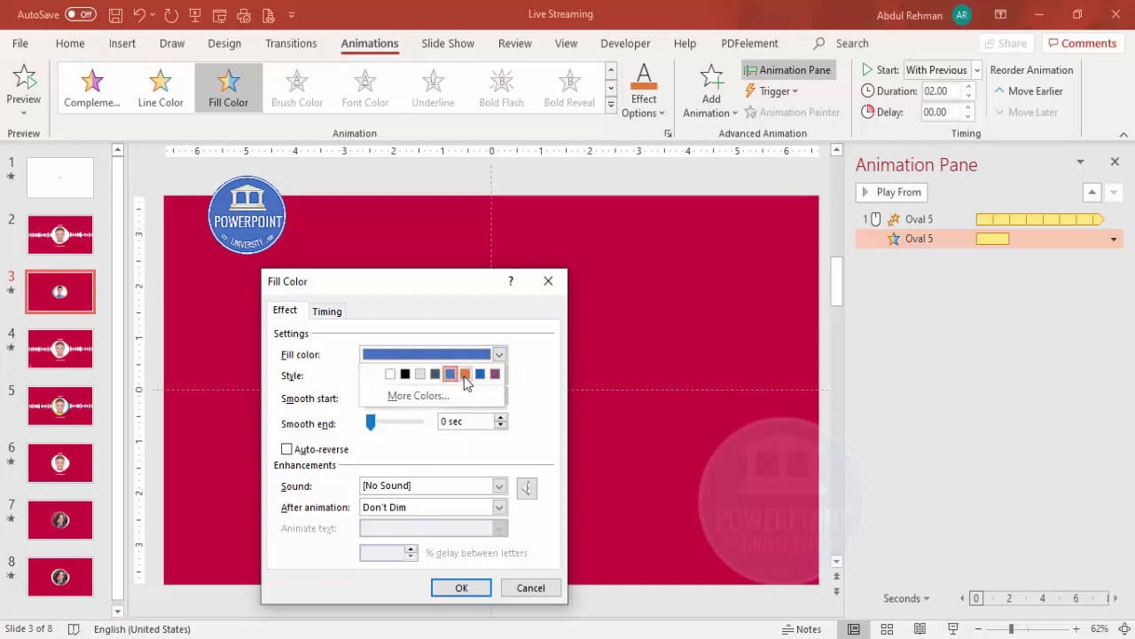
pyautogui.click(481, 375)
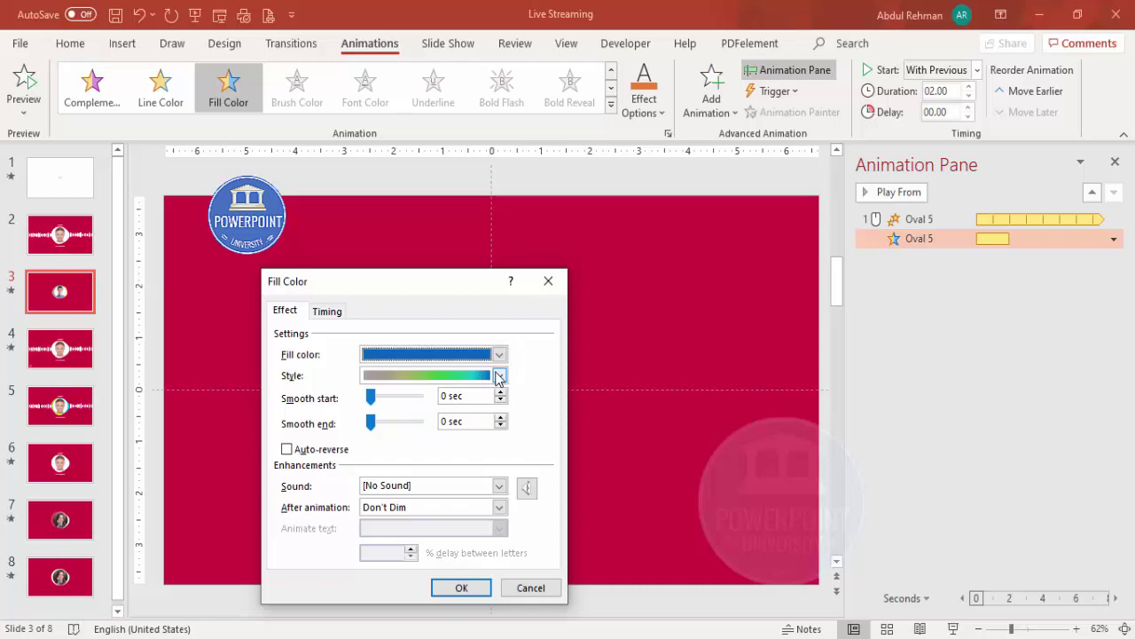
pyautogui.click(499, 376)
pyautogui.click(500, 379)
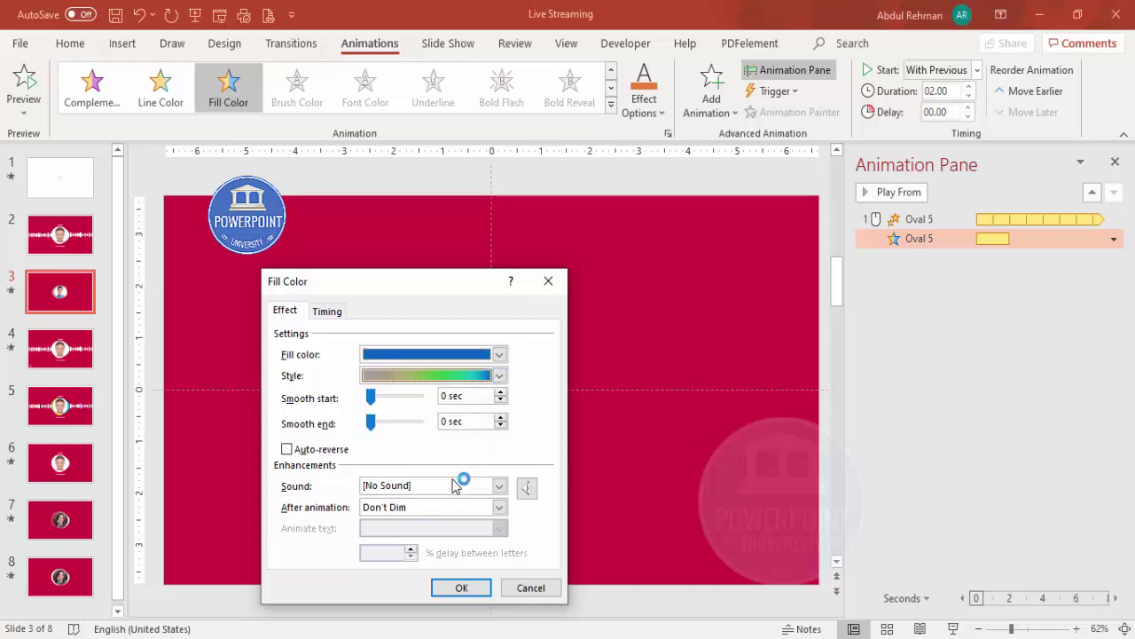
# Make the Fill Color effect repeat until end of slide, then start the slide show preview.
pyautogui.click(330, 310)
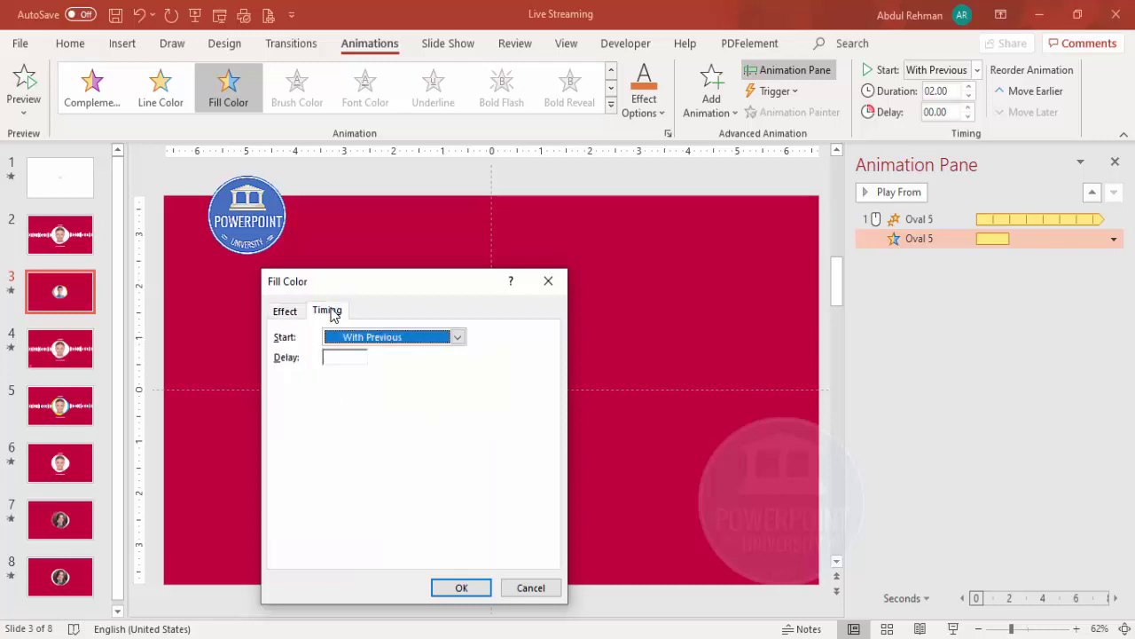
pyautogui.click(458, 399)
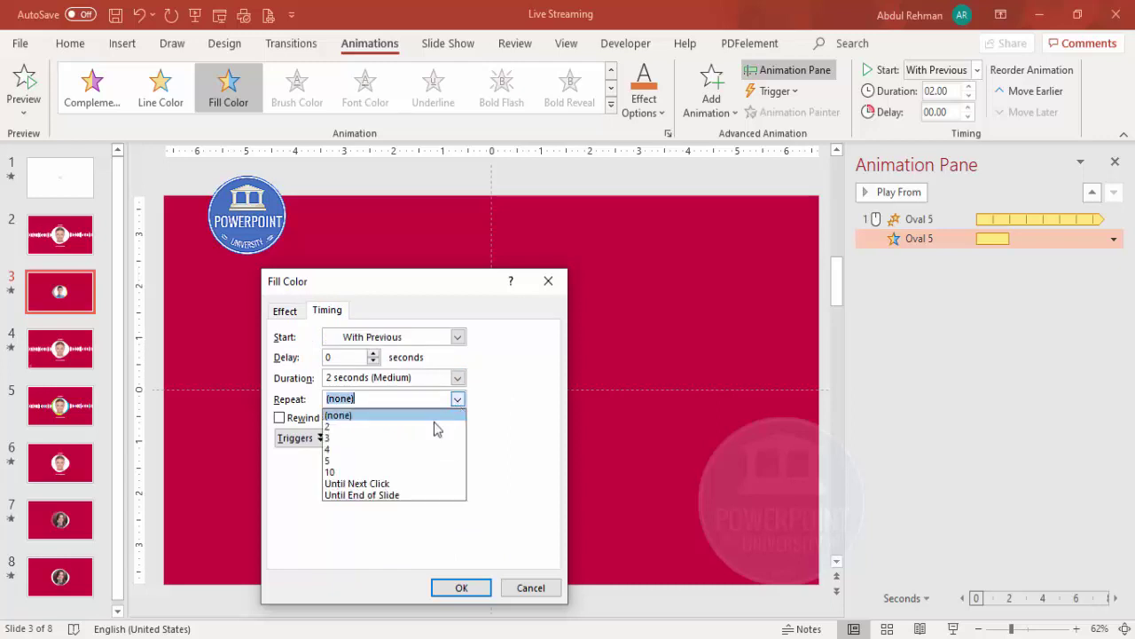
pyautogui.click(395, 498)
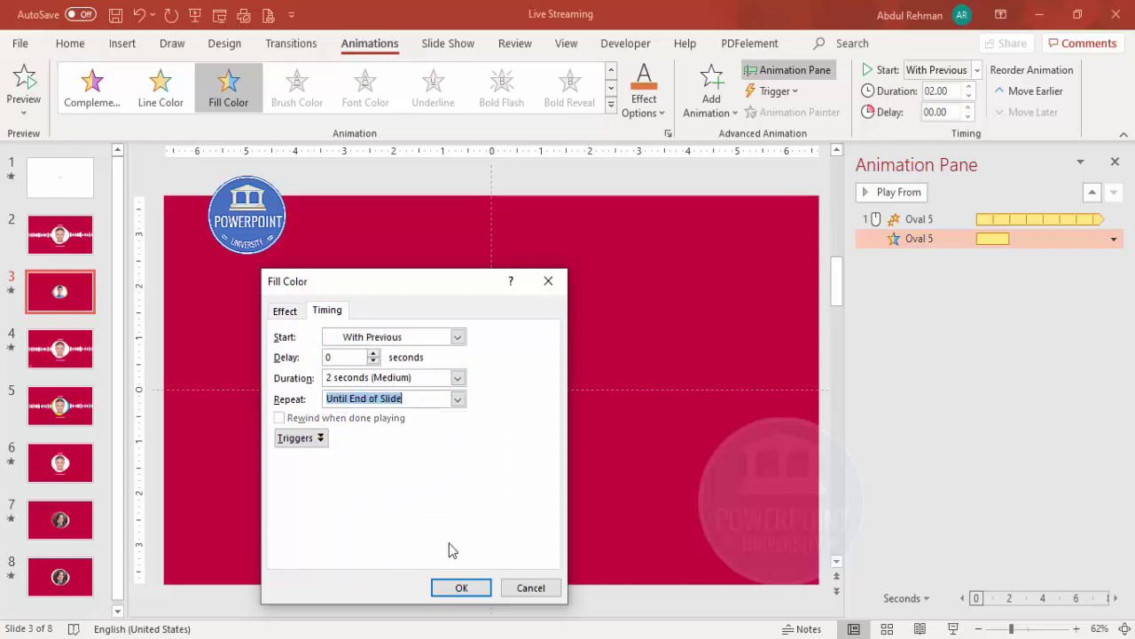
pyautogui.click(459, 588)
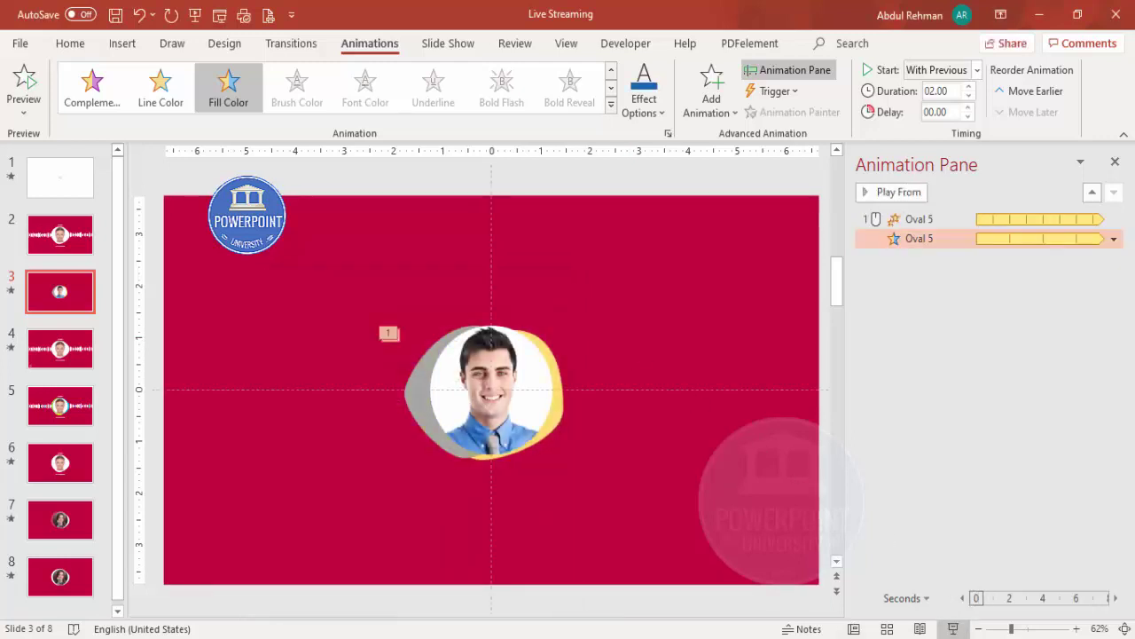
pyautogui.click(954, 628)
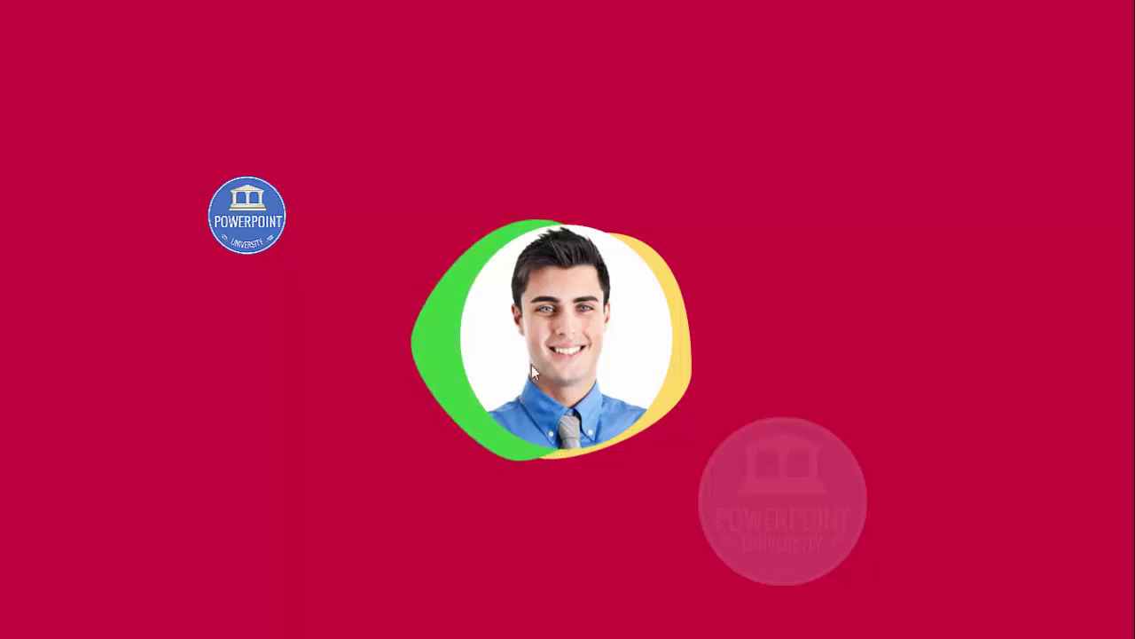
pyautogui.press('Escape')
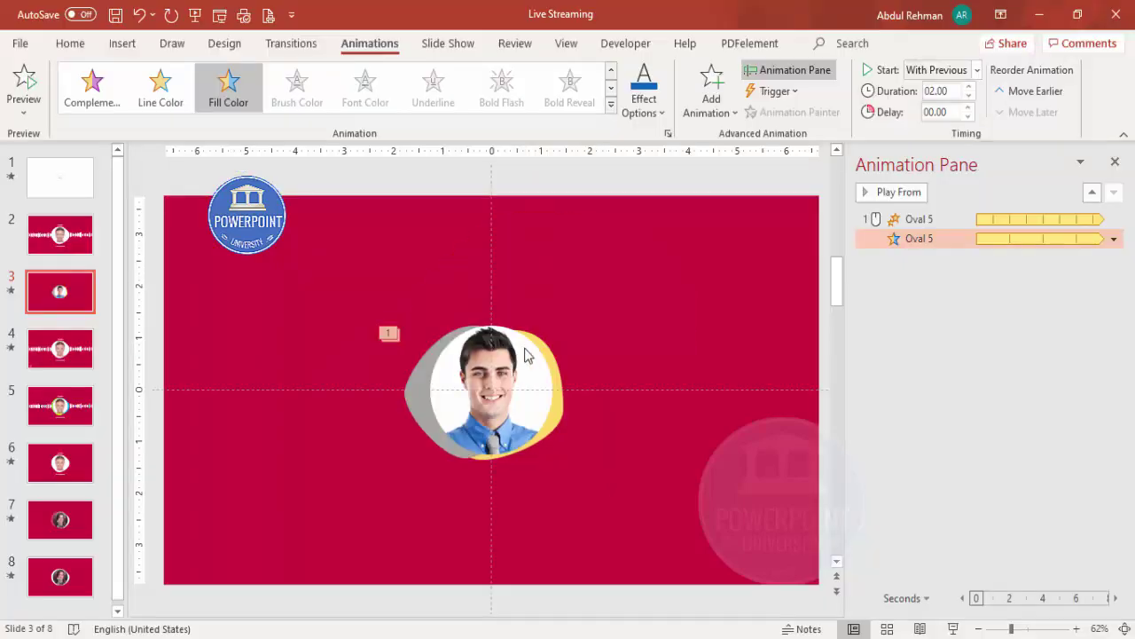
pyautogui.click(450, 347)
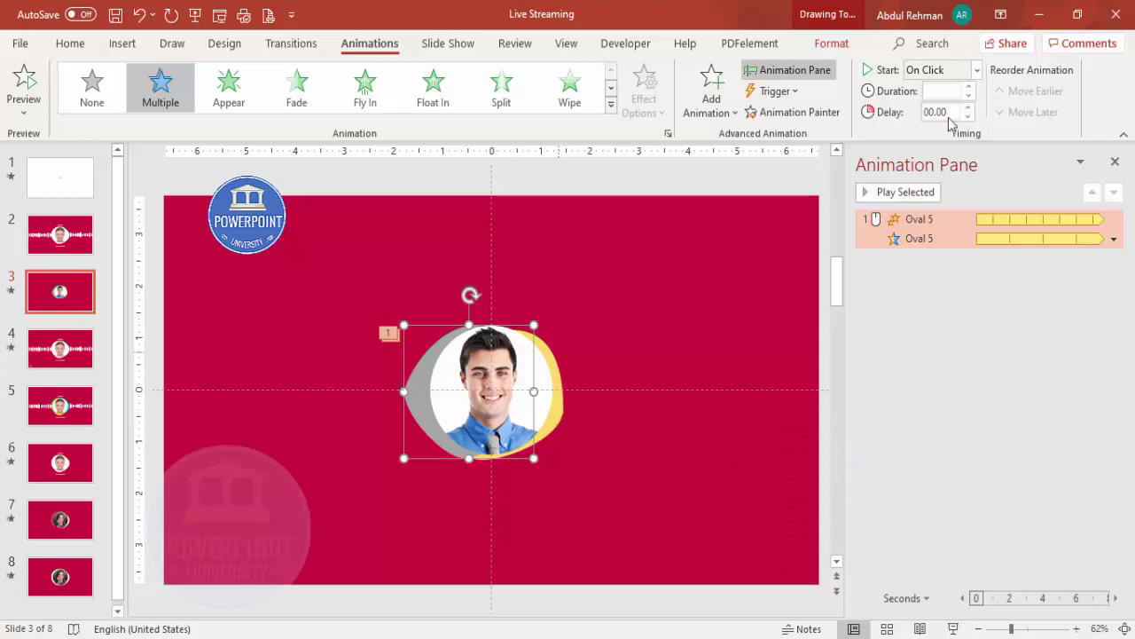
# Copy the oval's animations onto itself with Animation Painter; copied Grow/Shrink starts With Previous.
pyautogui.click(814, 120)
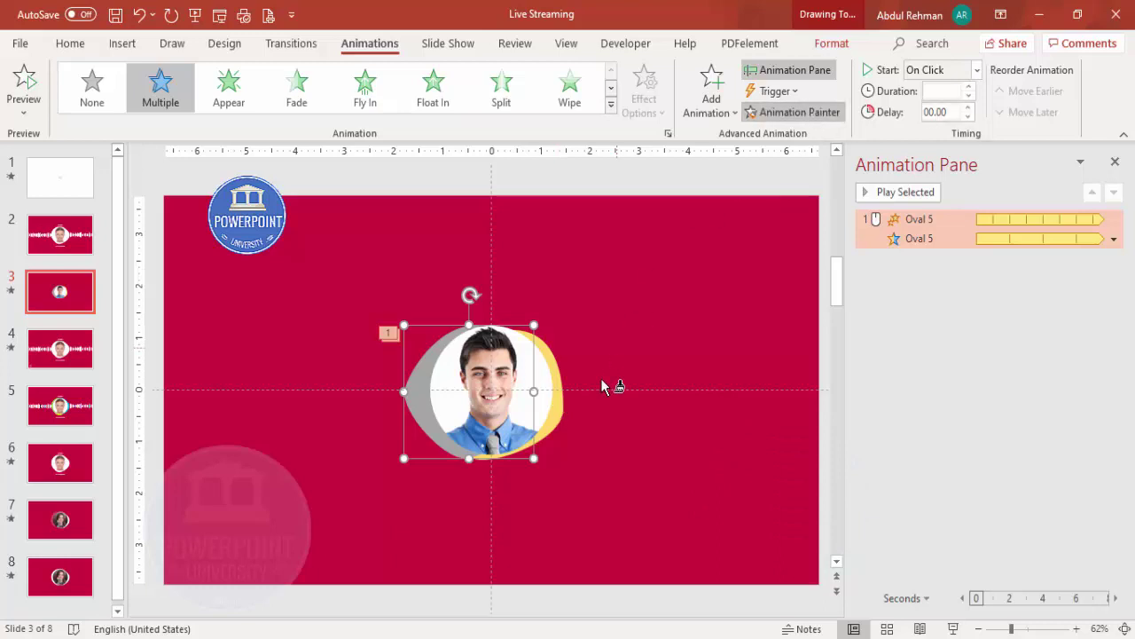
pyautogui.click(560, 407)
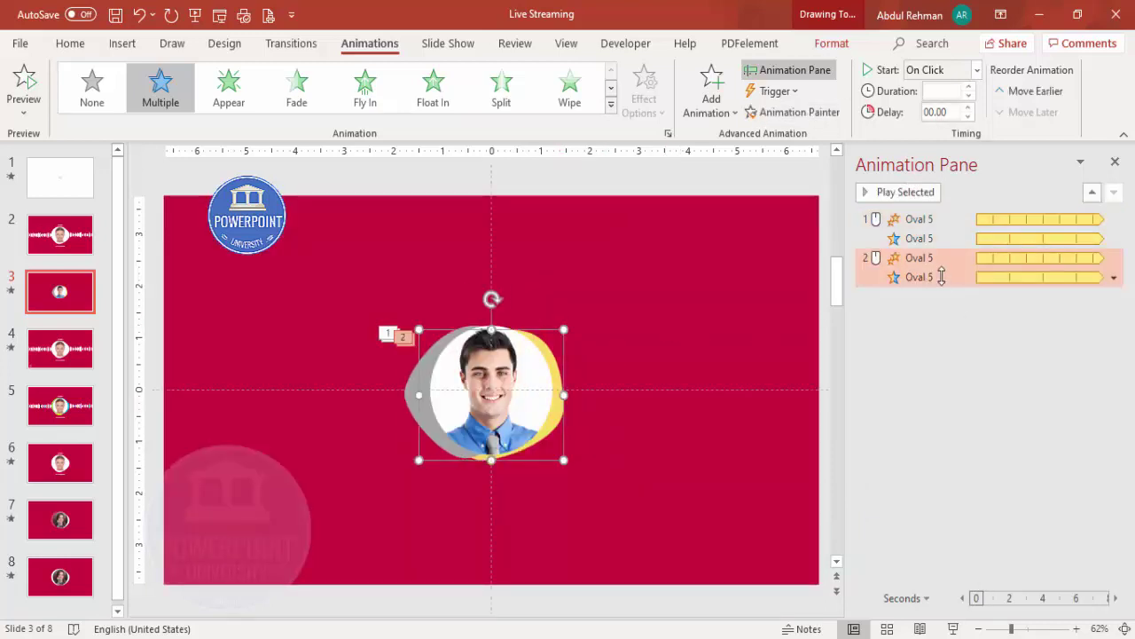
pyautogui.click(922, 257)
pyautogui.click(977, 70)
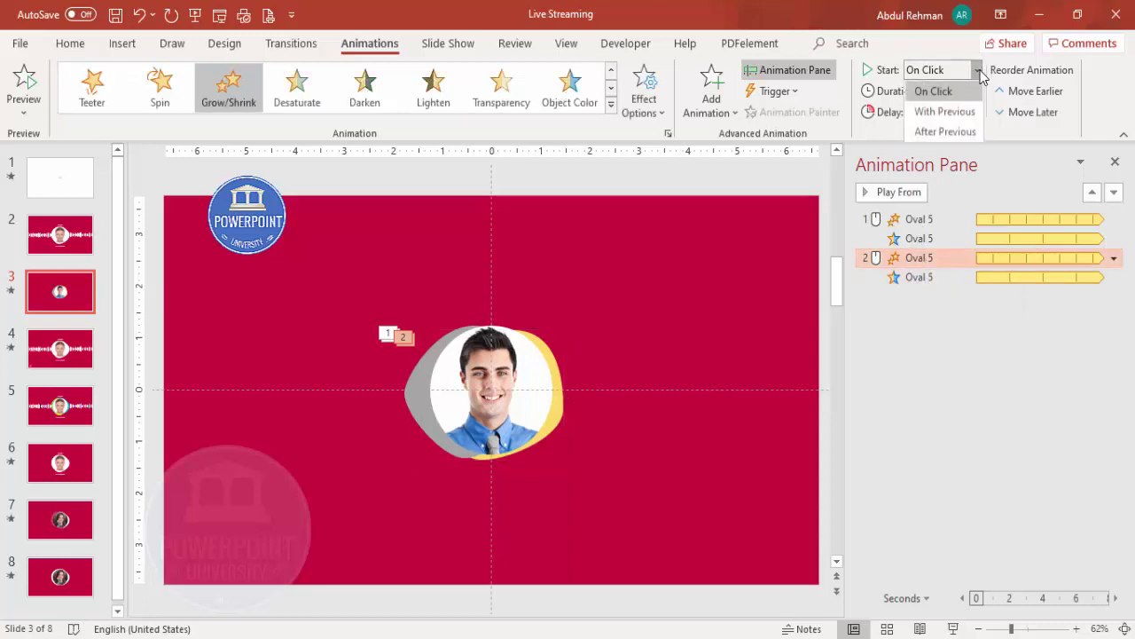
pyautogui.click(946, 113)
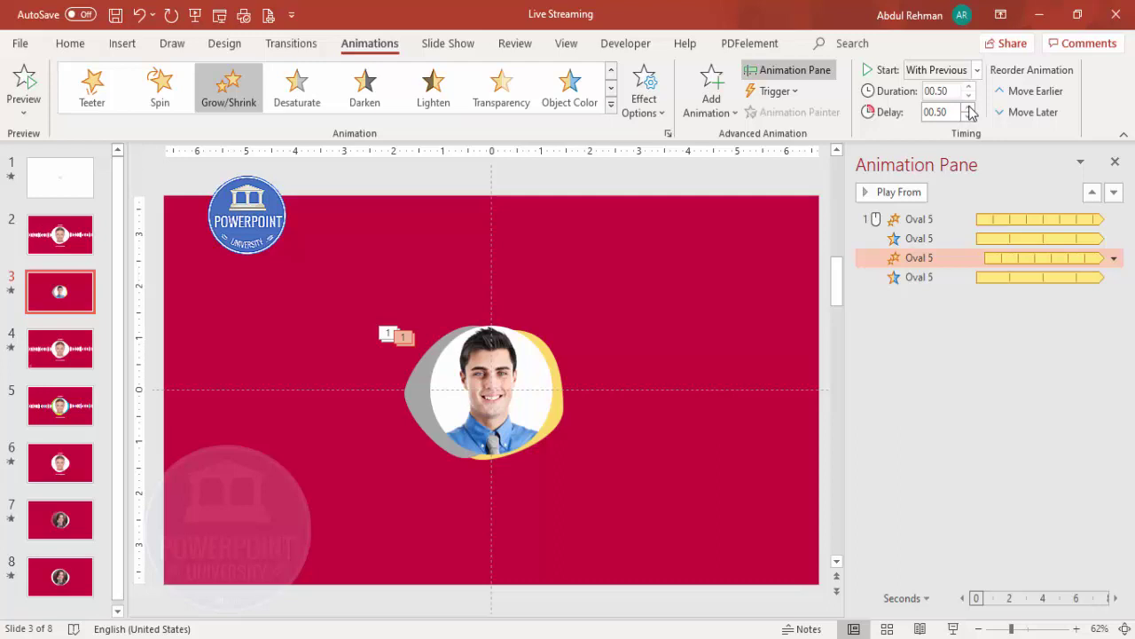
# Delay the copied Fill Color effect by 1 second.
pyautogui.click(912, 277)
pyautogui.click(970, 108)
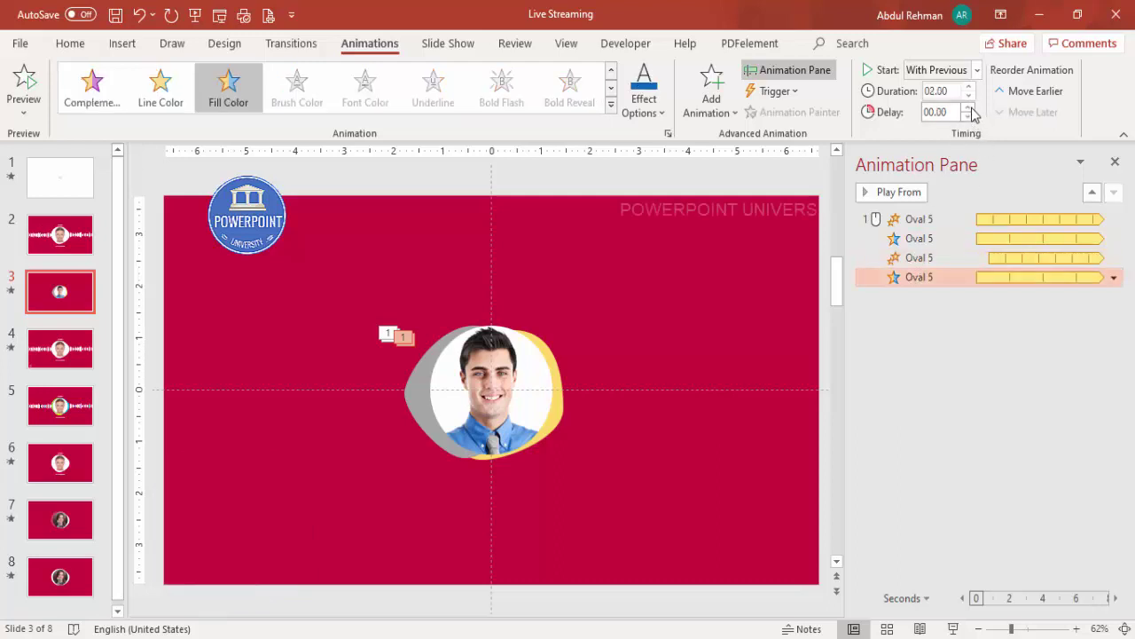
pyautogui.click(970, 107)
pyautogui.click(969, 107)
pyautogui.click(969, 107)
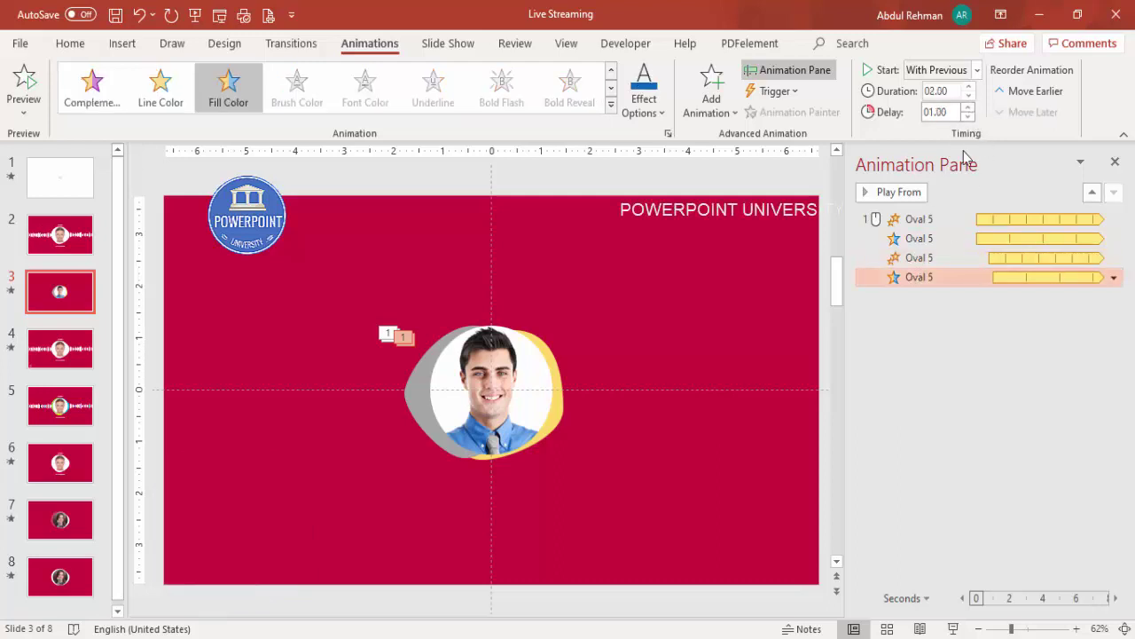
# Set the copied Fill Color effect to a bright green fill with the rainbow style.
pyautogui.doubleClick(928, 277)
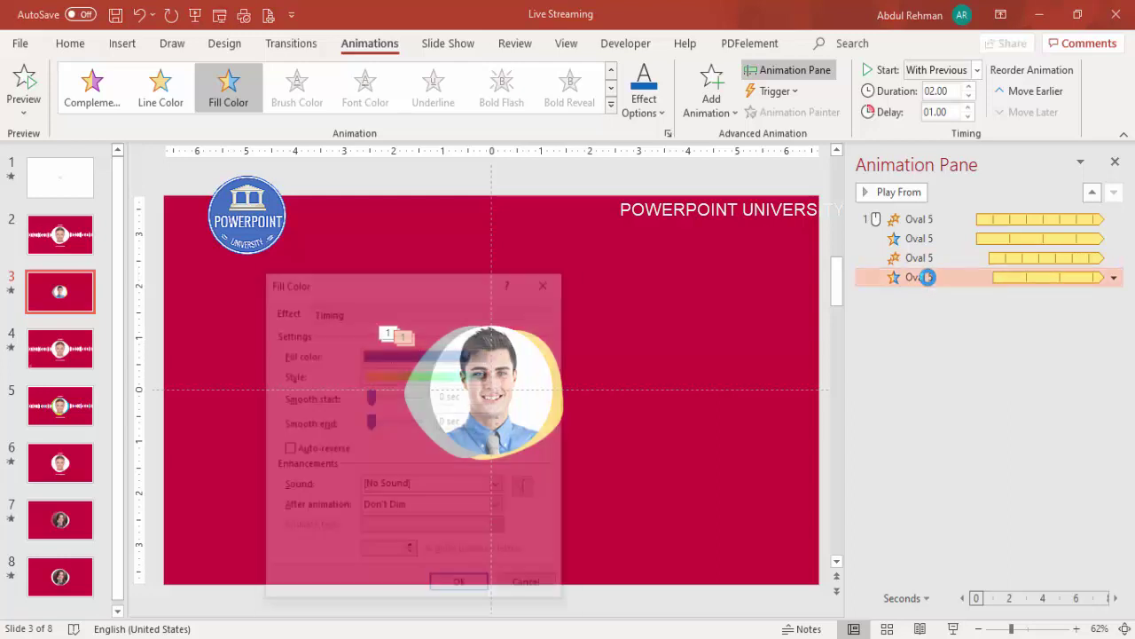
pyautogui.click(413, 356)
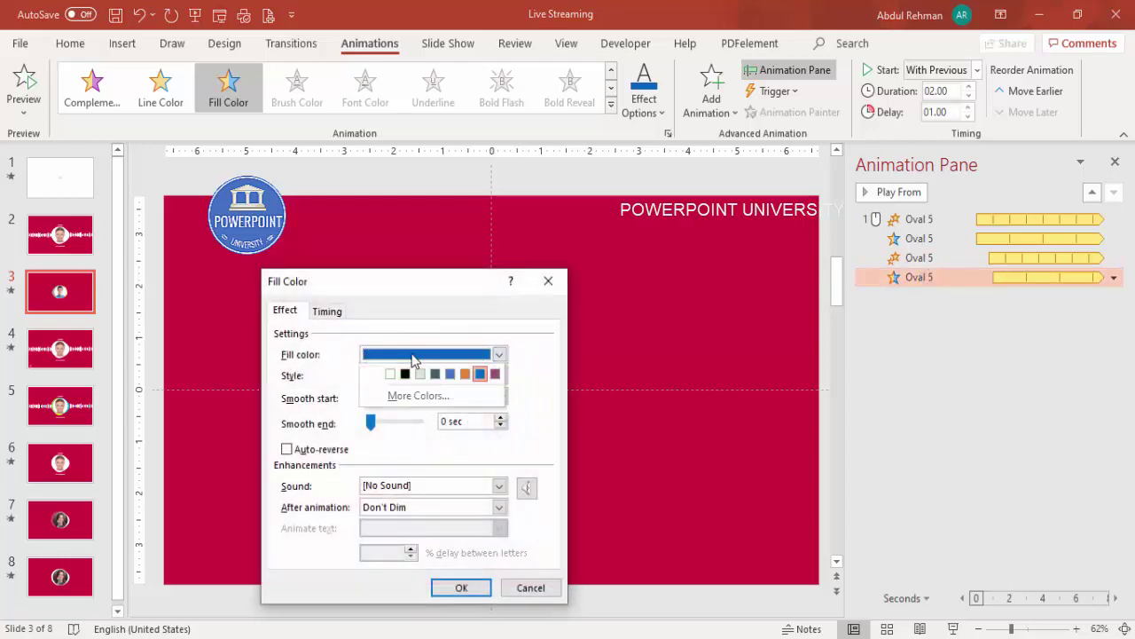
pyautogui.click(424, 396)
pyautogui.click(306, 312)
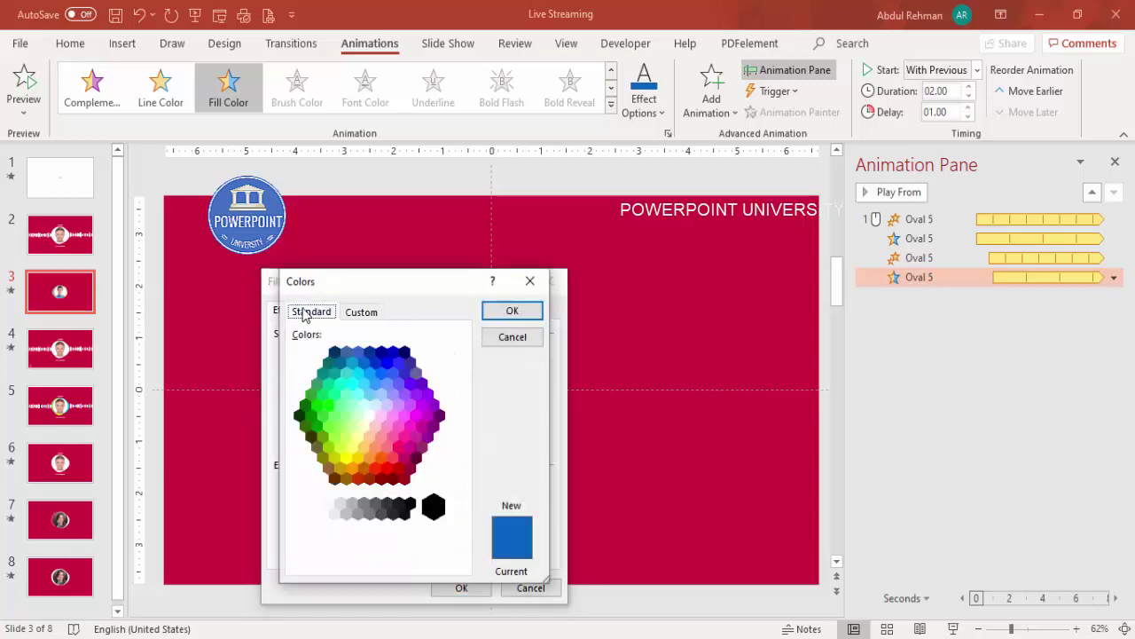
pyautogui.click(328, 415)
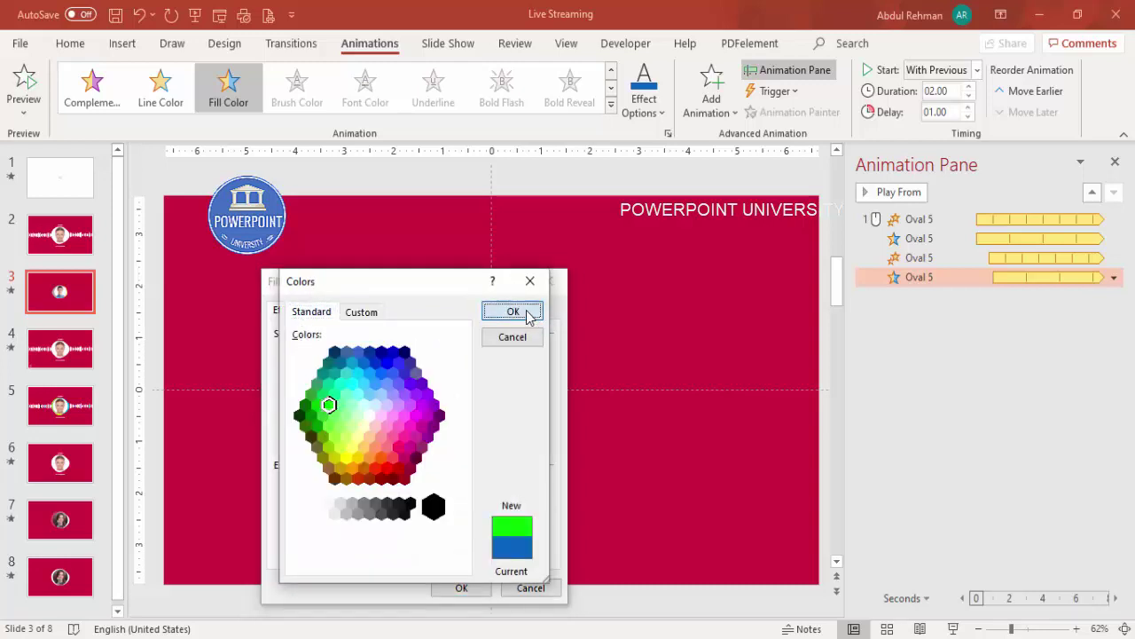
pyautogui.click(520, 312)
pyautogui.click(500, 376)
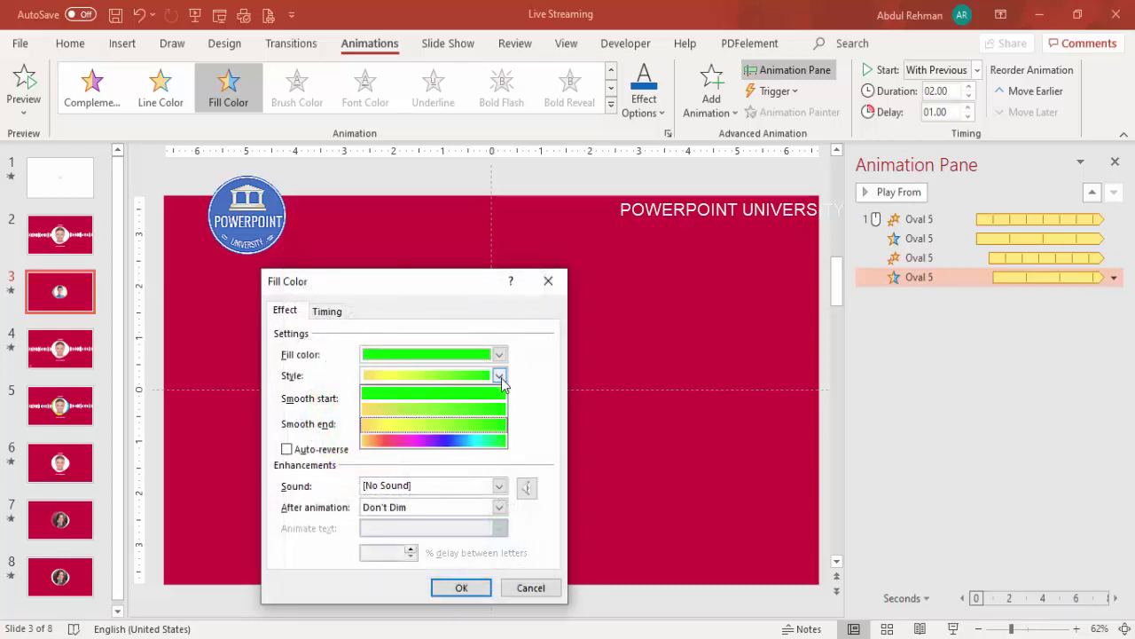
pyautogui.click(464, 441)
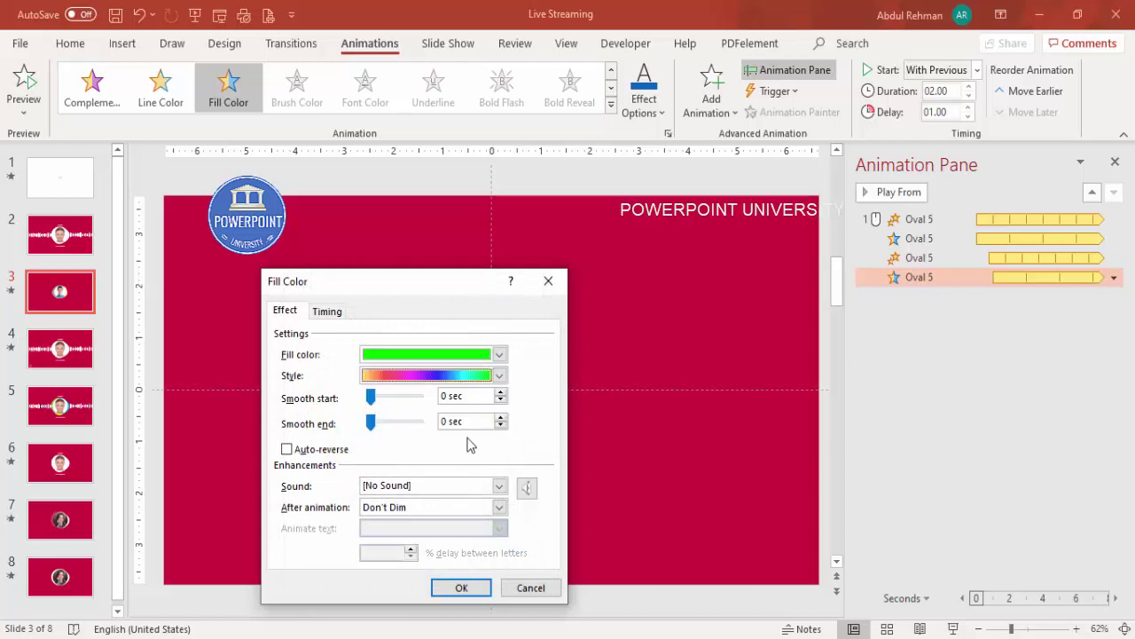
pyautogui.click(461, 588)
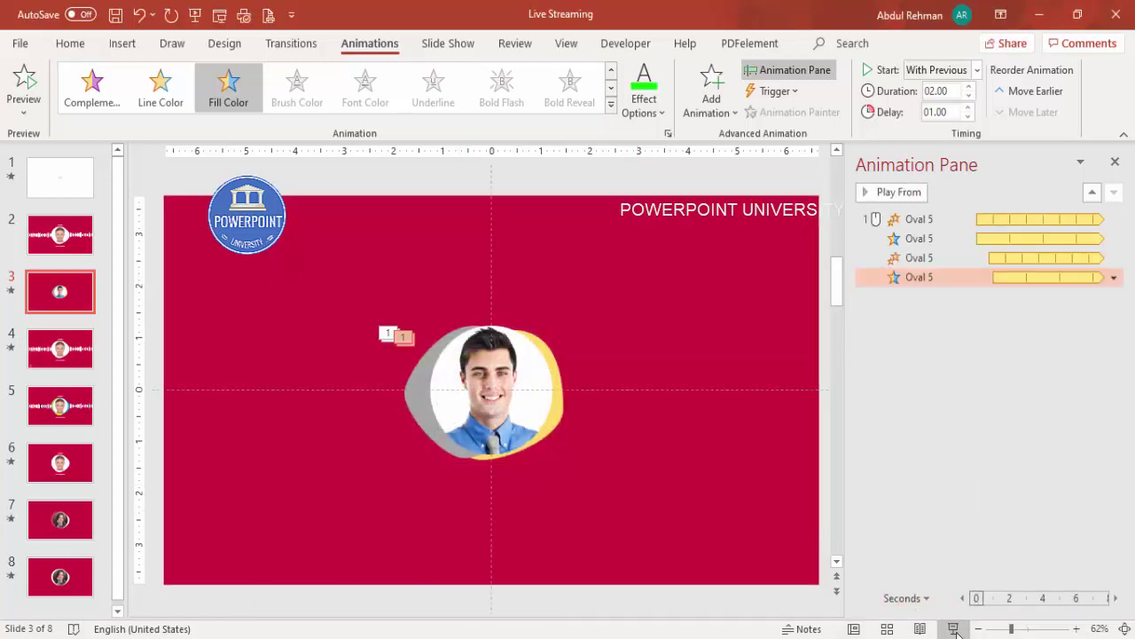
pyautogui.click(954, 628)
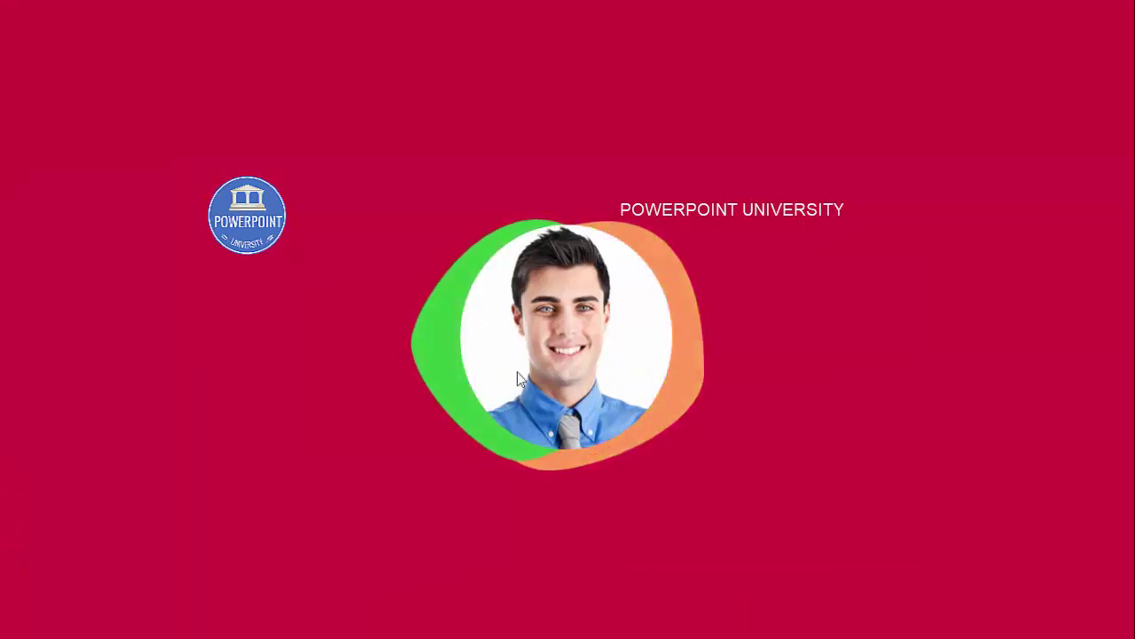
pyautogui.press('Escape')
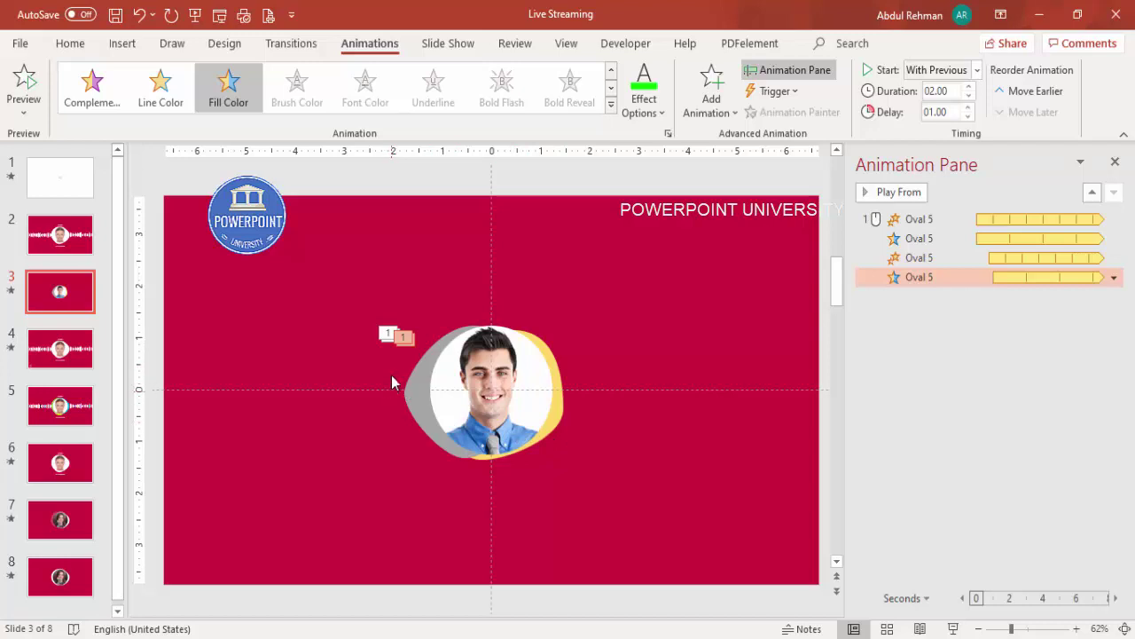
# Draw a tall rounded rectangle left of the photo and round its ends into a pill.
pyautogui.click(122, 42)
pyautogui.click(261, 114)
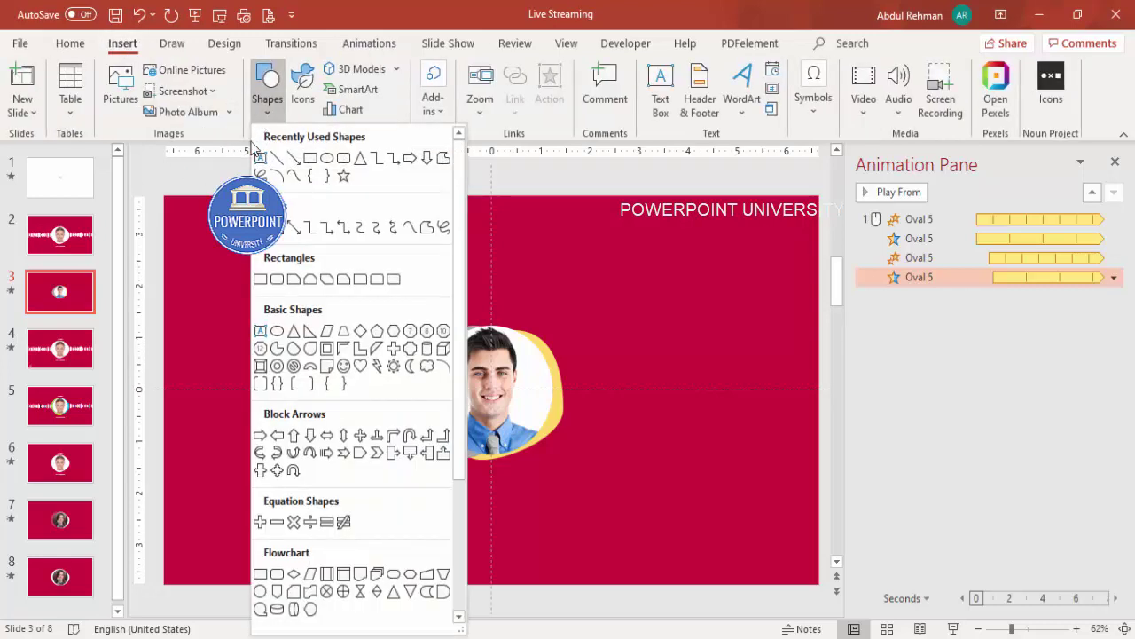
pyautogui.click(277, 280)
pyautogui.moveTo(245, 314); pyautogui.dragTo(318, 486)
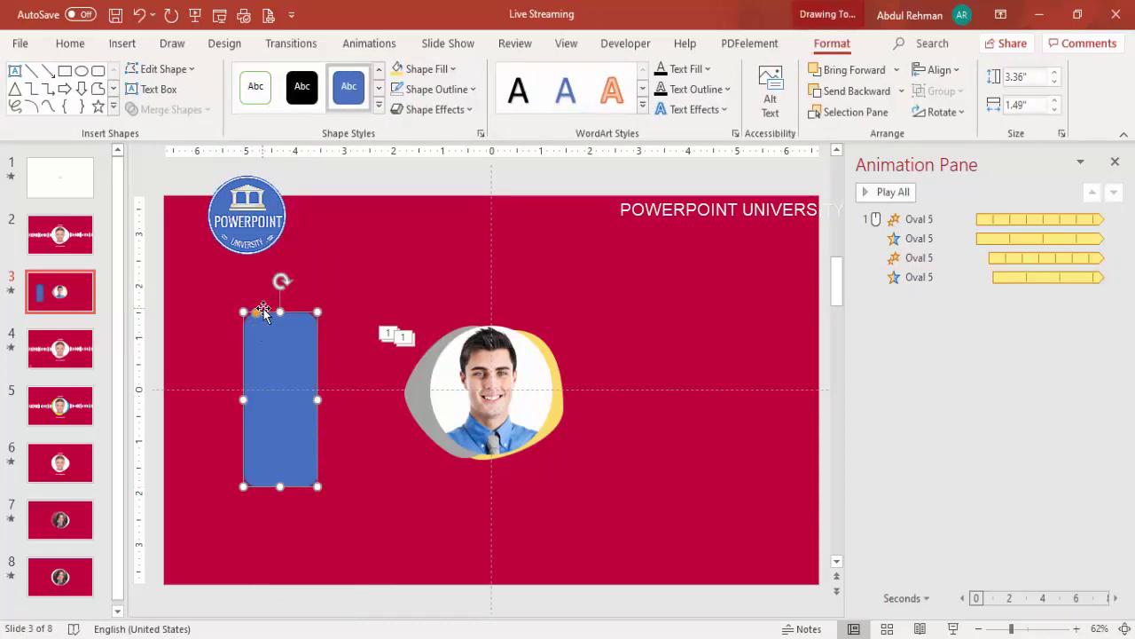
pyautogui.moveTo(255, 316); pyautogui.dragTo(298, 318)
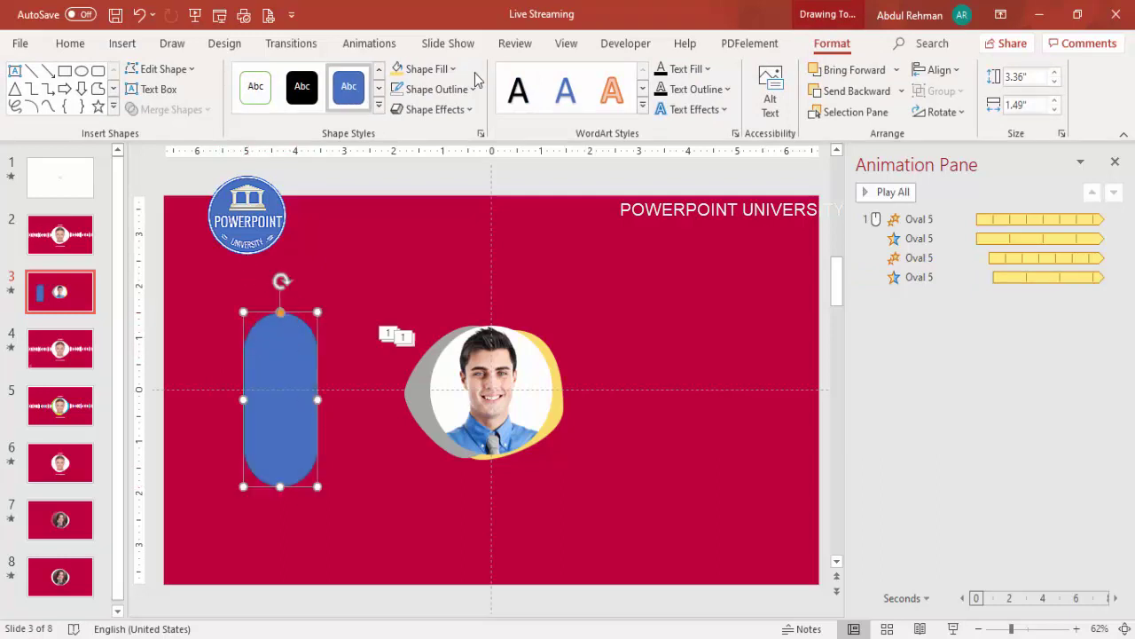
# Make the pill white with no outline and narrow it to a 1.46" × 0.15" bar.
pyautogui.click(444, 89)
pyautogui.click(425, 331)
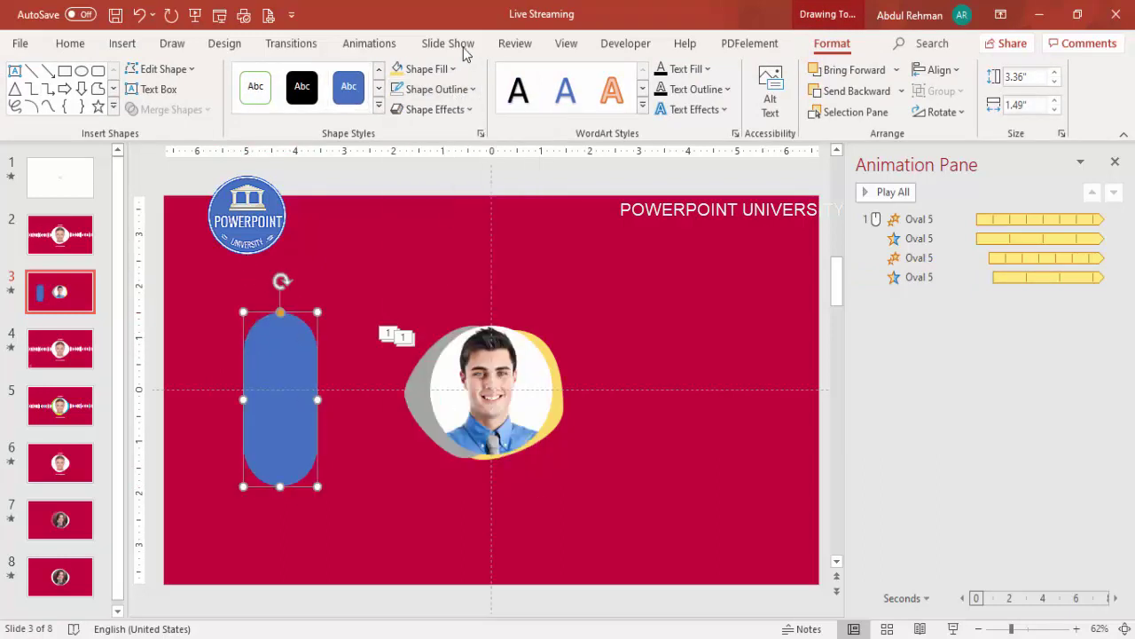
pyautogui.click(421, 69)
pyautogui.click(400, 114)
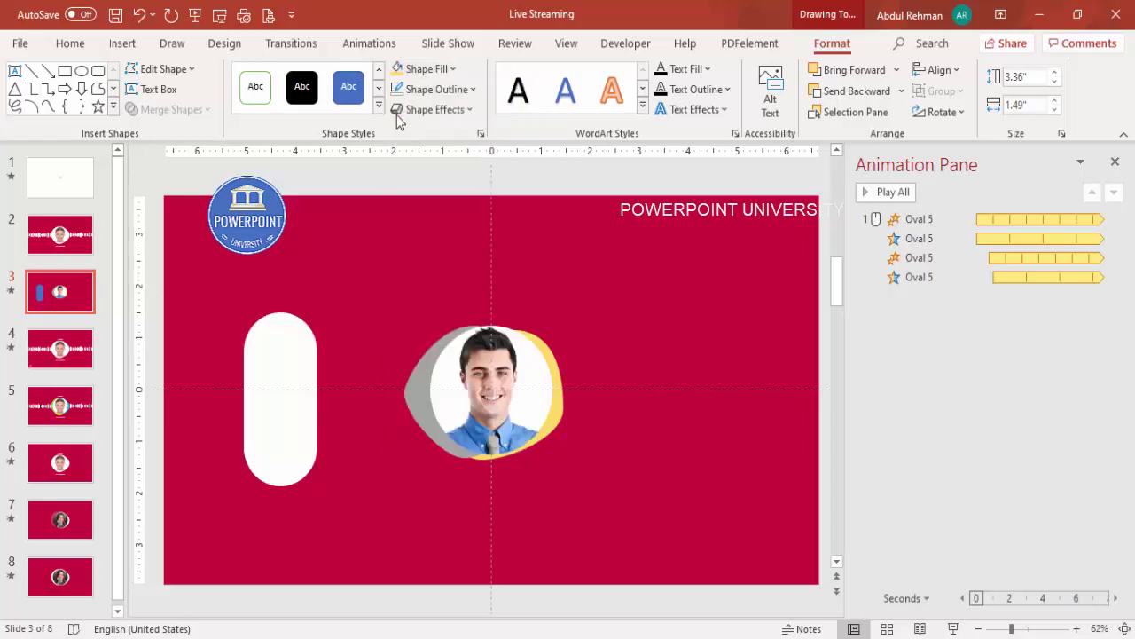
pyautogui.moveTo(242, 312); pyautogui.dragTo(173, 380)
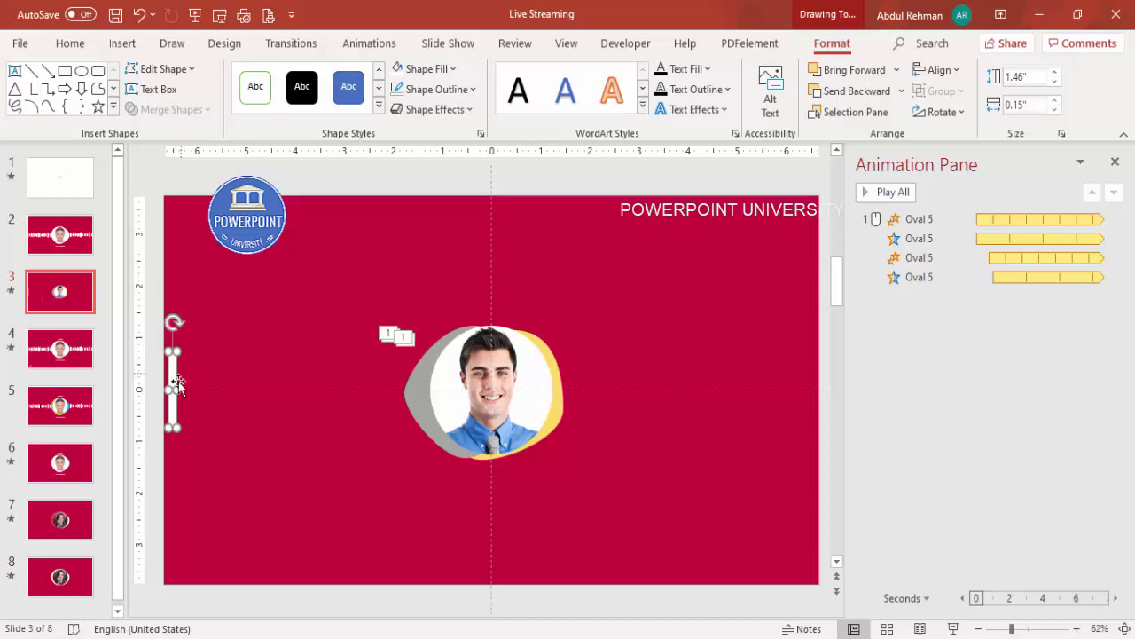
# Undo the stray move, copy the bar beside itself, and repeat with Ctrl+D until the row reaches the photo.
pyautogui.hotkey('ctrl', 'z')
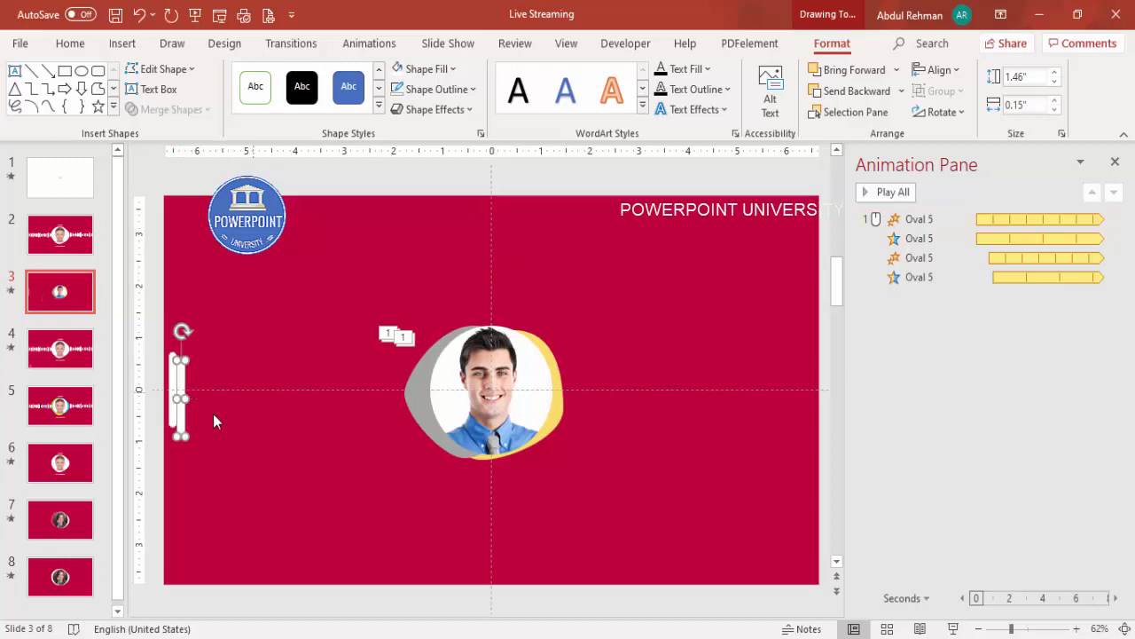
pyautogui.moveTo(183, 388); pyautogui.dragTo(188, 377)
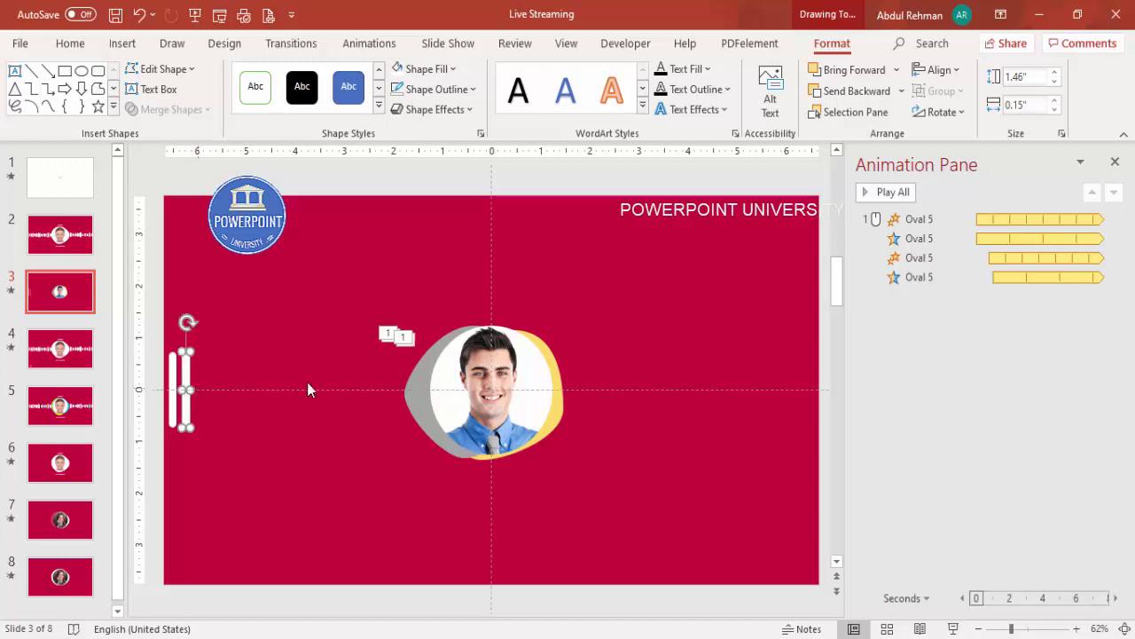
pyautogui.hotkey('ctrl', 'd')
pyautogui.hotkey('ctrl', 'd')
pyautogui.hotkey('ctrl', 'd')
pyautogui.hotkey('ctrl', 'd')
pyautogui.hotkey('ctrl', 'd')
pyautogui.hotkey('ctrl', 'd')
pyautogui.hotkey('ctrl', 'd')
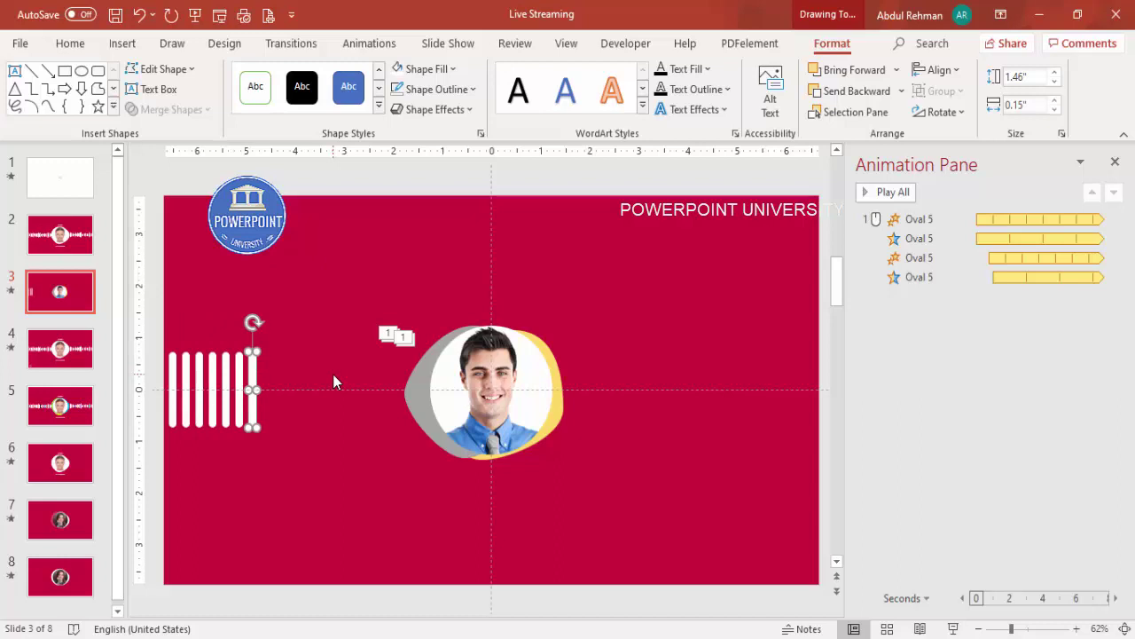
pyautogui.hotkey('ctrl', 'd')
pyautogui.hotkey('ctrl', 'd')
pyautogui.hotkey('ctrl', 'd')
pyautogui.hotkey('ctrl', 'd')
pyautogui.hotkey('ctrl', 'd')
pyautogui.hotkey('ctrl', 'd')
pyautogui.hotkey('ctrl', 'd')
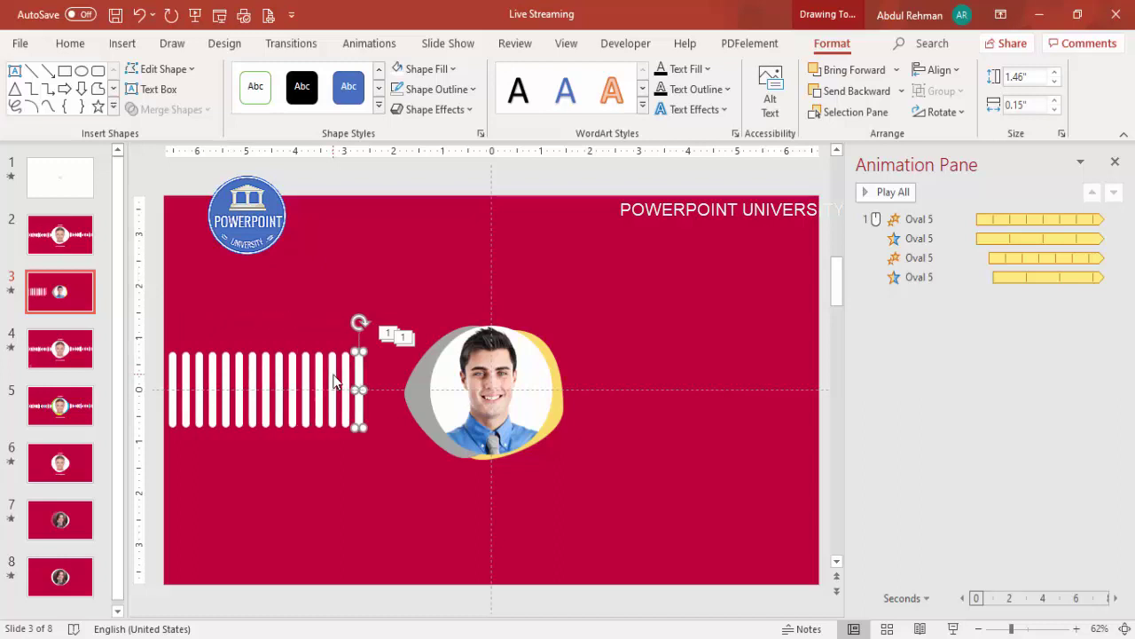
pyautogui.hotkey('ctrl', 'd')
pyautogui.hotkey('ctrl', 'd')
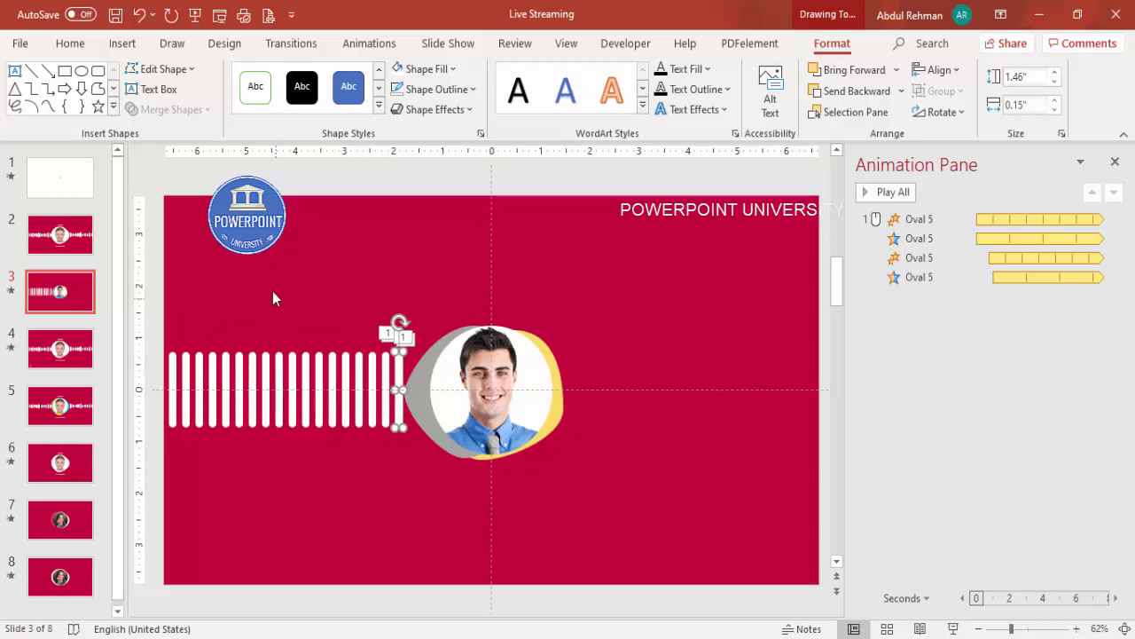
pyautogui.click(273, 291)
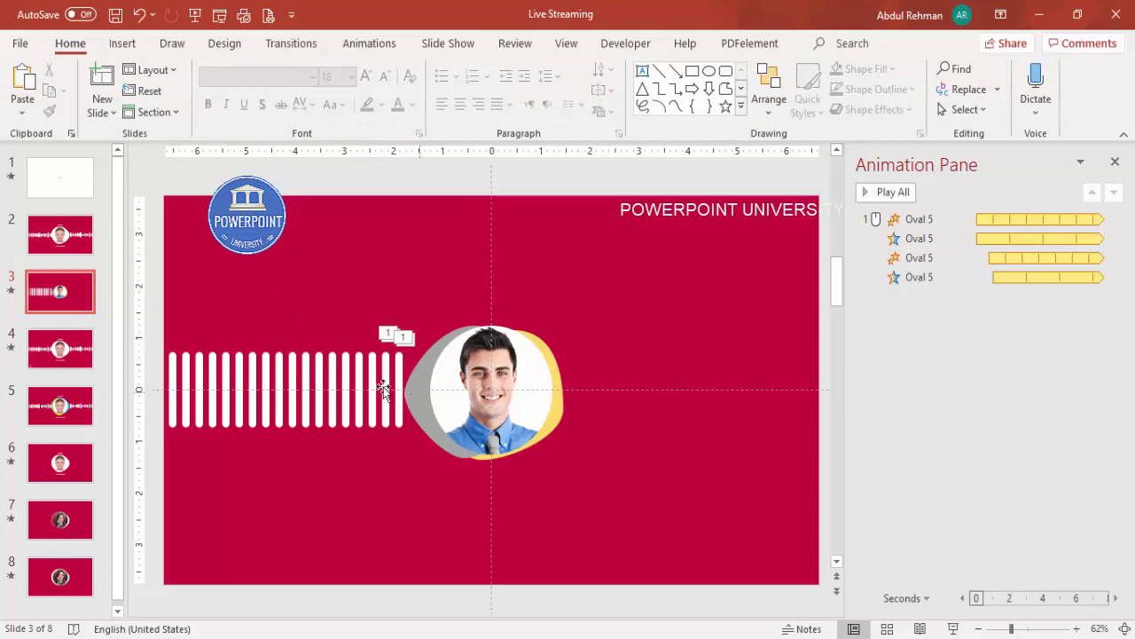
# Set the first three bars' heights to 0.8", 1.1" and 0.6".
pyautogui.click(183, 370)
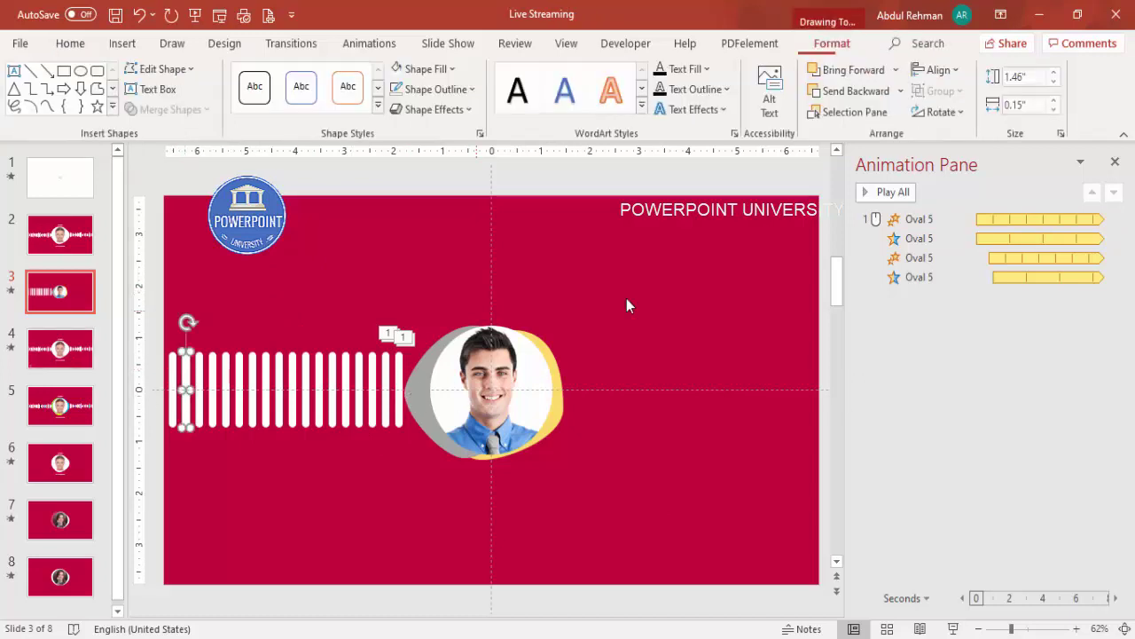
pyautogui.click(1055, 82)
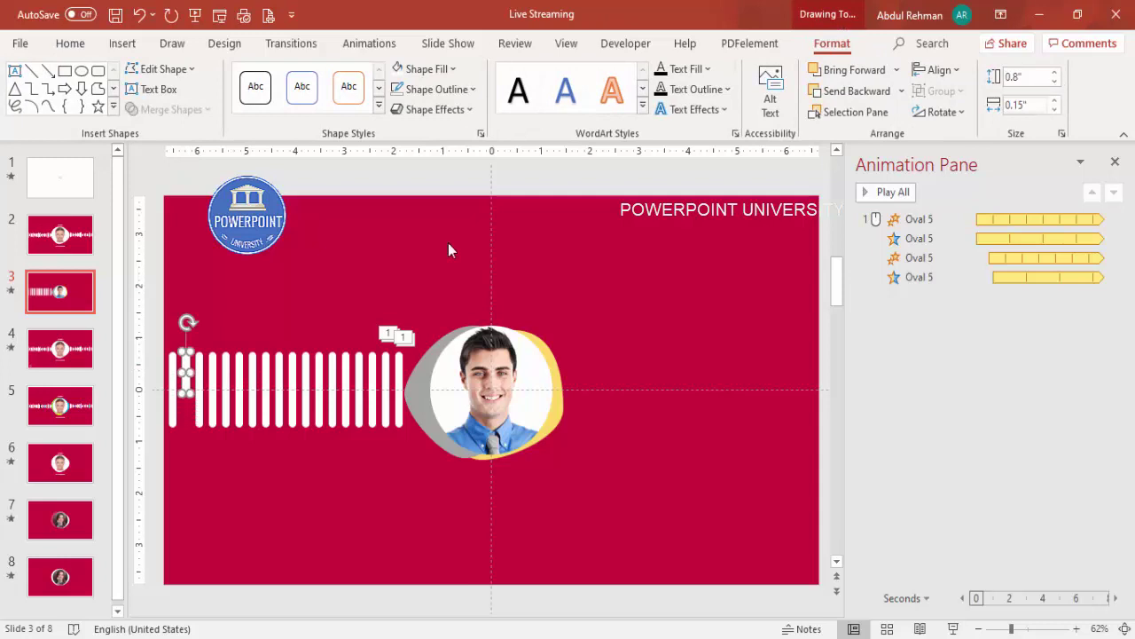
pyautogui.click(200, 401)
pyautogui.click(1055, 82)
pyautogui.click(1055, 83)
pyautogui.click(1055, 82)
pyautogui.click(1055, 83)
pyautogui.click(213, 404)
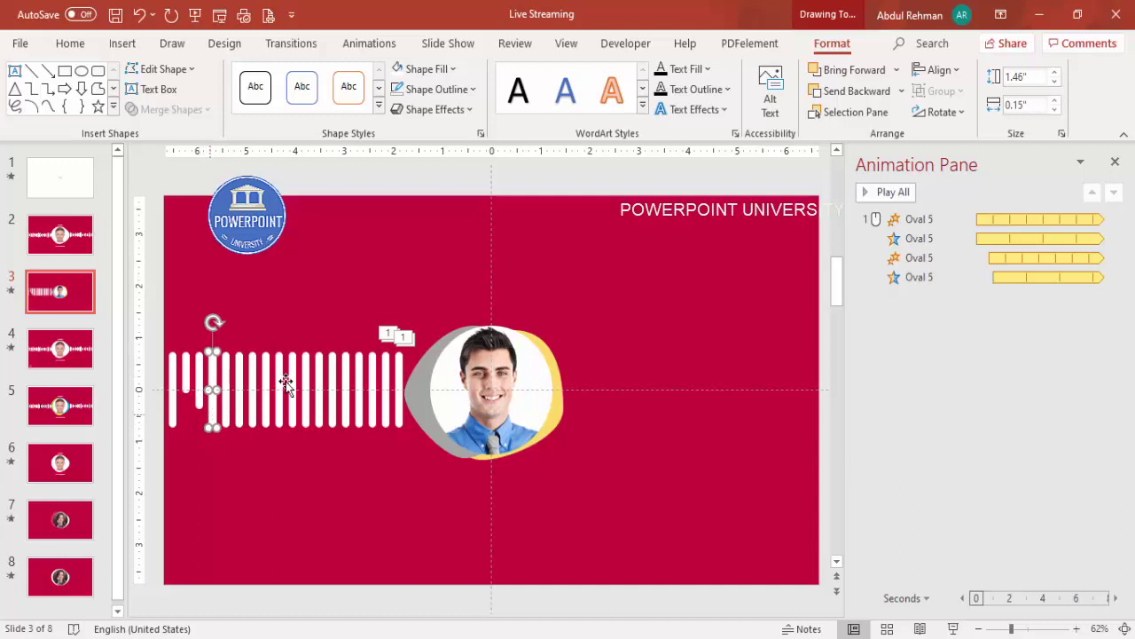
pyautogui.click(1054, 82)
pyautogui.click(1055, 82)
pyautogui.click(1054, 83)
pyautogui.click(1054, 83)
# Set bars four to seven to heights of 1.7", 1.2", 1.1" and 0.5".
pyautogui.click(233, 404)
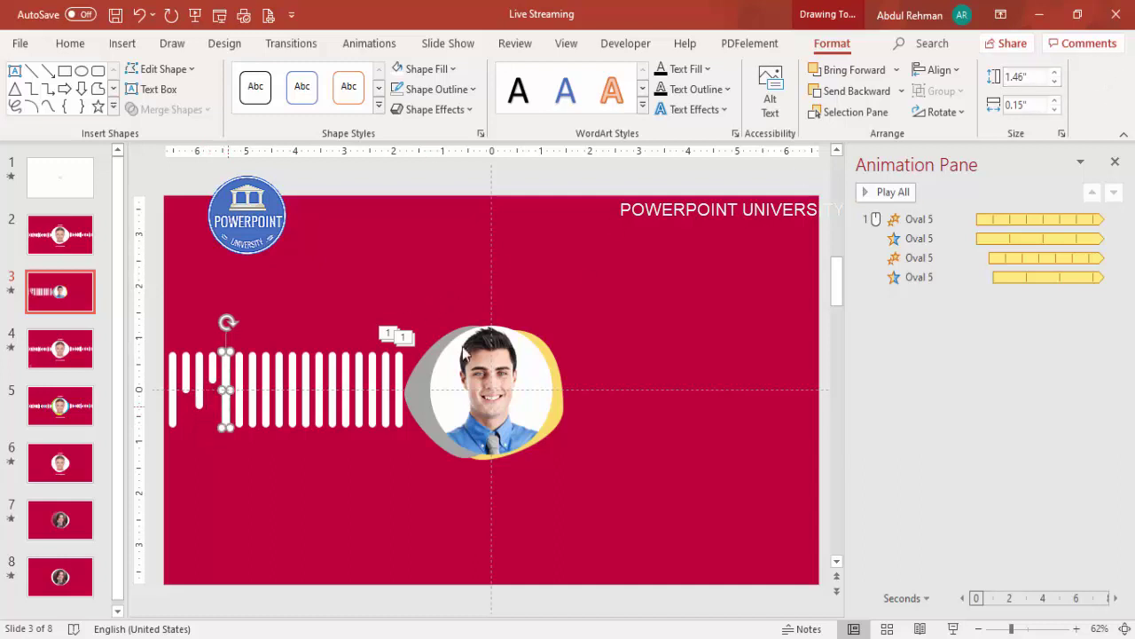
pyautogui.click(1054, 73)
pyautogui.click(1053, 74)
pyautogui.click(1053, 74)
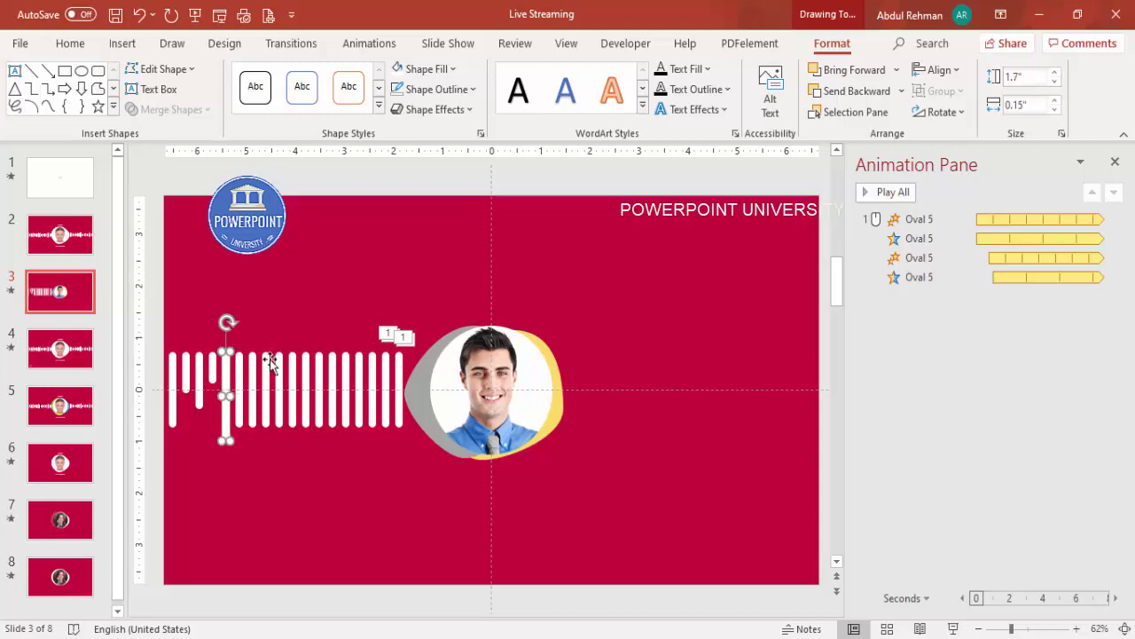
pyautogui.click(238, 404)
pyautogui.click(1053, 83)
pyautogui.click(1053, 83)
pyautogui.click(1054, 82)
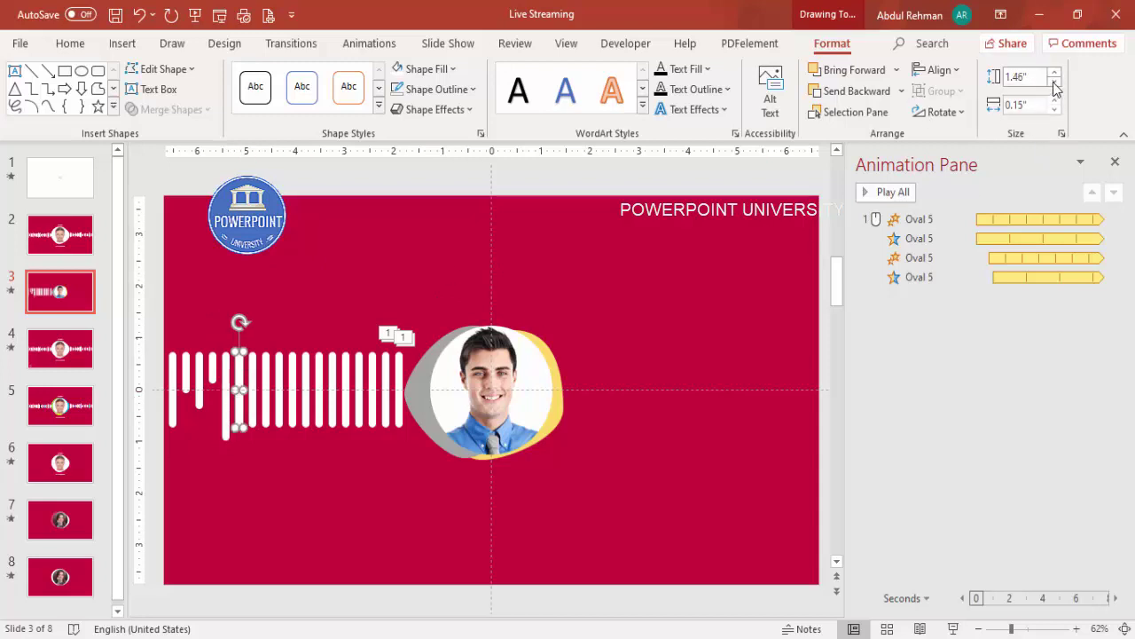
pyautogui.click(254, 408)
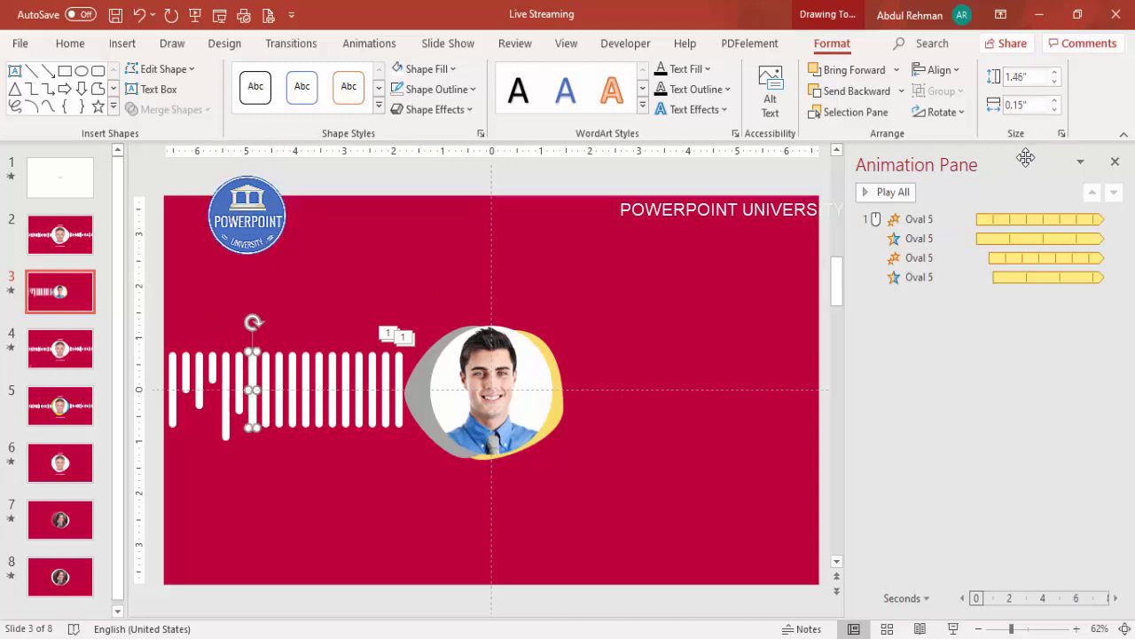
pyautogui.click(1054, 83)
pyautogui.click(1053, 83)
pyautogui.click(1053, 82)
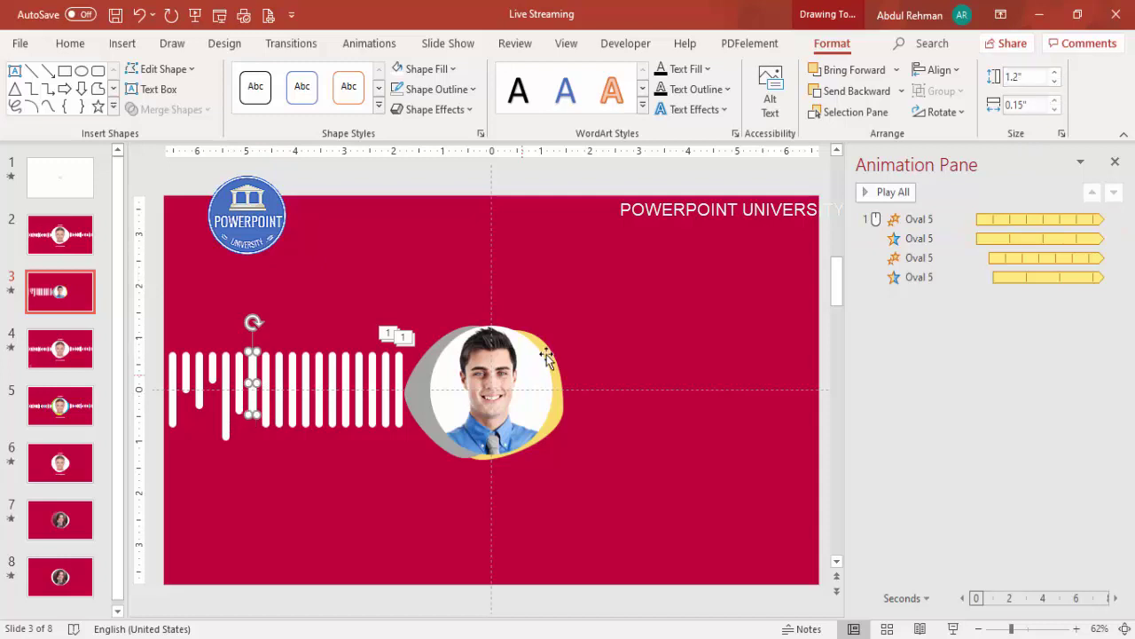
pyautogui.click(1054, 82)
pyautogui.click(264, 420)
pyautogui.click(1054, 82)
pyautogui.click(1054, 83)
pyautogui.click(1054, 83)
pyautogui.hotkey('shift', 'Down')
pyautogui.hotkey('shift', 'Down')
pyautogui.hotkey('shift', 'Down')
pyautogui.hotkey('shift', 'Down')
pyautogui.hotkey('shift', 'Down')
pyautogui.hotkey('shift', 'Down')
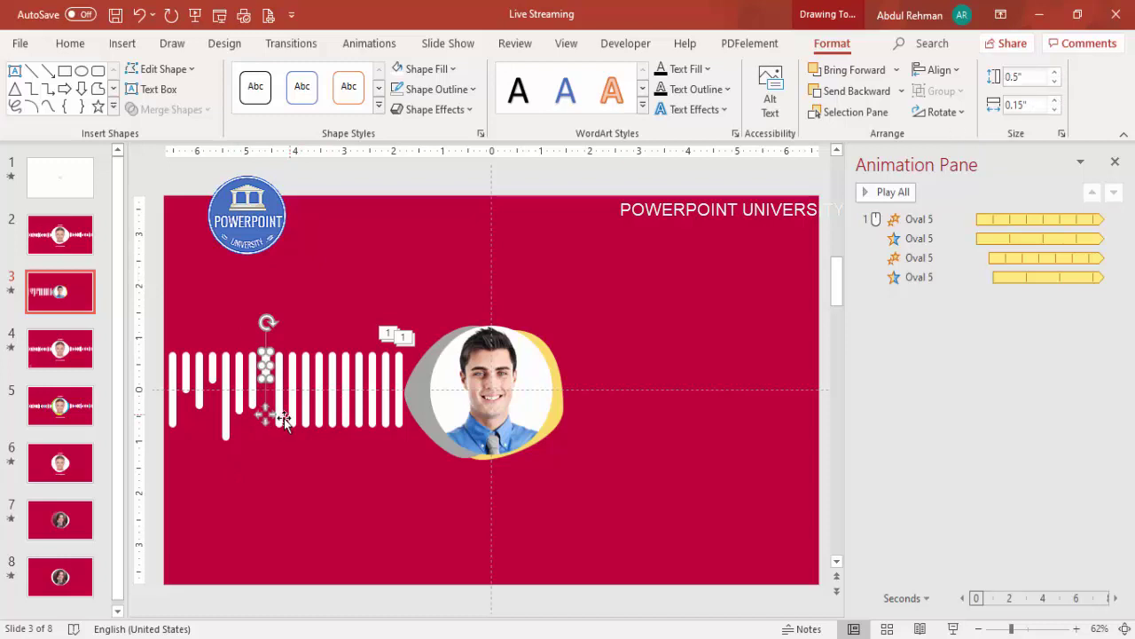
# Set the next four bars to 1.1", 0.8", 0.6" and 1.6" tall.
pyautogui.click(279, 411)
pyautogui.click(1054, 83)
pyautogui.click(1054, 82)
pyautogui.click(1055, 83)
pyautogui.click(294, 412)
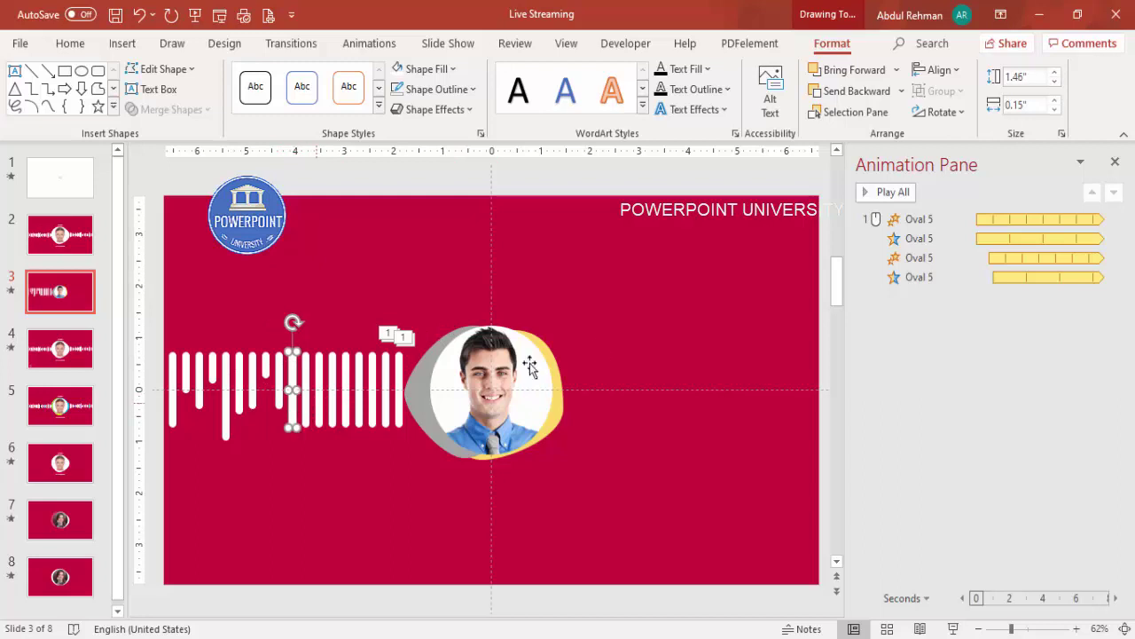
pyautogui.hotkey('shift', 'Down')
pyautogui.hotkey('shift', 'Down')
pyautogui.hotkey('shift', 'Down')
pyautogui.hotkey('shift', 'Down')
pyautogui.hotkey('shift', 'Down')
pyautogui.hotkey('shift', 'Down')
pyautogui.hotkey('shift', 'Down')
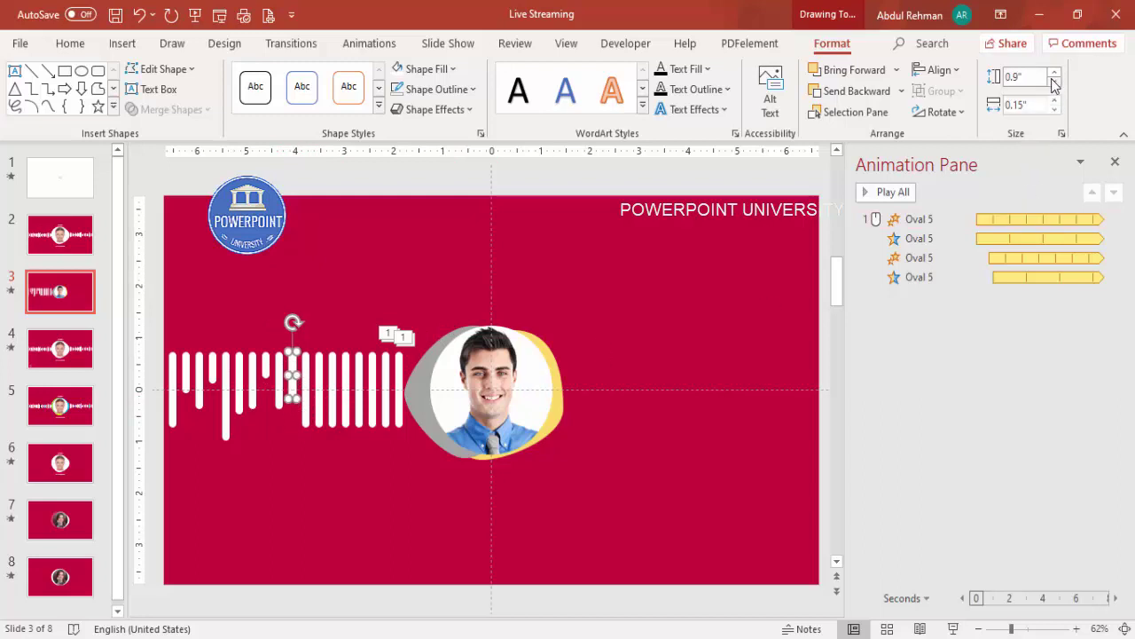
pyautogui.click(306, 416)
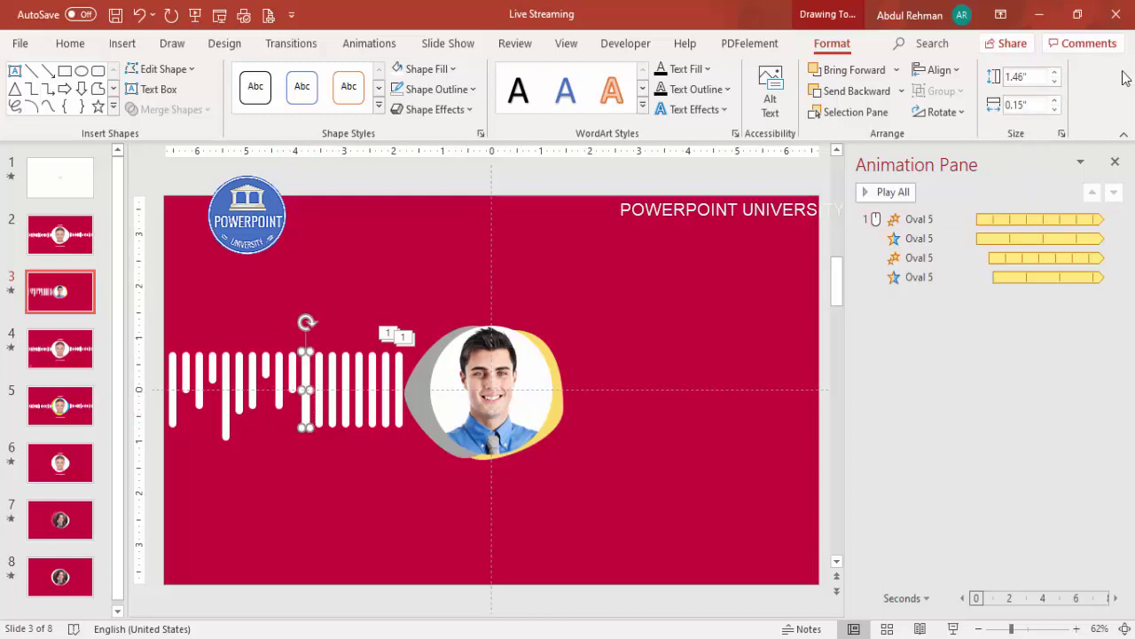
pyautogui.click(1054, 85)
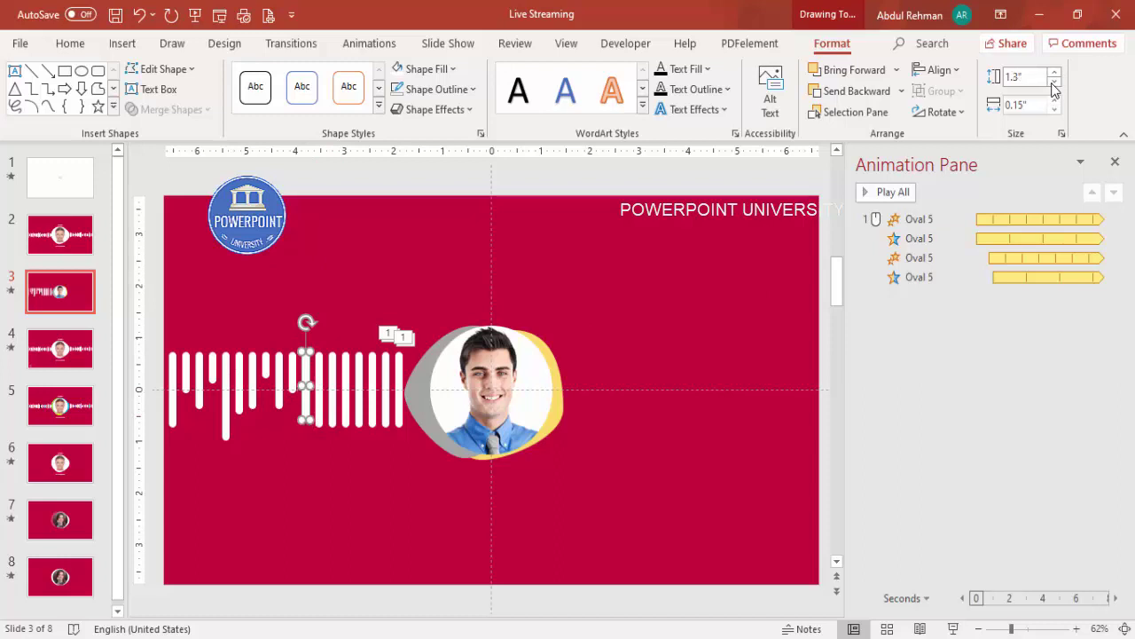
pyautogui.click(319, 404)
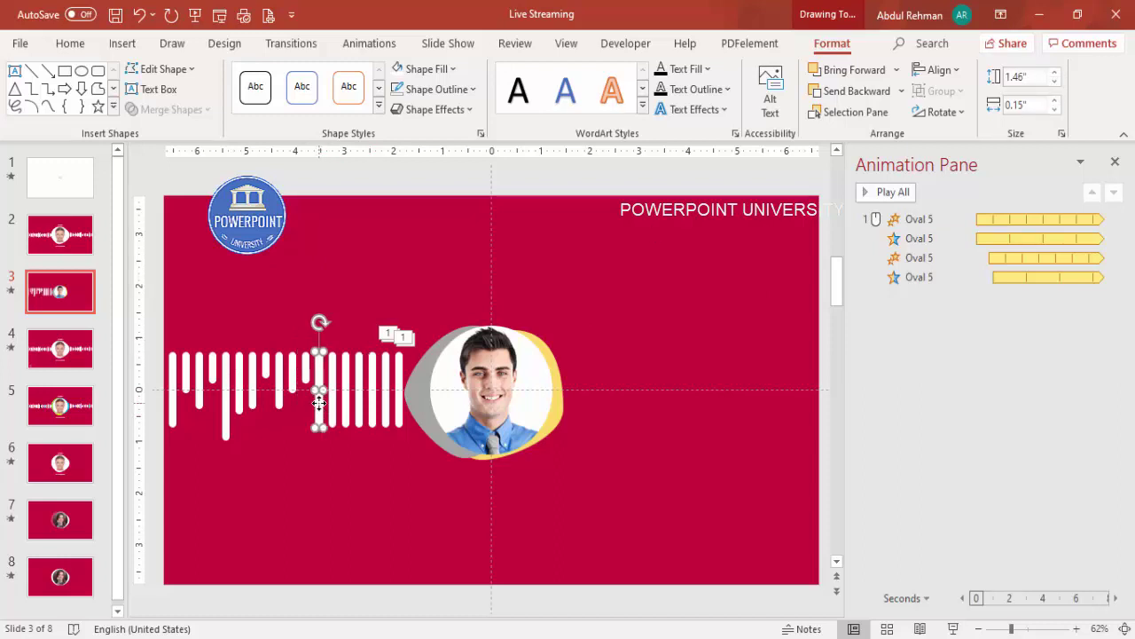
pyautogui.click(1054, 75)
pyautogui.click(1054, 74)
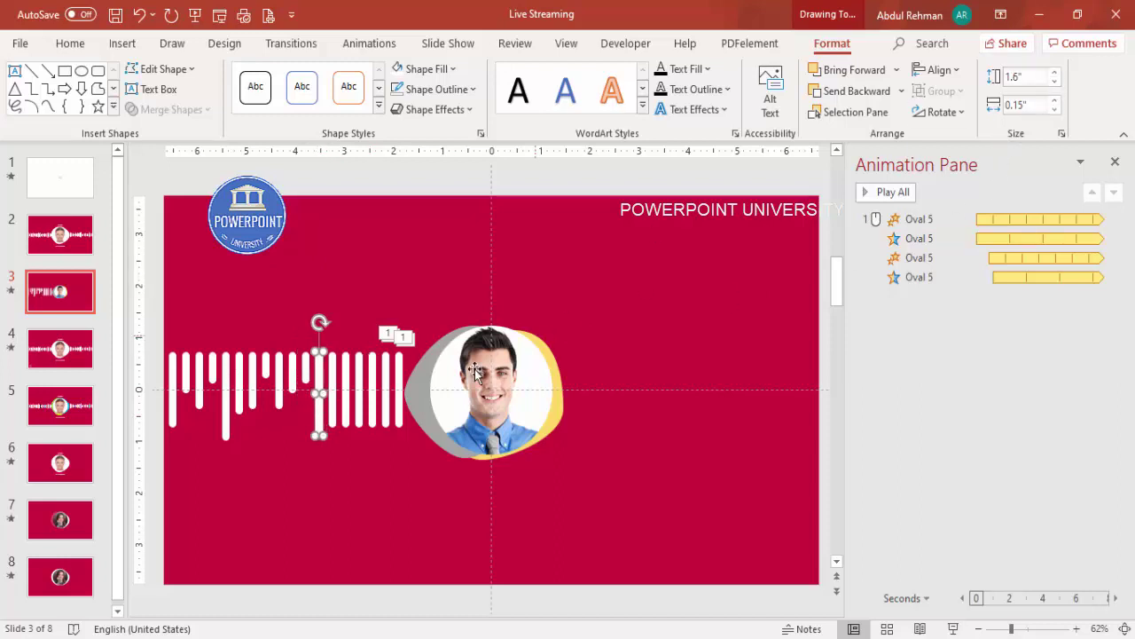
# Set the following four bars to 1.3", 1.4", 1.2" and 0.9" tall.
pyautogui.click(334, 415)
pyautogui.click(1055, 81)
pyautogui.click(1055, 81)
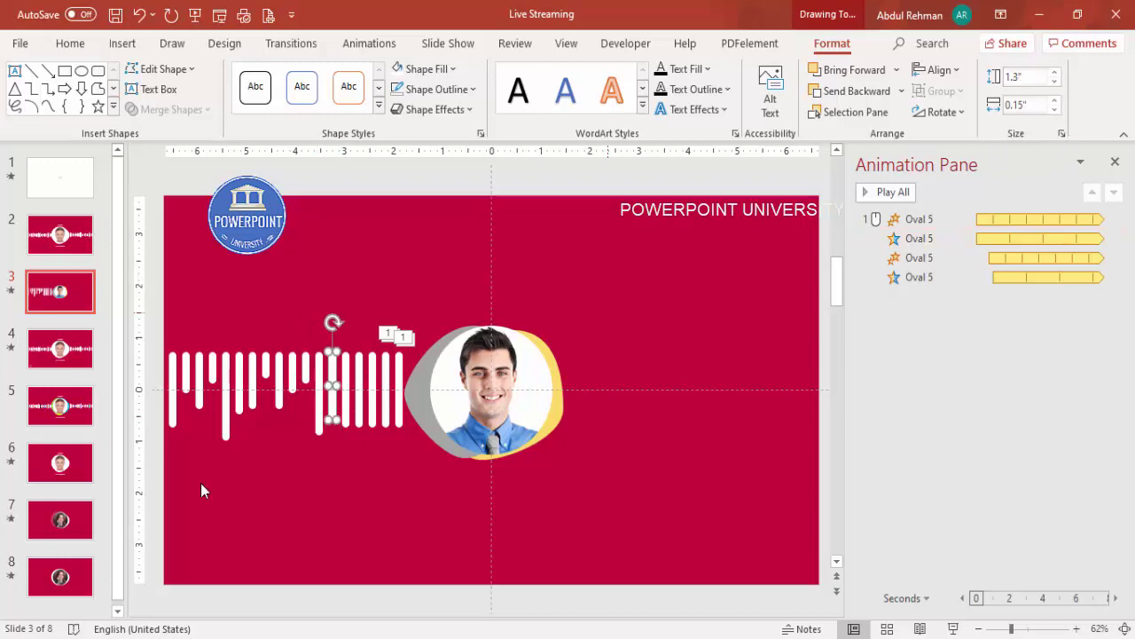
pyautogui.click(346, 412)
pyautogui.click(1055, 82)
pyautogui.click(360, 417)
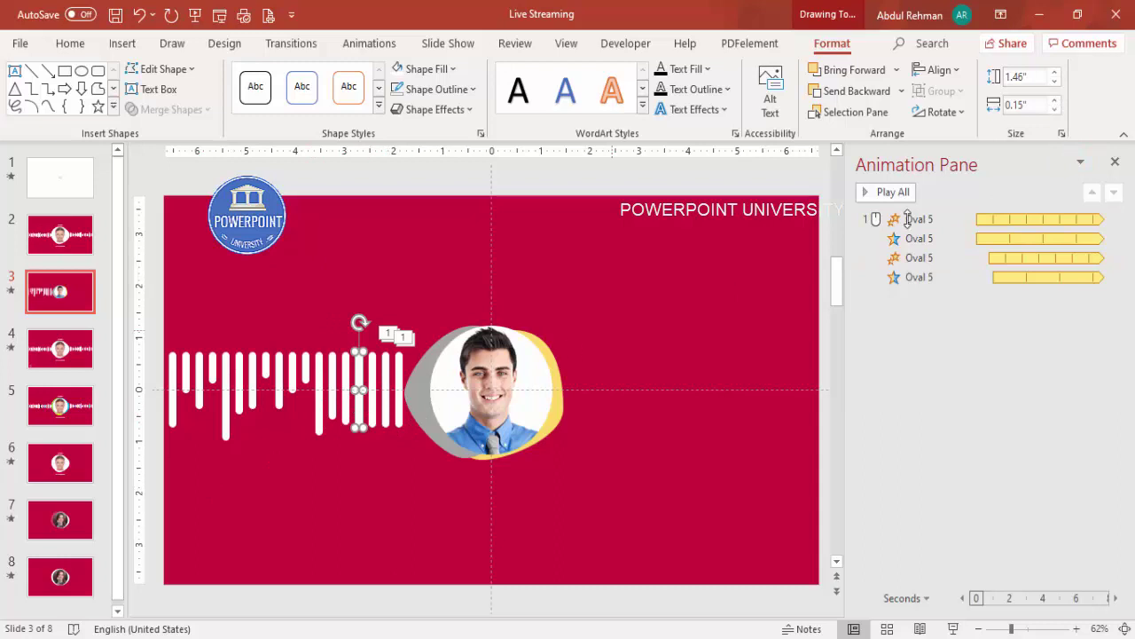
pyautogui.click(1055, 82)
pyautogui.click(1055, 83)
pyautogui.click(1054, 83)
pyautogui.click(1054, 82)
pyautogui.click(1054, 83)
pyautogui.click(1054, 83)
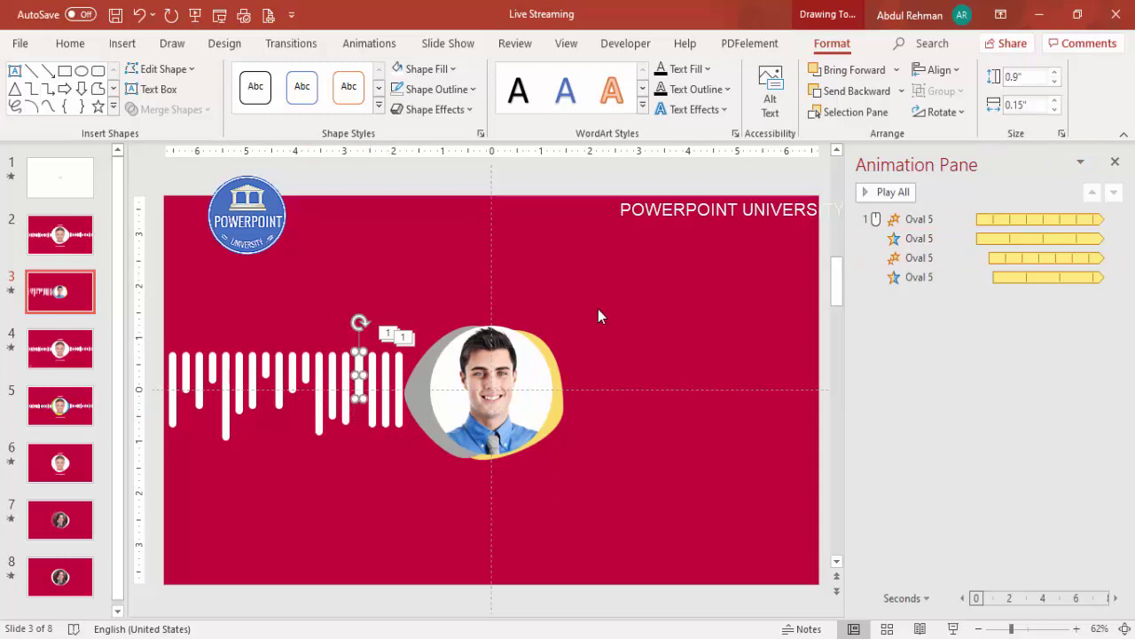
pyautogui.click(374, 380)
pyautogui.click(1054, 82)
pyautogui.click(1055, 82)
pyautogui.click(1054, 83)
pyautogui.click(1055, 83)
pyautogui.click(1054, 83)
pyautogui.click(1055, 83)
# Shorten the final two bars beside the photo to 0.2" and 0.8".
pyautogui.click(1054, 82)
pyautogui.click(1054, 82)
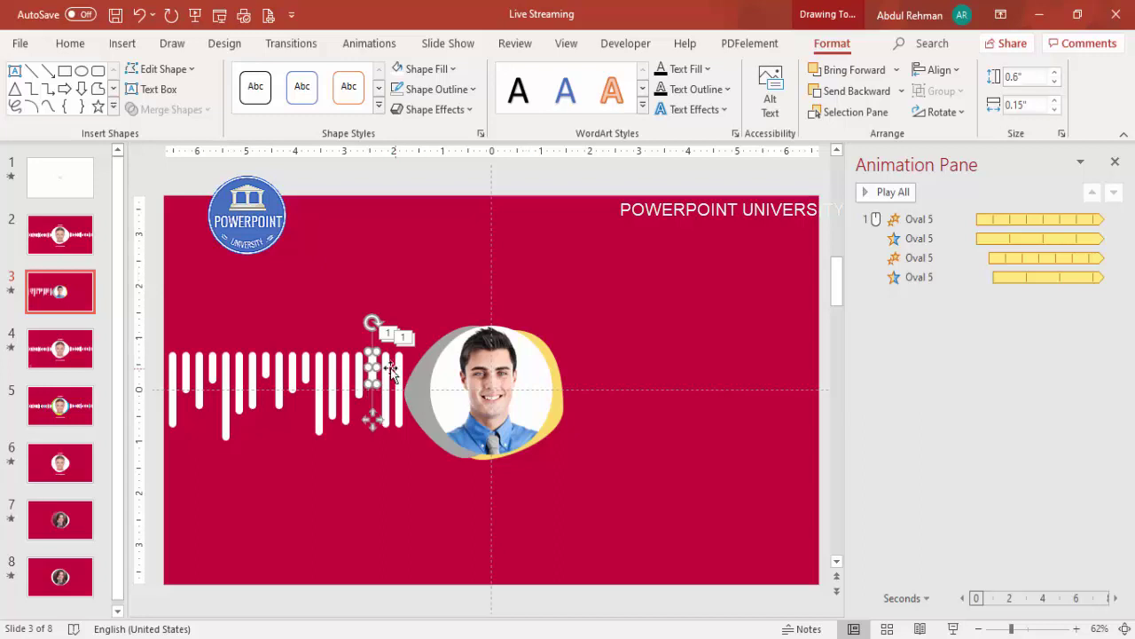
pyautogui.click(391, 372)
pyautogui.doubleClick(1055, 83)
pyautogui.click(1054, 83)
pyautogui.doubleClick(1054, 83)
pyautogui.click(1054, 82)
pyautogui.doubleClick(1054, 83)
pyautogui.click(1054, 83)
pyautogui.doubleClick(1055, 82)
pyautogui.click(1054, 83)
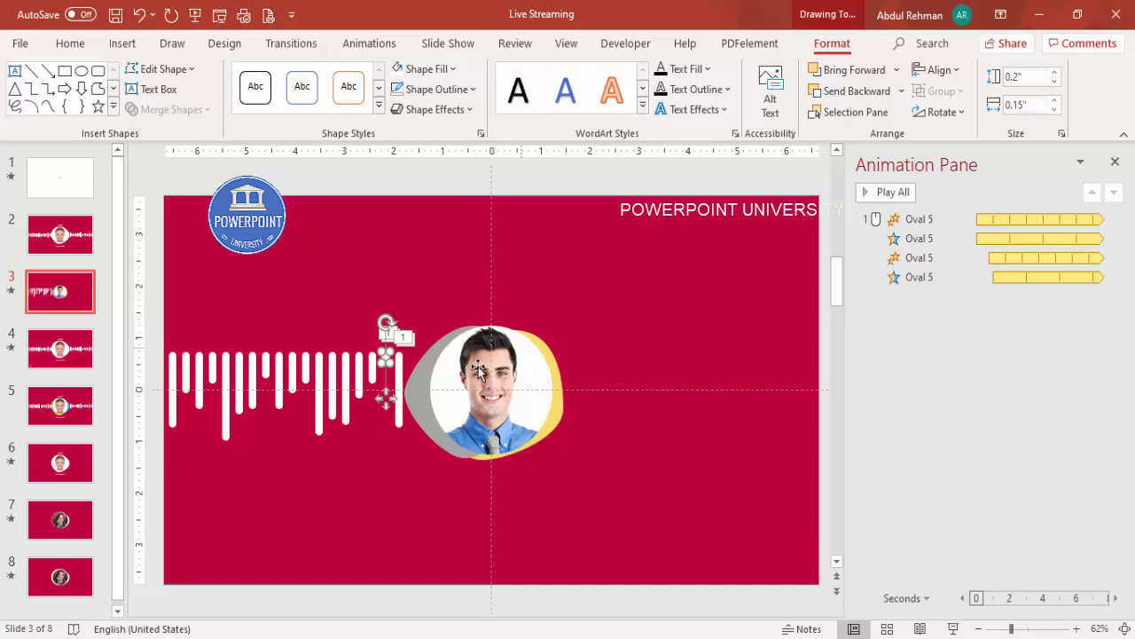
pyautogui.click(395, 417)
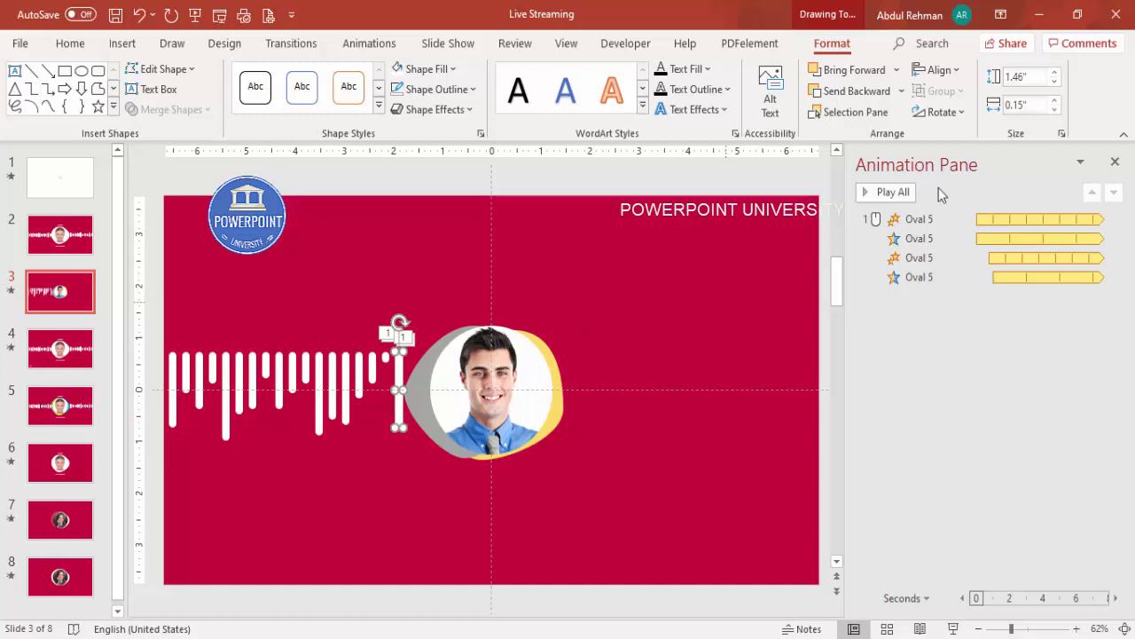
pyautogui.doubleClick(1055, 82)
pyautogui.click(1055, 82)
pyautogui.doubleClick(1054, 82)
pyautogui.click(1055, 82)
# Align all the left bars to a common middle line.
pyautogui.moveTo(442, 291); pyautogui.dragTo(154, 470)
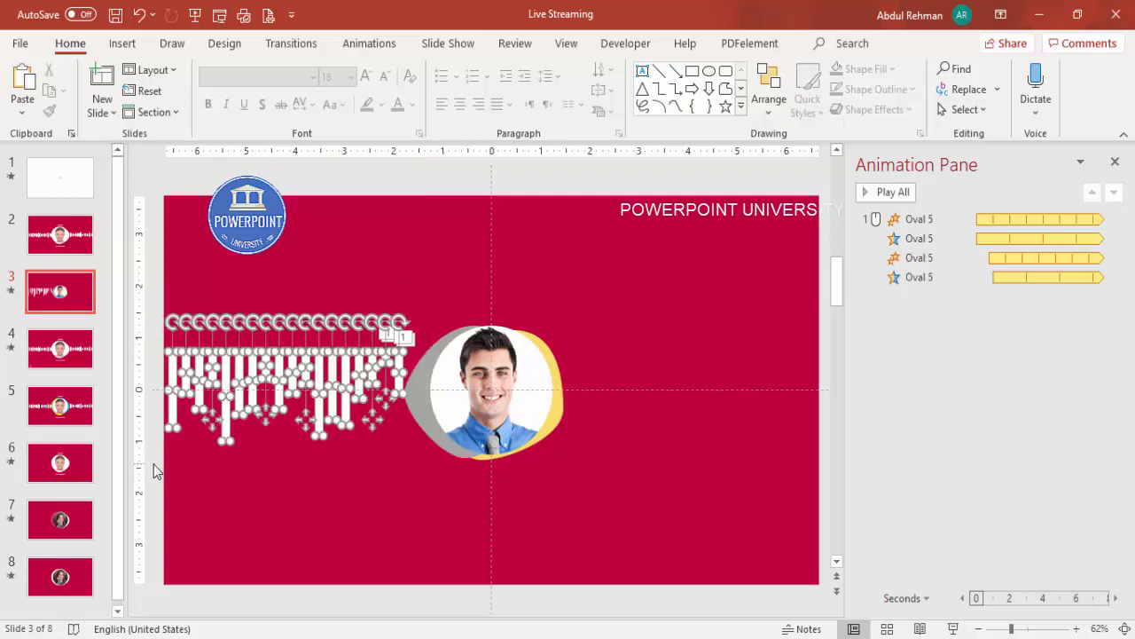
pyautogui.click(942, 71)
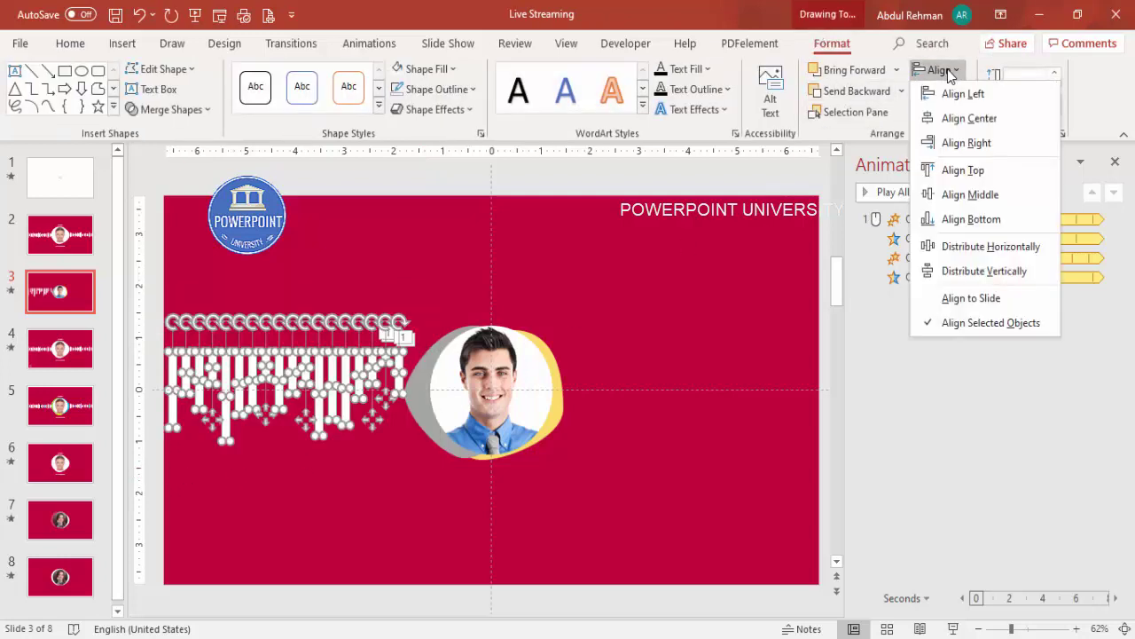
pyautogui.click(969, 196)
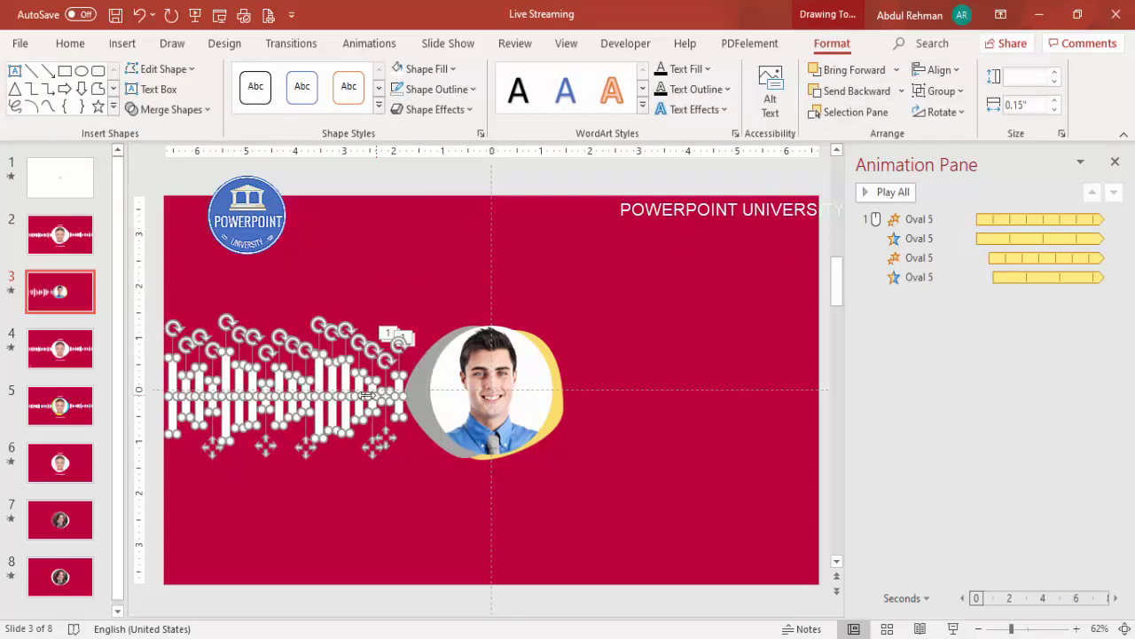
pyautogui.click(383, 357)
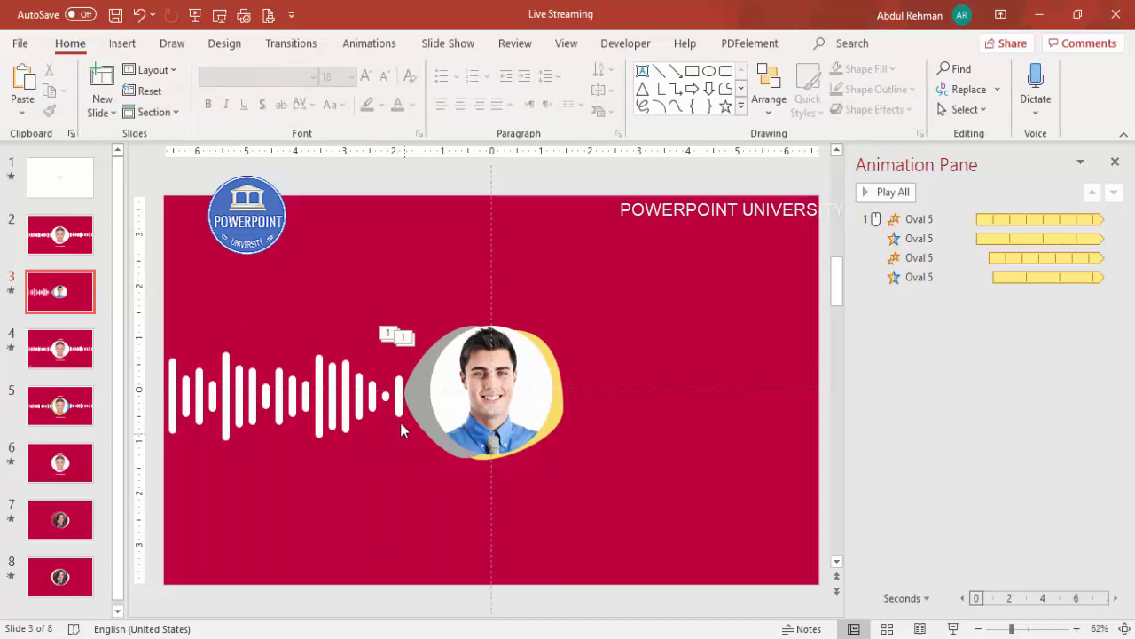
# Copy the bars right of the photo, group and flip the copy horizontally, then ungroup it.
pyautogui.moveTo(428, 293); pyautogui.dragTo(100, 476)
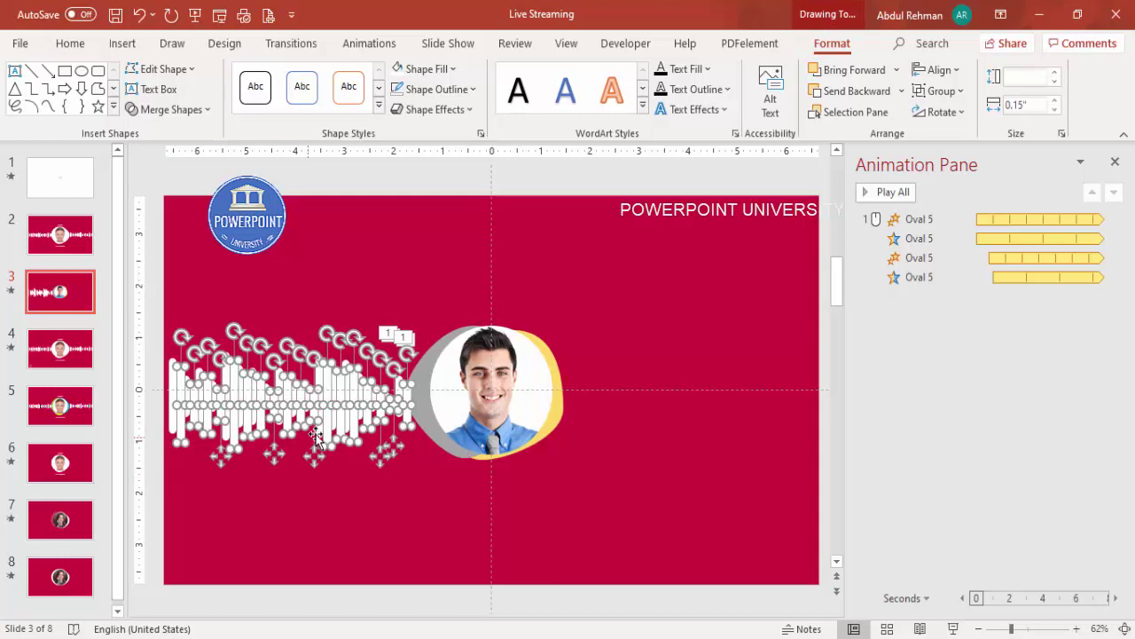
pyautogui.moveTo(327, 427); pyautogui.dragTo(722, 416)
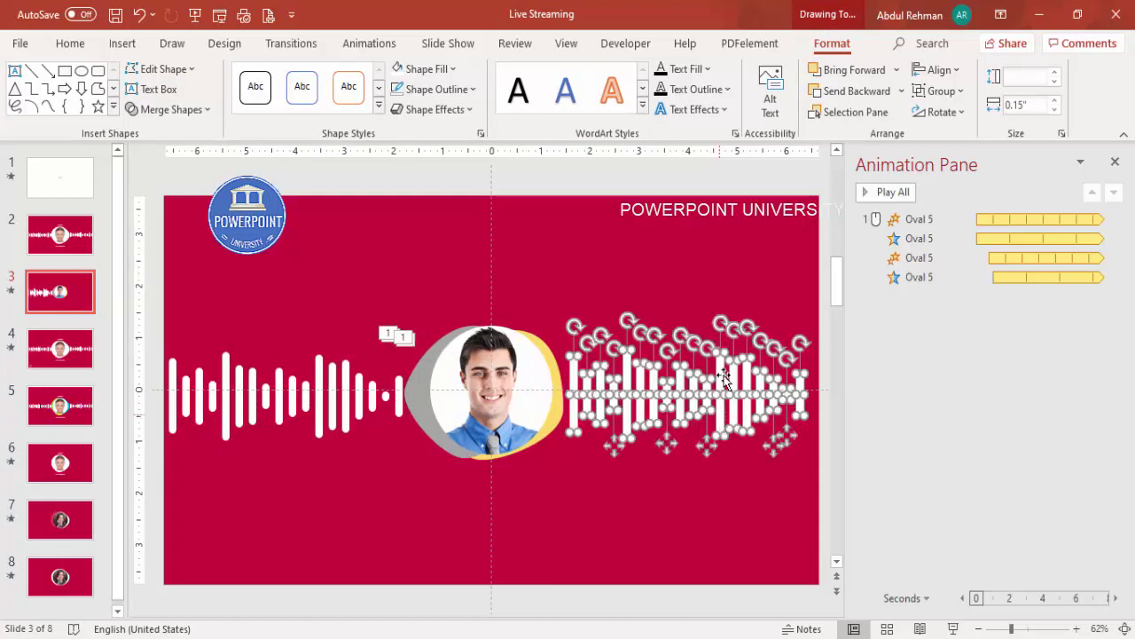
pyautogui.hotkey('ctrl', 'g')
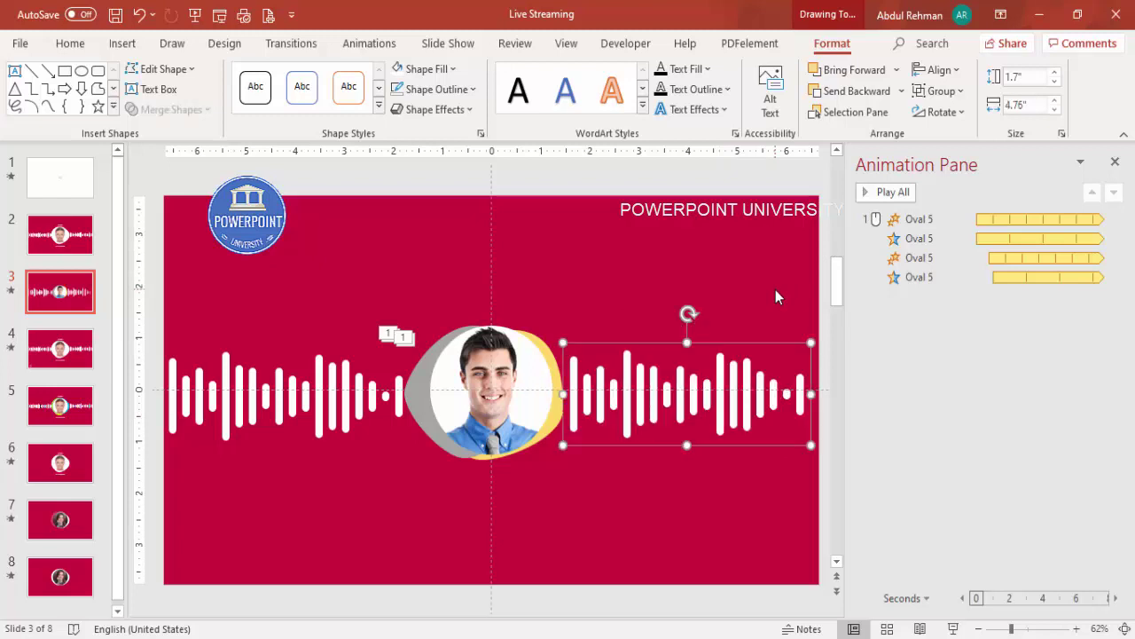
pyautogui.click(938, 112)
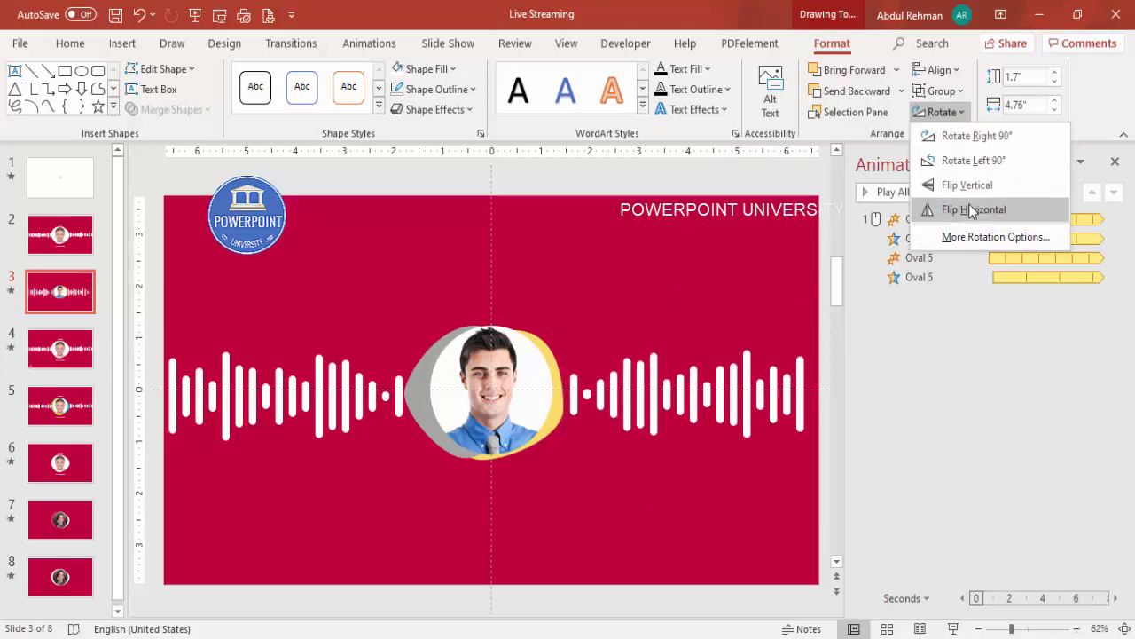
pyautogui.click(975, 210)
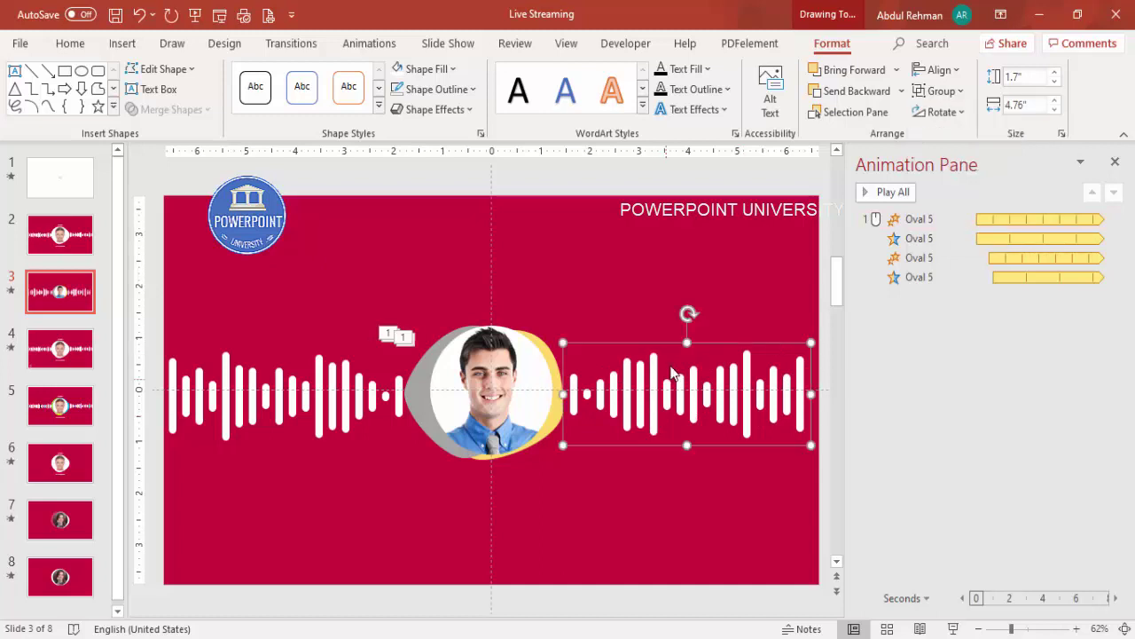
pyautogui.rightClick(658, 344)
pyautogui.moveTo(722, 121)
pyautogui.click(832, 173)
pyautogui.click(326, 315)
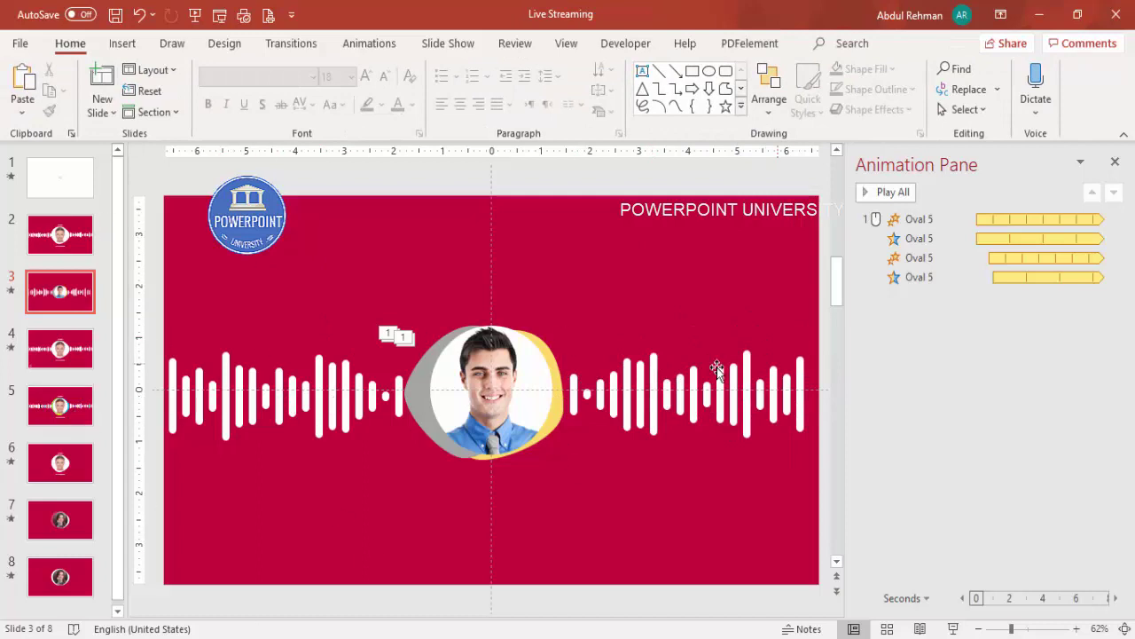
# Give the leftmost bar a Basic Zoom entrance with the Out Slightly option.
pyautogui.click(175, 376)
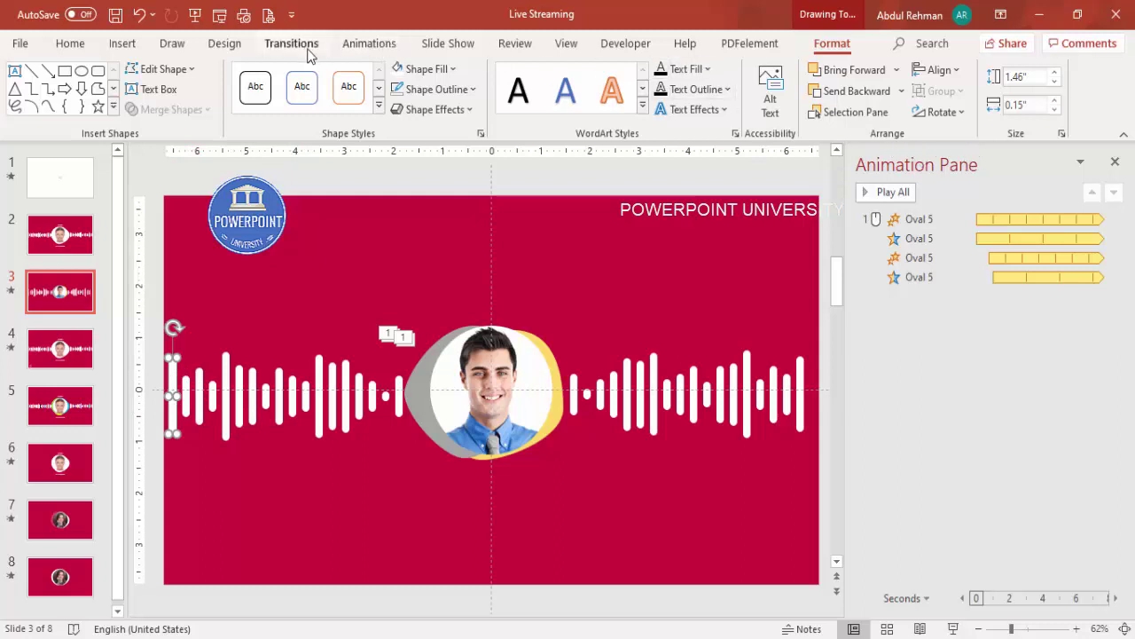
pyautogui.click(365, 44)
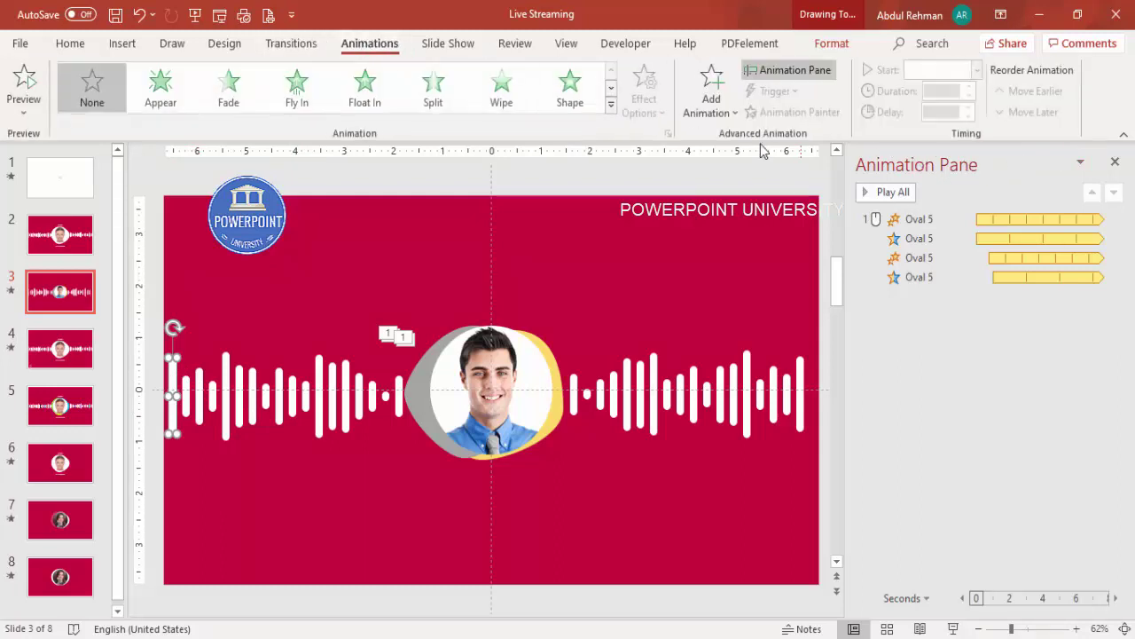
pyautogui.click(715, 117)
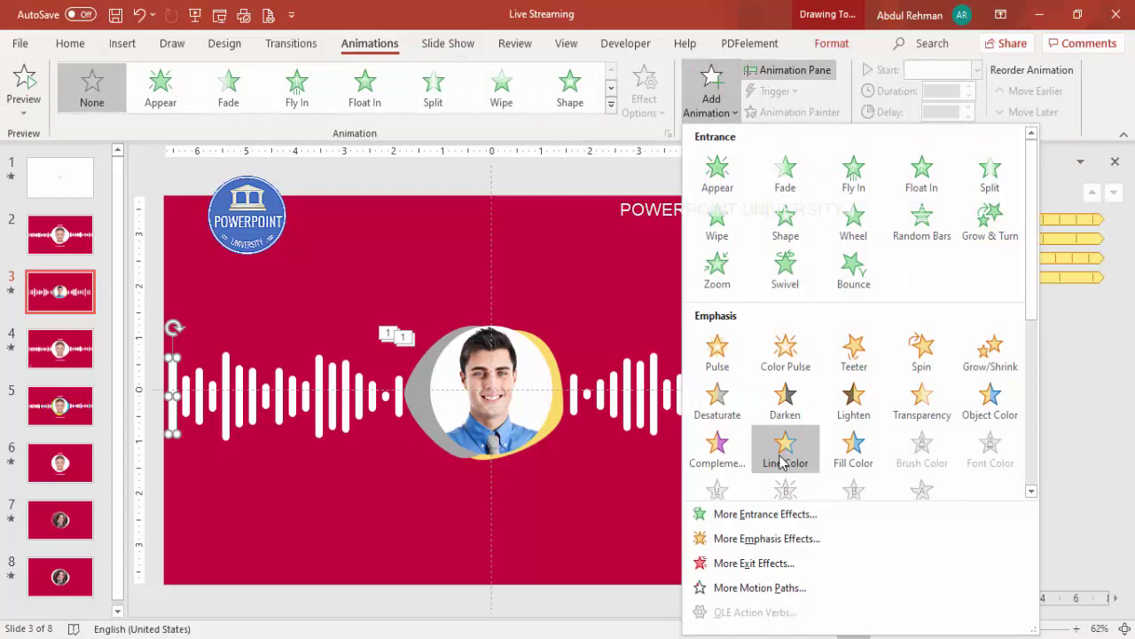
pyautogui.click(750, 517)
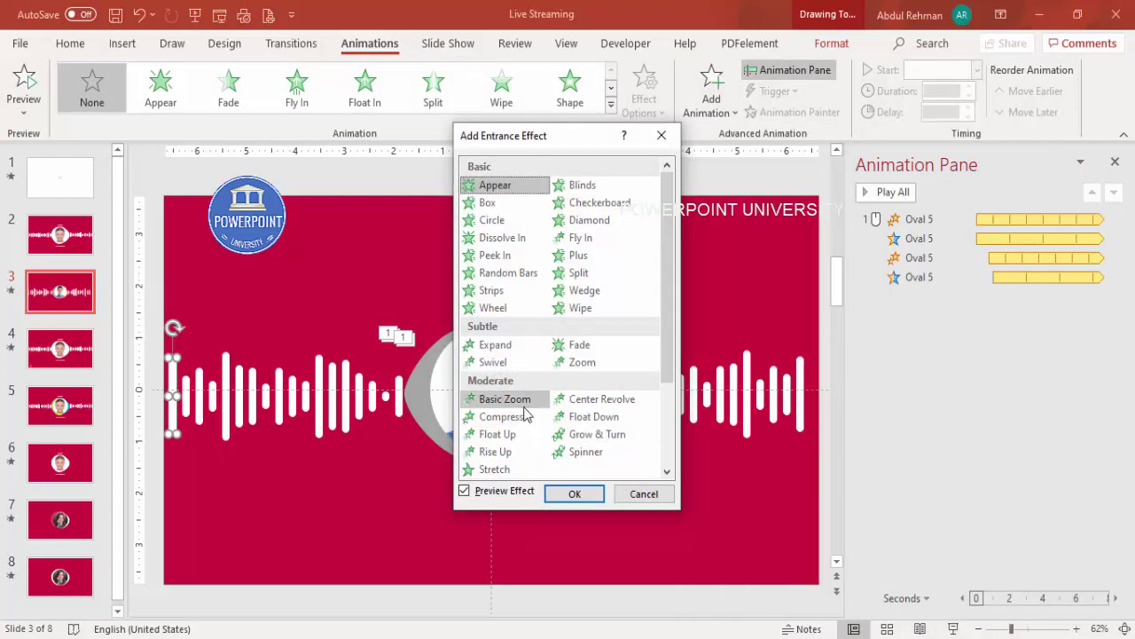
pyautogui.click(523, 404)
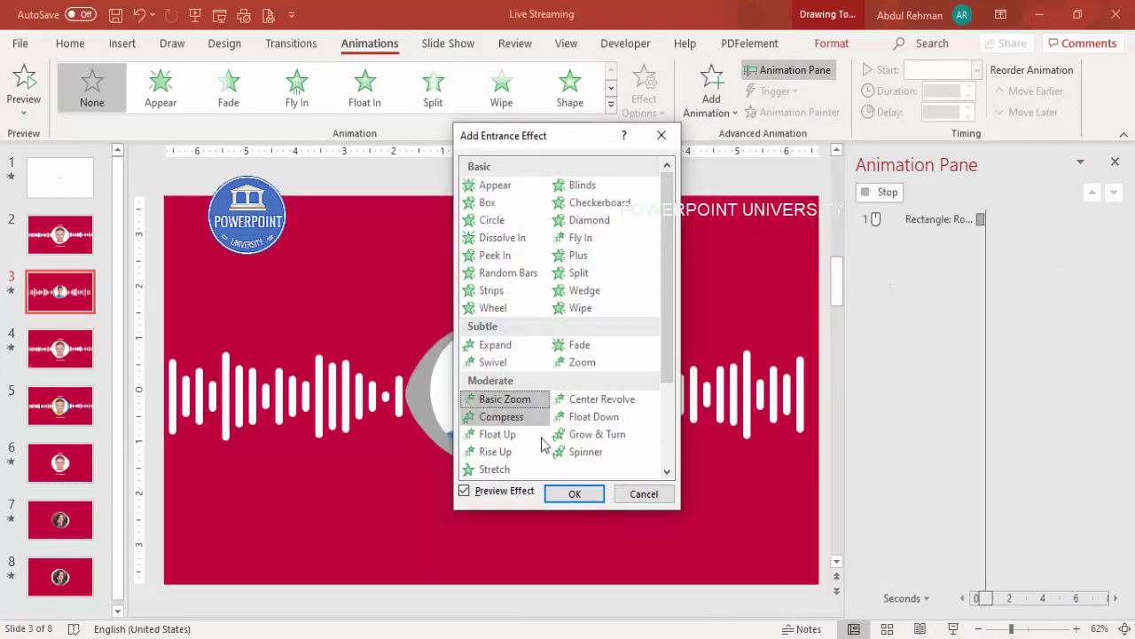
pyautogui.click(577, 494)
pyautogui.click(645, 103)
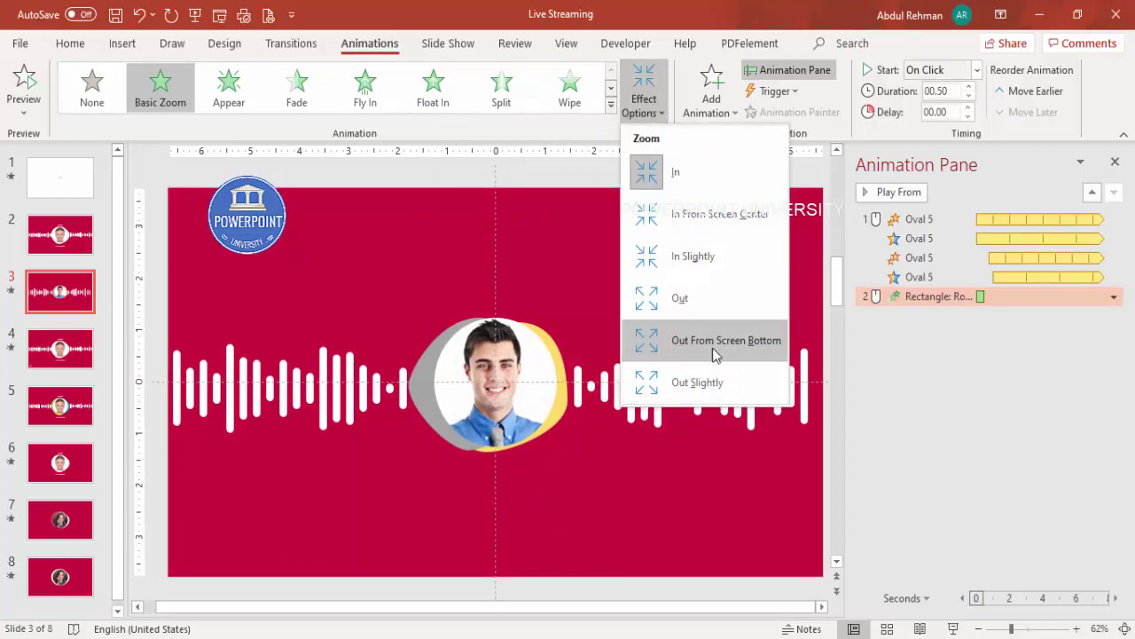
pyautogui.click(698, 385)
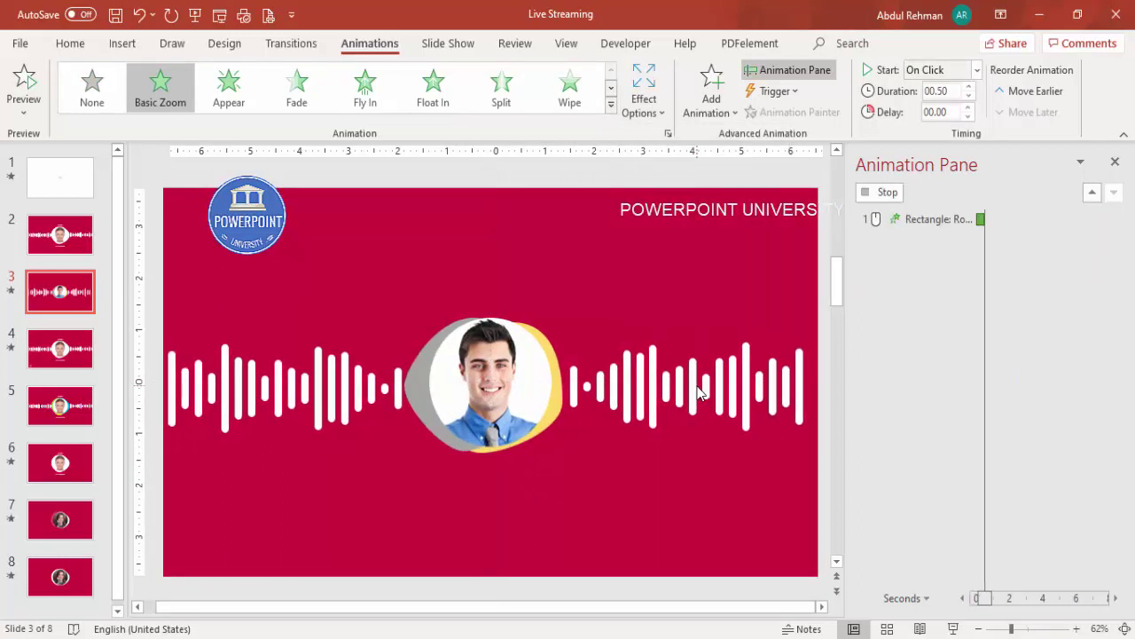
# Make the bar's zoom start With Previous.
pyautogui.click(977, 70)
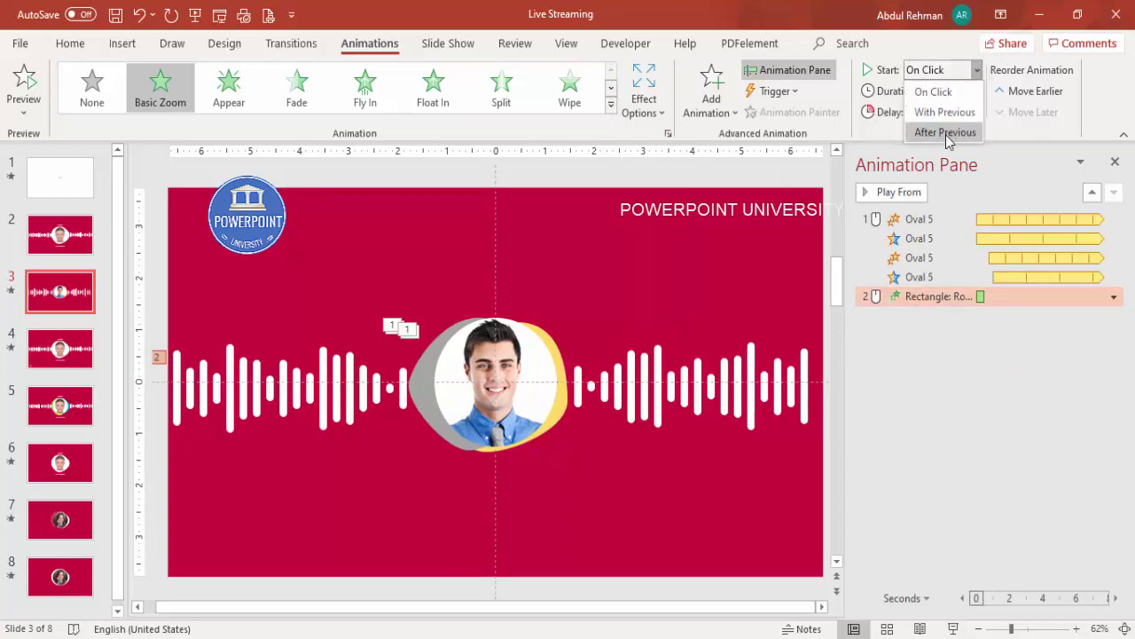
pyautogui.click(945, 112)
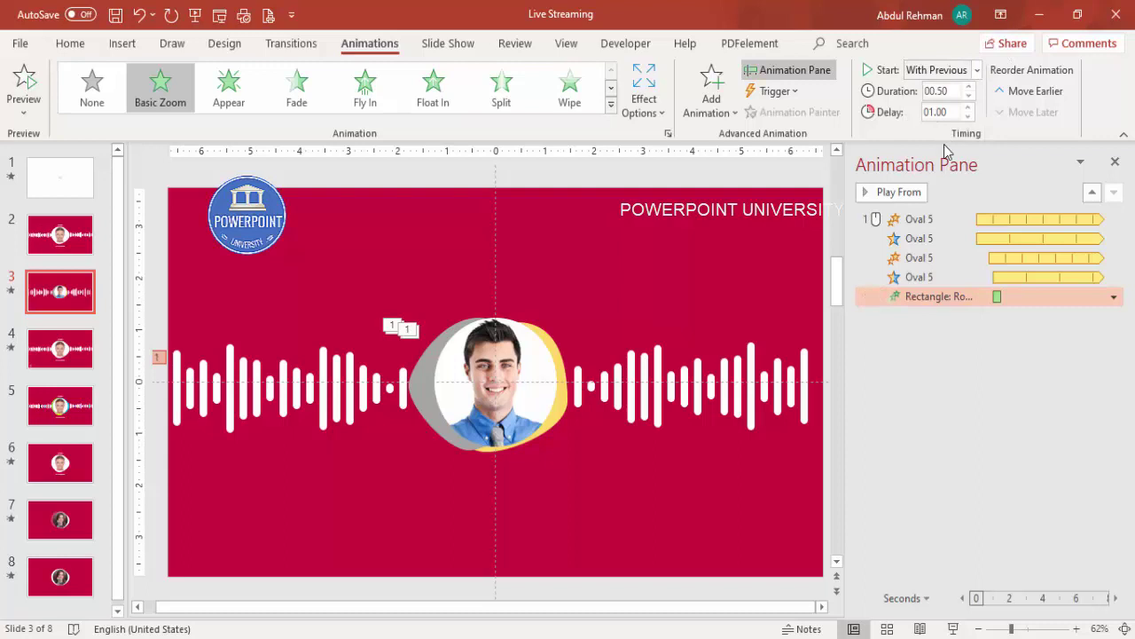
pyautogui.click(176, 371)
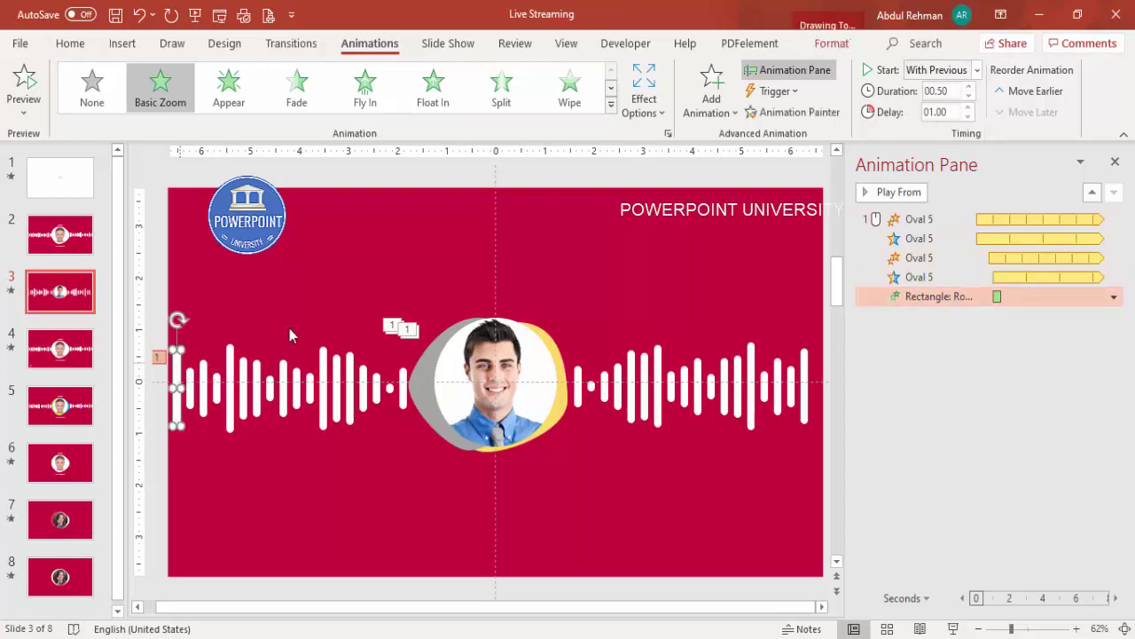
# Add a Fill Color emphasis to the bar, starting With Previous.
pyautogui.click(709, 104)
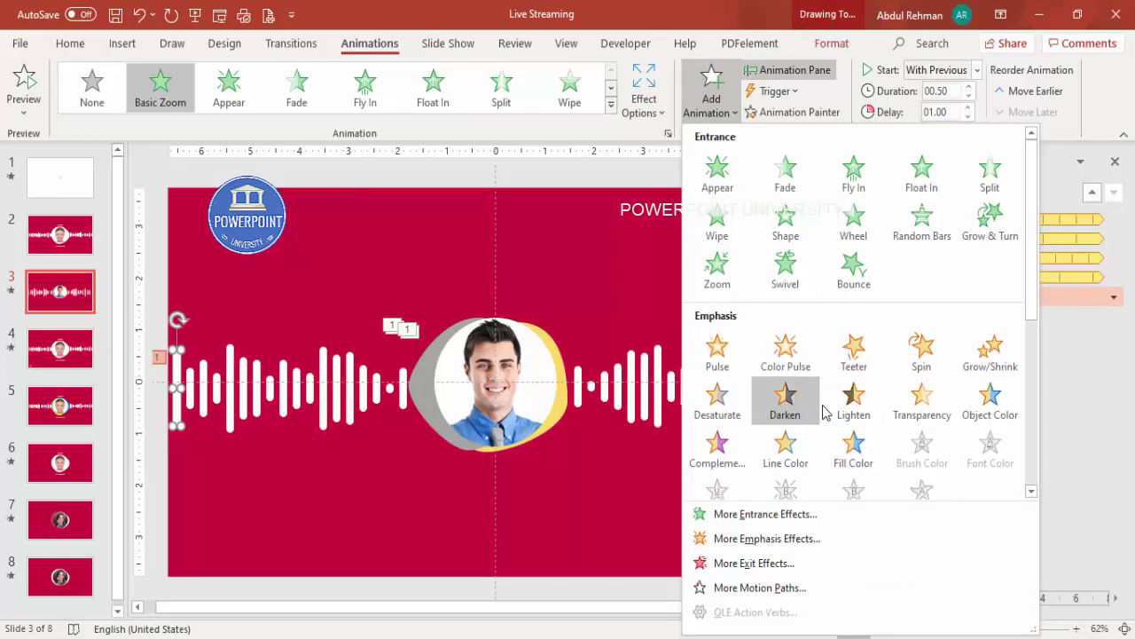
pyautogui.click(774, 543)
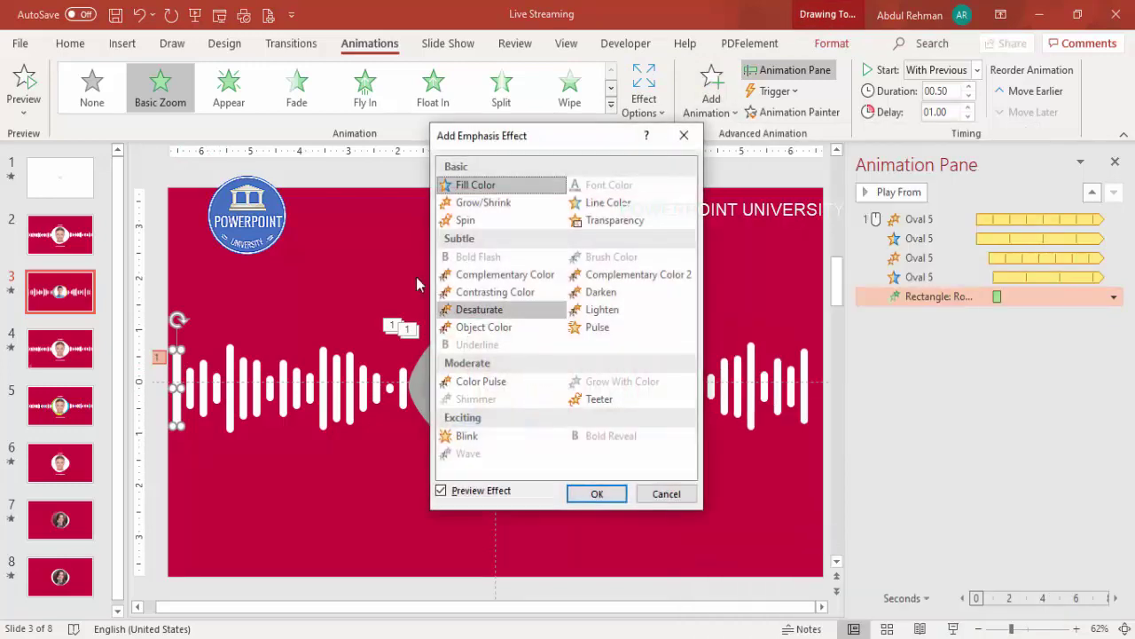
pyautogui.click(487, 188)
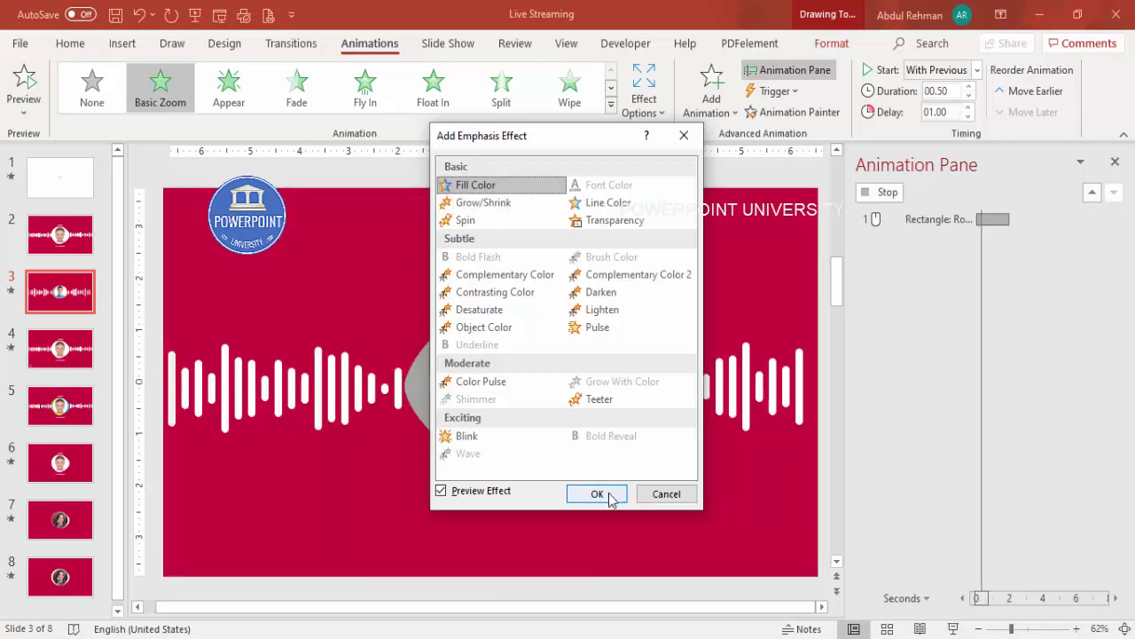
pyautogui.click(596, 493)
pyautogui.click(970, 70)
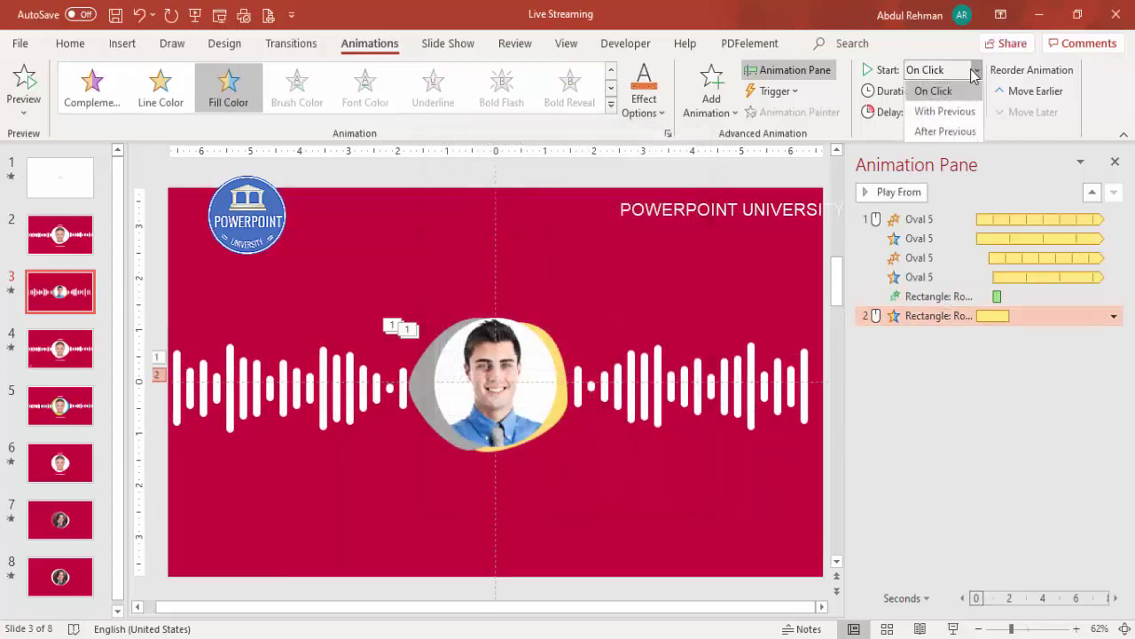
pyautogui.click(940, 113)
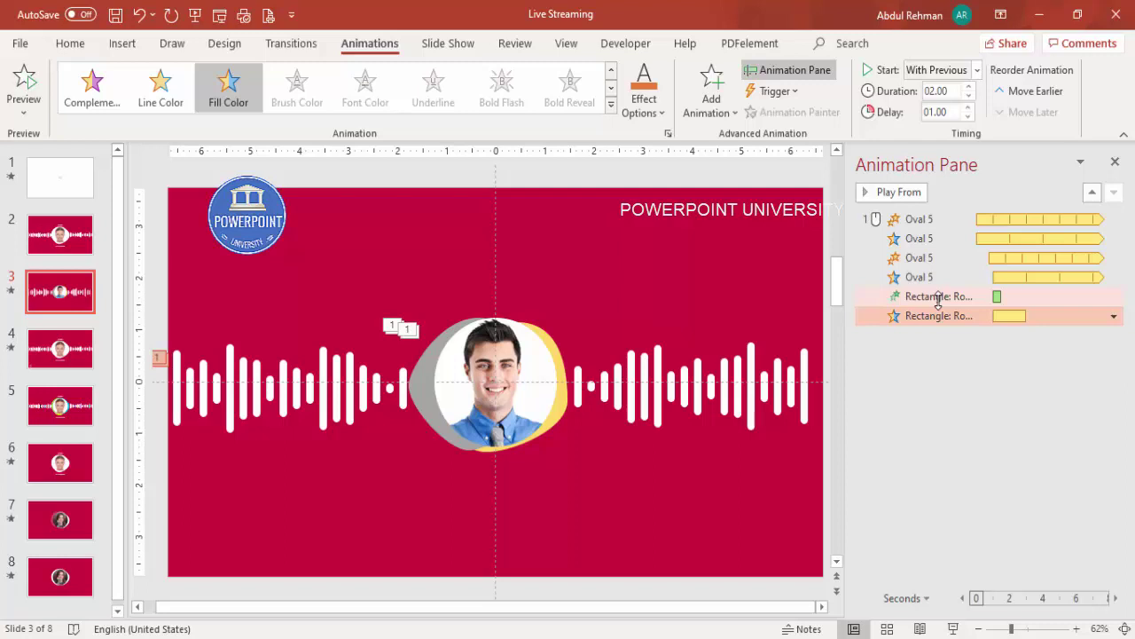
# Set the bar's Basic Zoom entrance duration to 1 second (Fast).
pyautogui.doubleClick(935, 297)
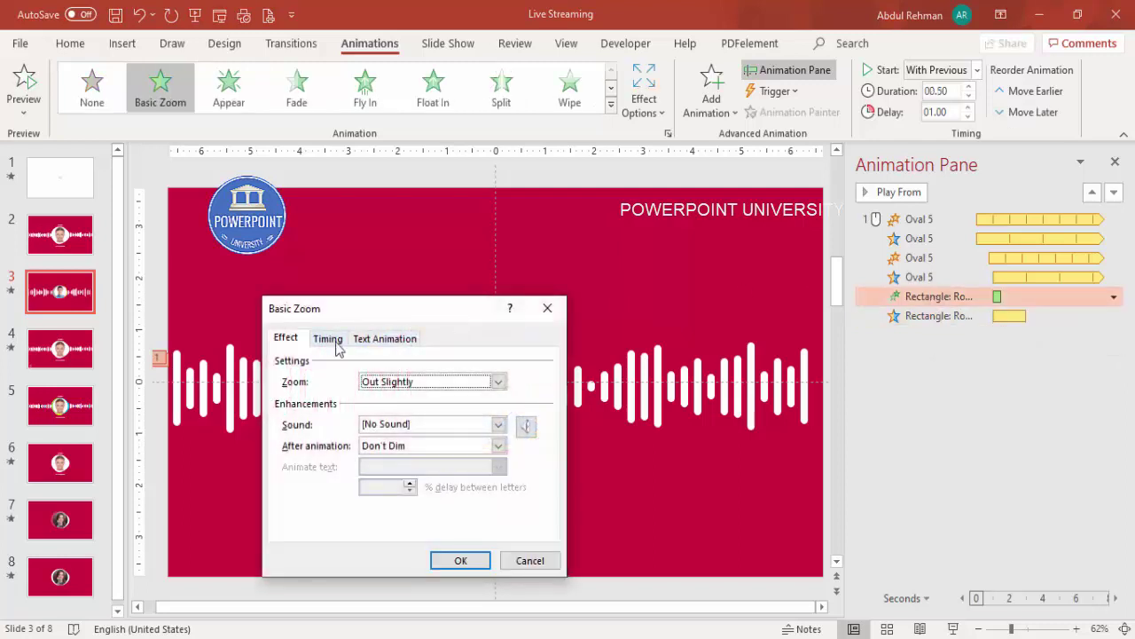
pyautogui.click(327, 340)
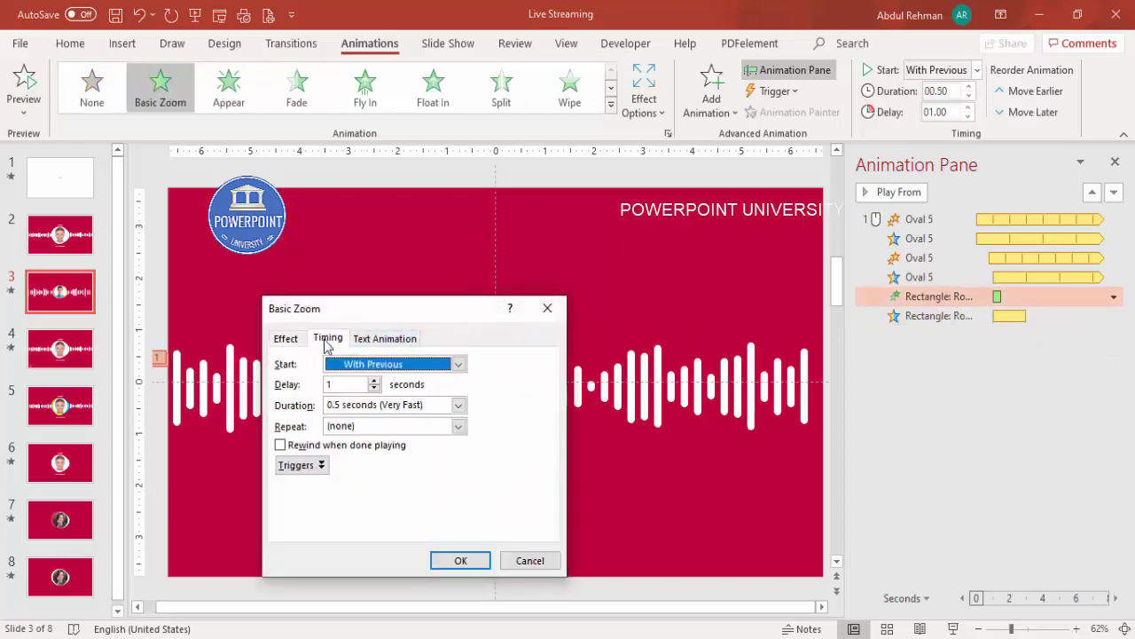
pyautogui.click(459, 404)
pyautogui.click(381, 466)
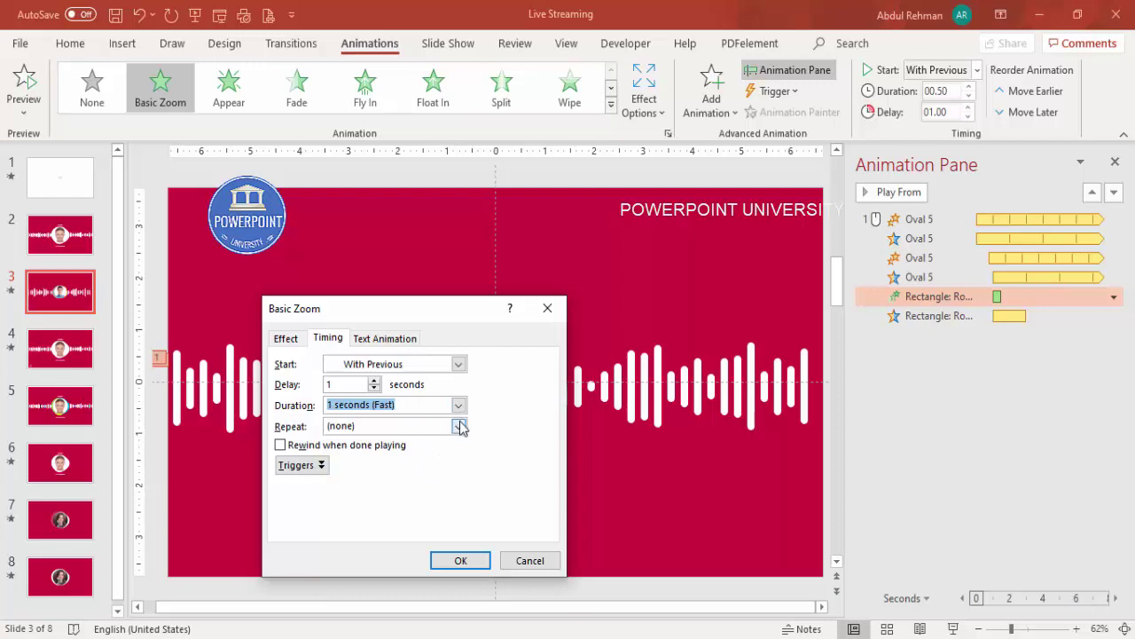